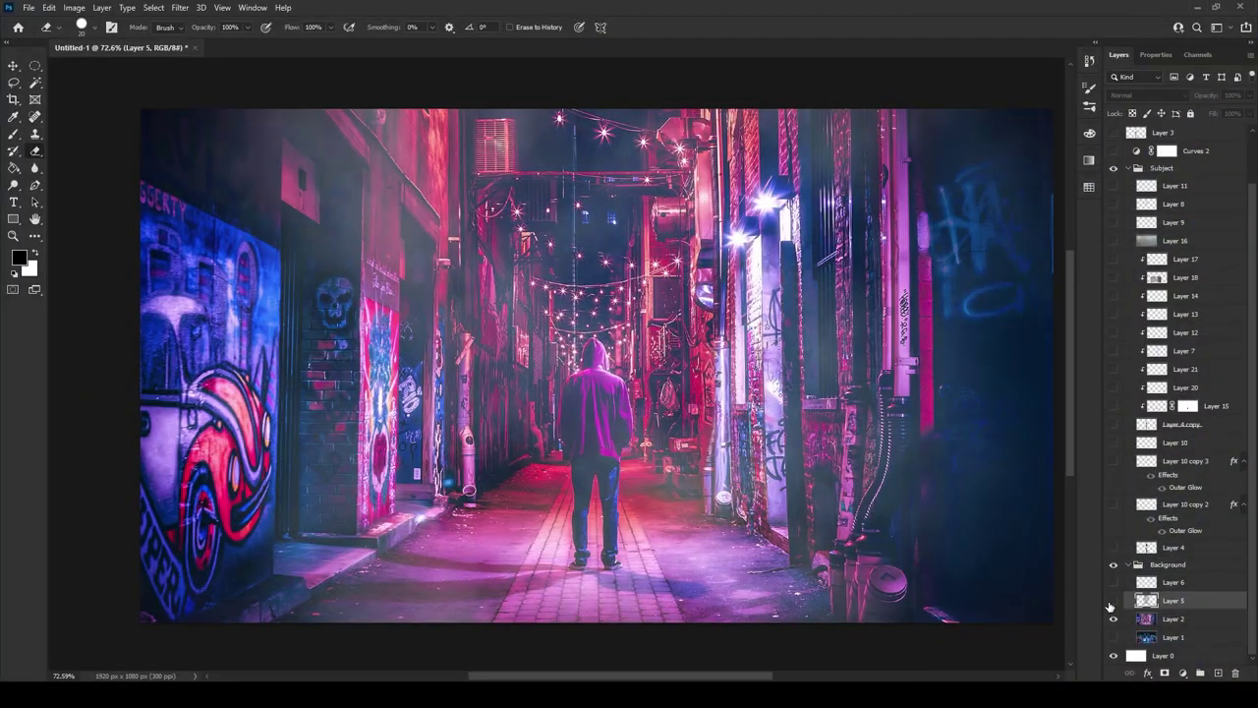
Show the woman-with-umbrella layers and her Layer 10 copy 2 glow in the alley scene.
left_click(1114, 600)
left_click(1114, 582)
left_click(1114, 424)
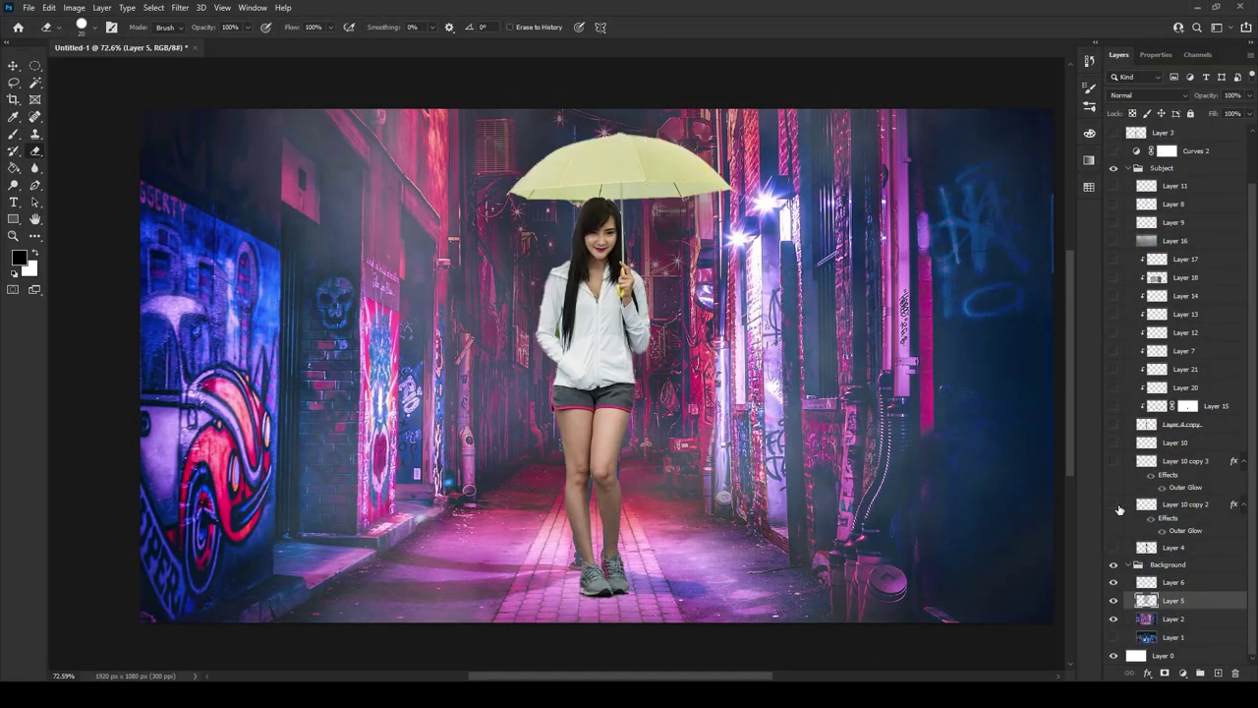
Show the last subject layer and Layers 14–15 for purple hair streaks and leg seam lines.
left_click(1114, 505)
key("ctrl+plus")
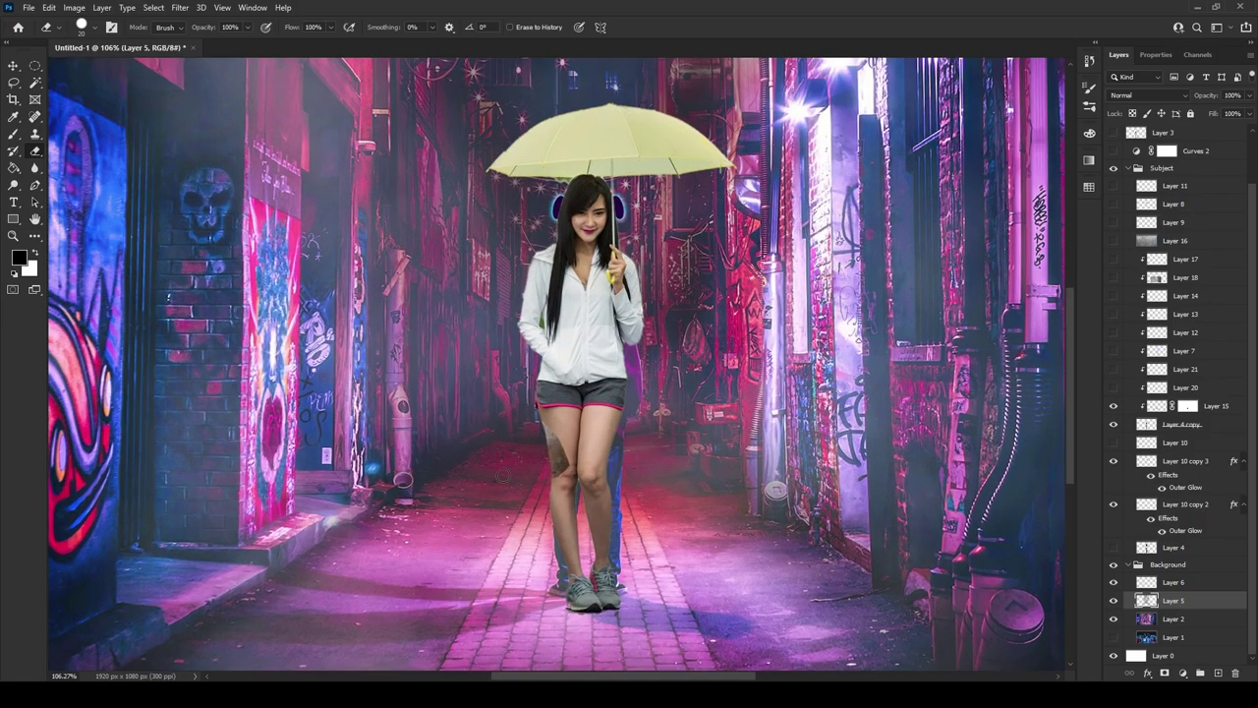
left_click_drag(1114, 295, 1114, 405)
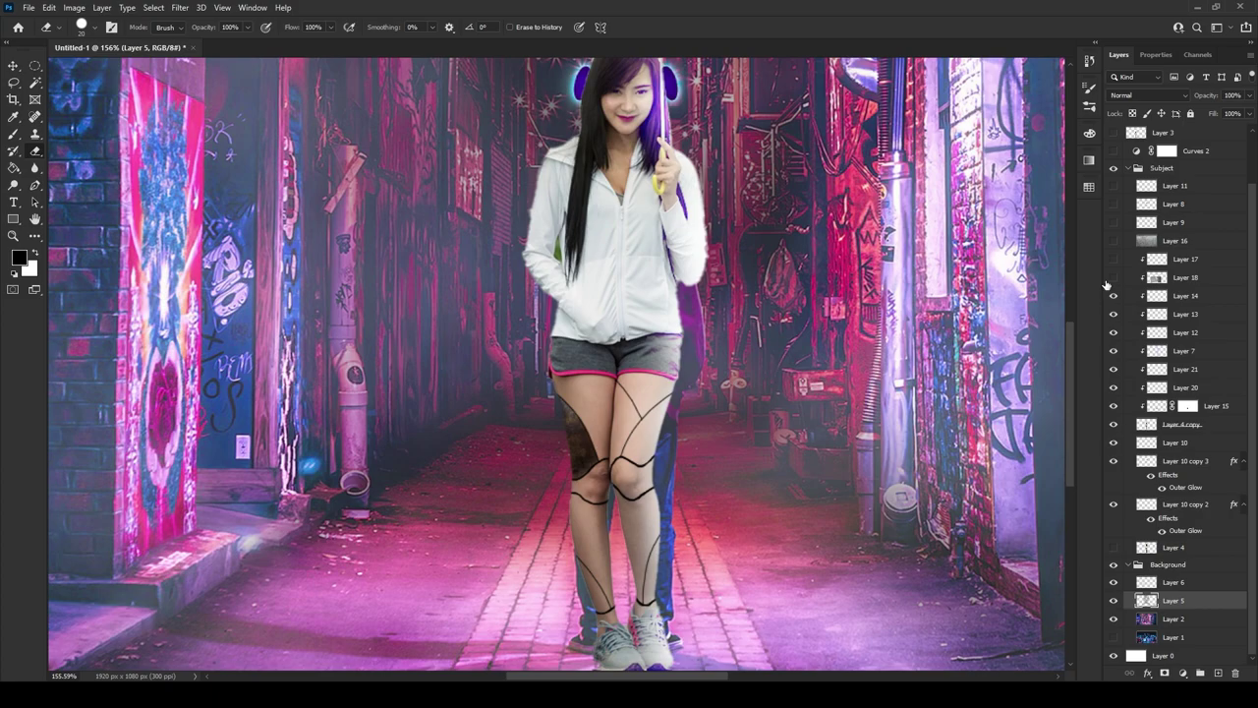
Turn on the Layer 18 leg texture and Layer 17 neck mesh, comparing Layer 18 on and off.
left_click(1114, 277)
left_click(1114, 258)
scroll(643, 69, "up", 3)
scroll(729, 343, "down", 3)
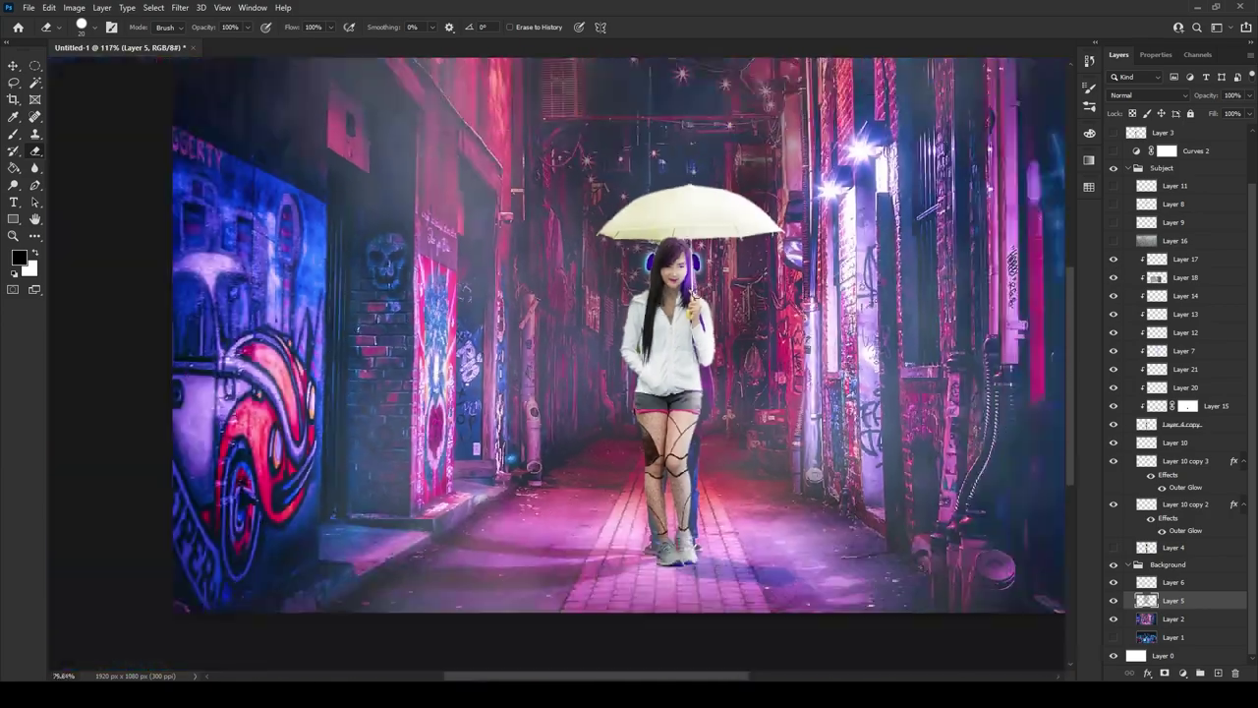
left_click(1126, 295)
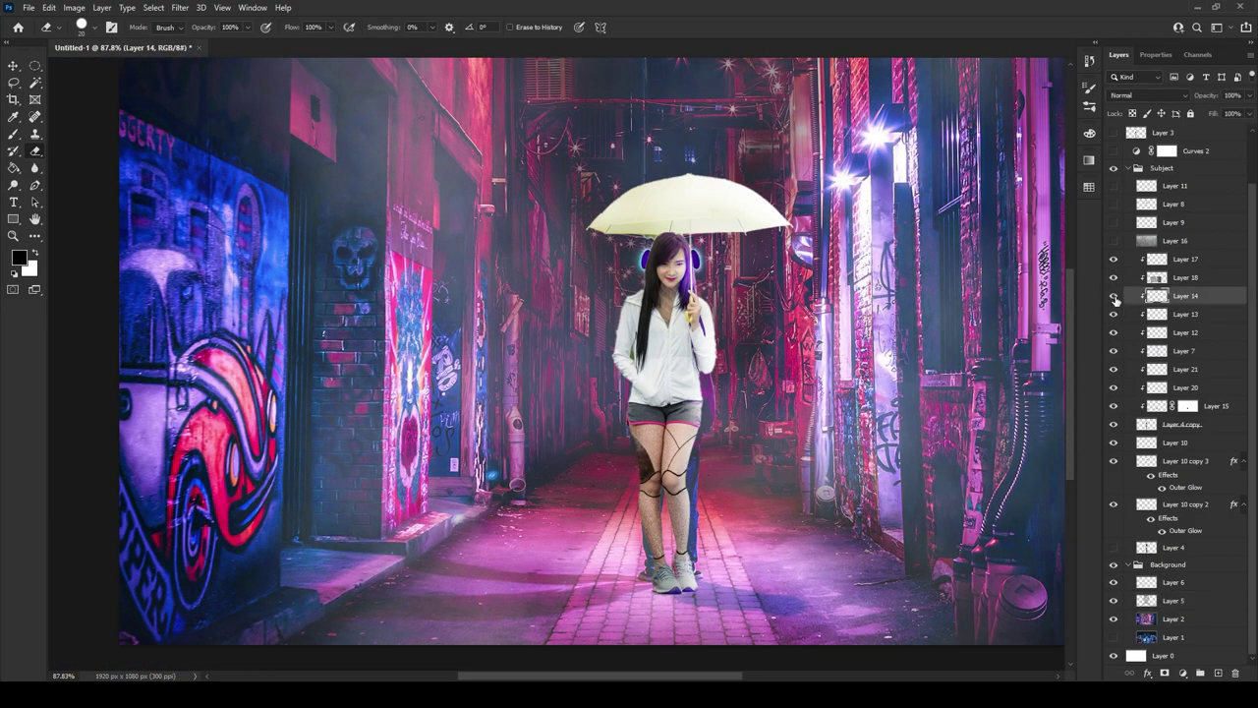
left_click(1114, 277)
left_click(1155, 258)
scroll(762, 372, "up", 5)
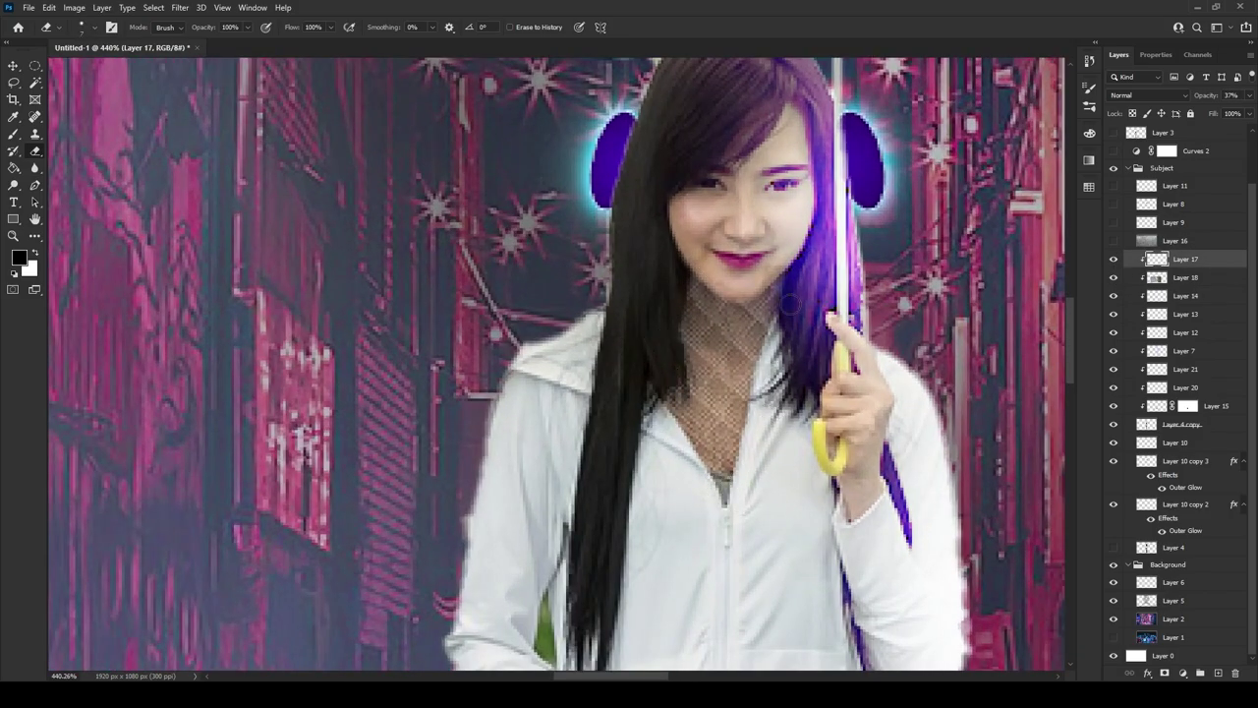
Set Layer 17's neck mesh opacity to 50%, then 16%, and switch it to a brightening blend mode.
scroll(634, 310, "up", 1)
left_click_drag(1231, 118, 1220, 118)
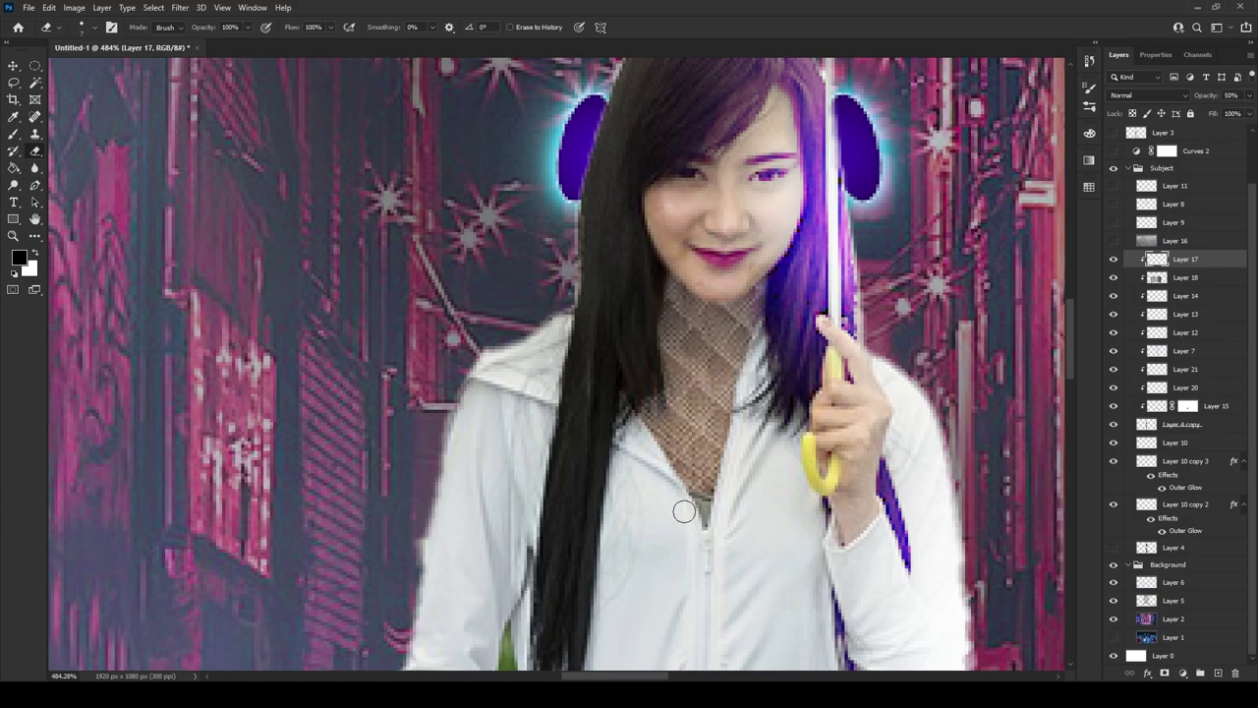
scroll(844, 406, "up", 2)
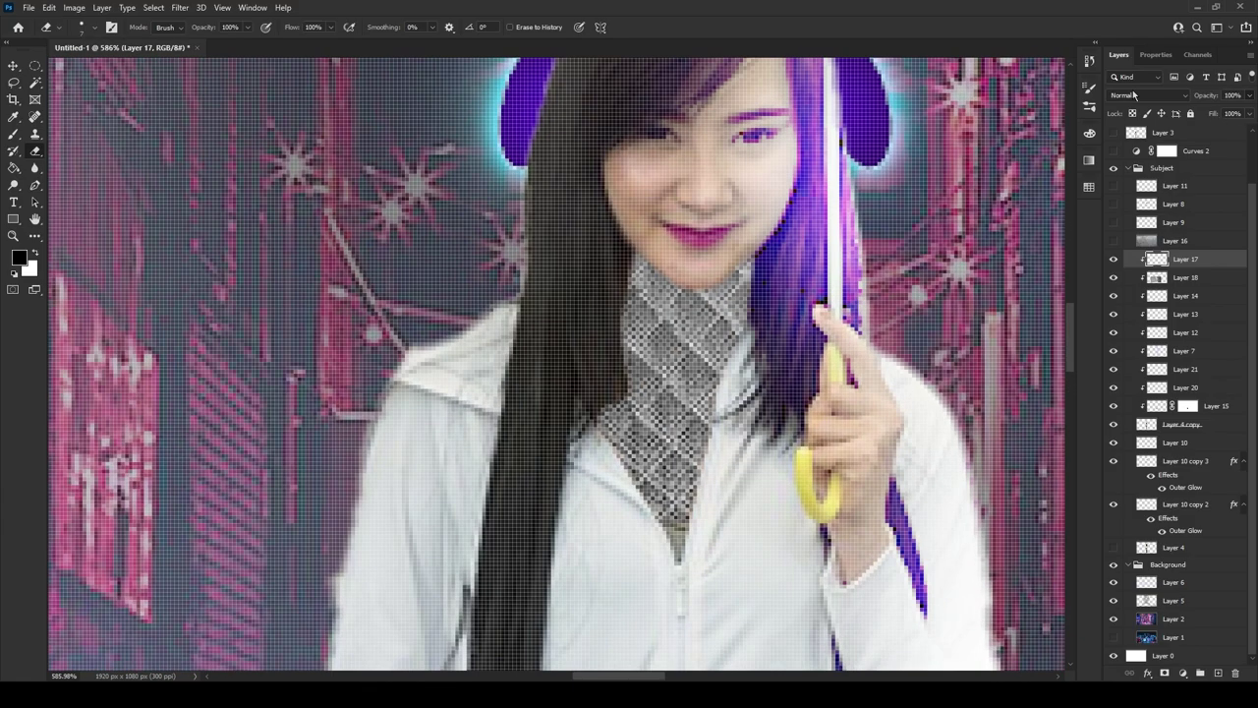
left_click_drag(1225, 115, 1201, 116)
scroll(610, 374, "up", 15)
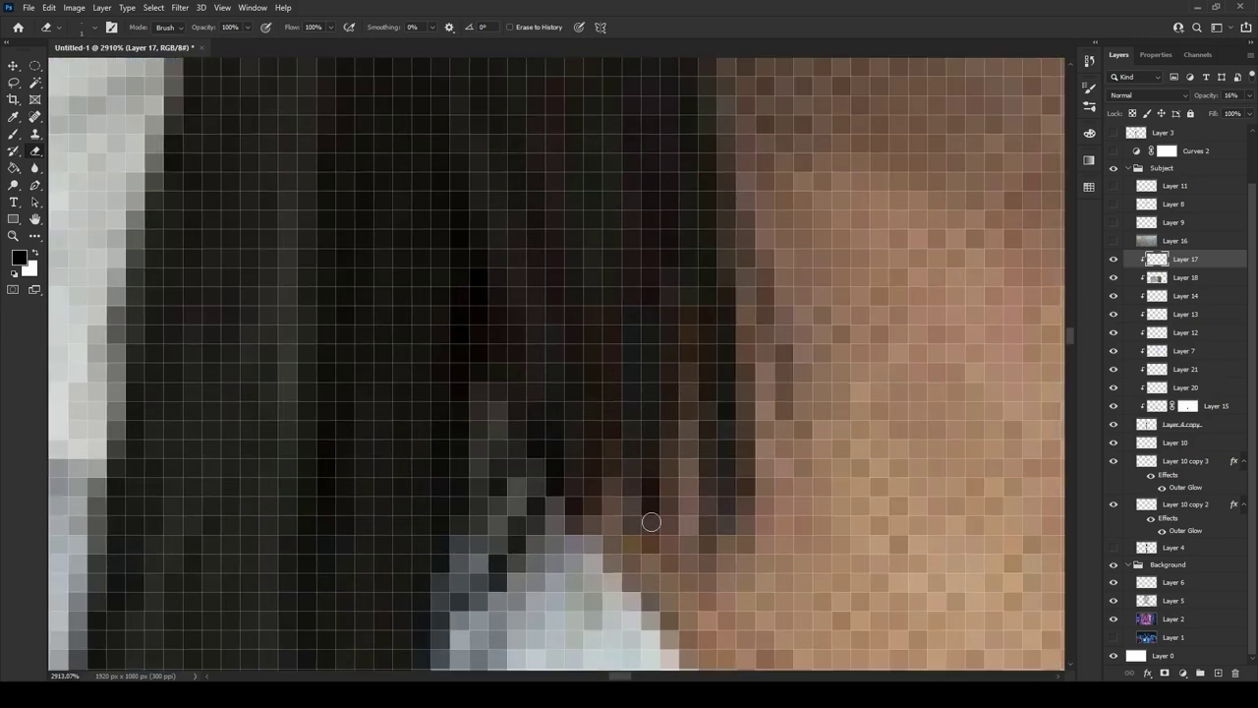
scroll(723, 472, "down", 15)
key("ctrl+z")
key("ctrl+z")
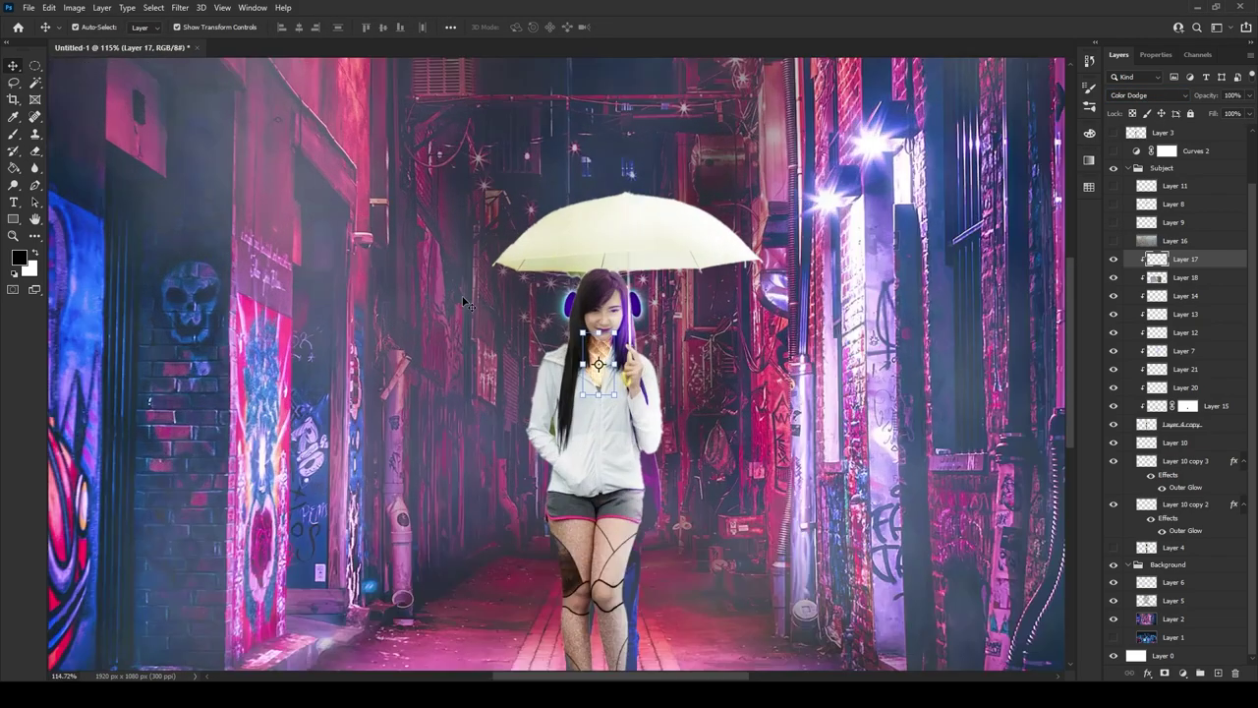
Put Layer 17 in Soft Light, fit the image to the window, and duplicate it as Layer 17 copy.
key("ctrl+z")
key("ctrl+z")
key("ctrl+z")
key("ctrl+z")
key("ctrl+z")
key("ctrl+z")
key("ctrl+z")
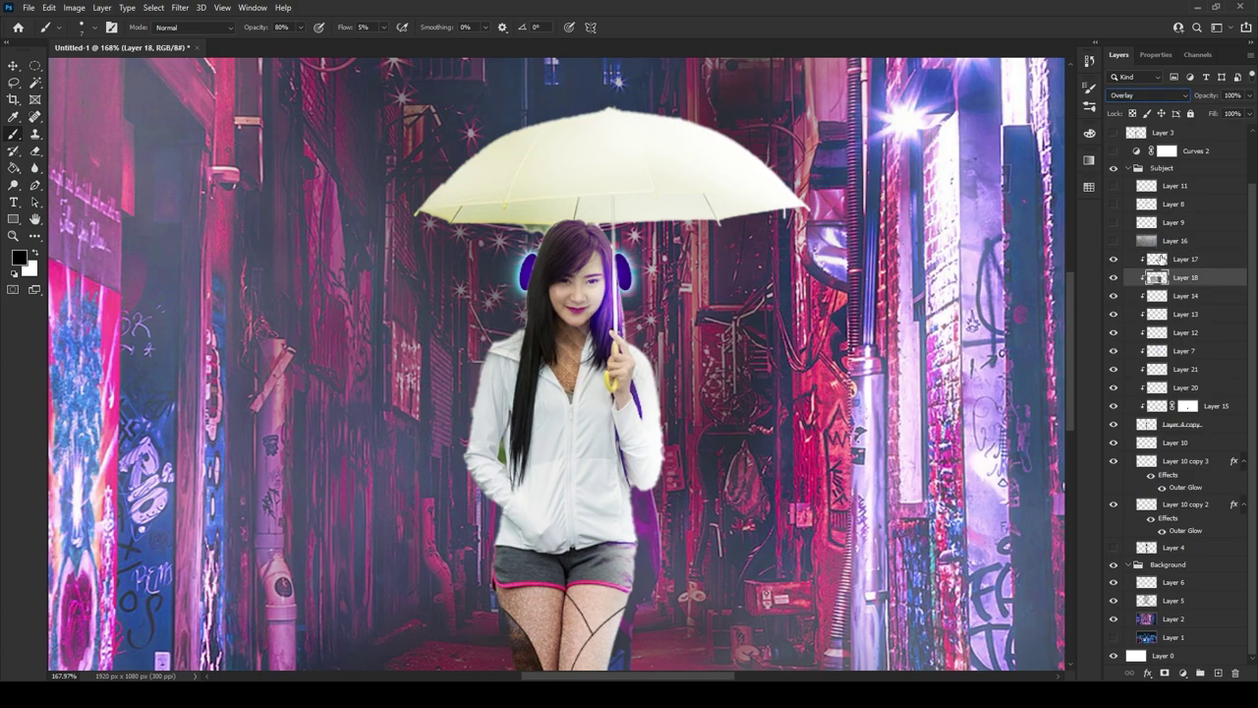
key("ctrl+0")
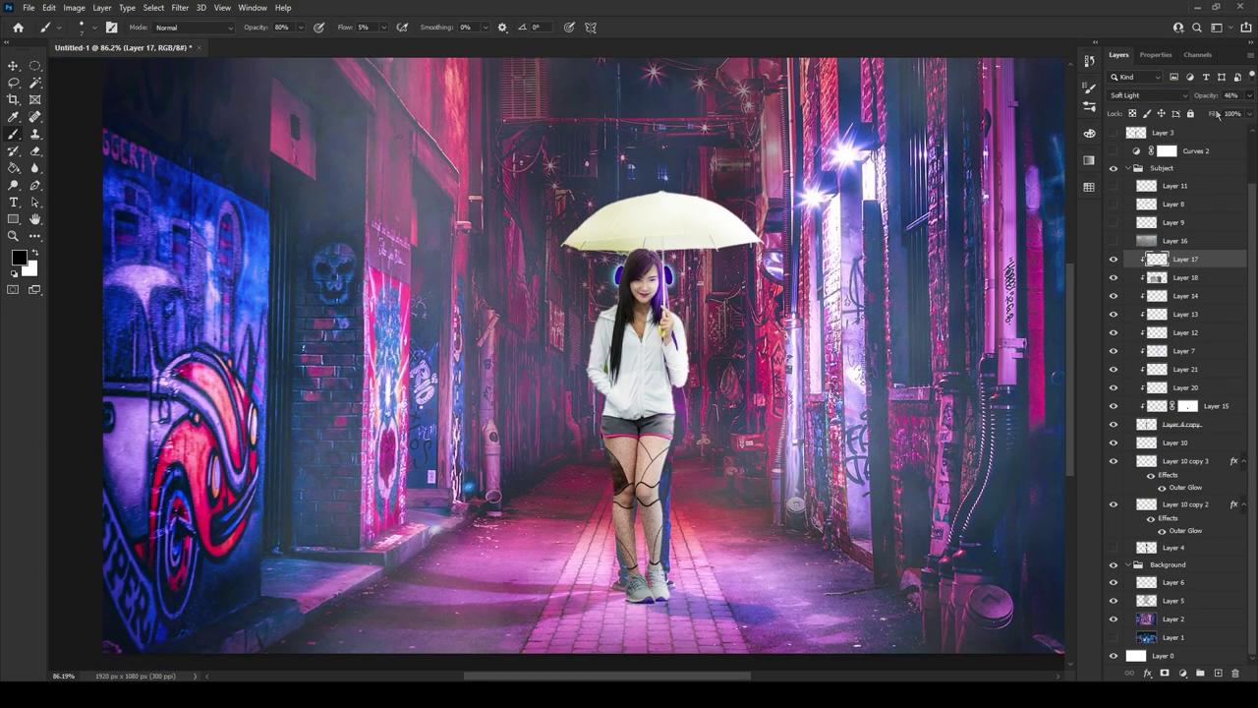
key("ctrl+j")
scroll(639, 339, "up", 5)
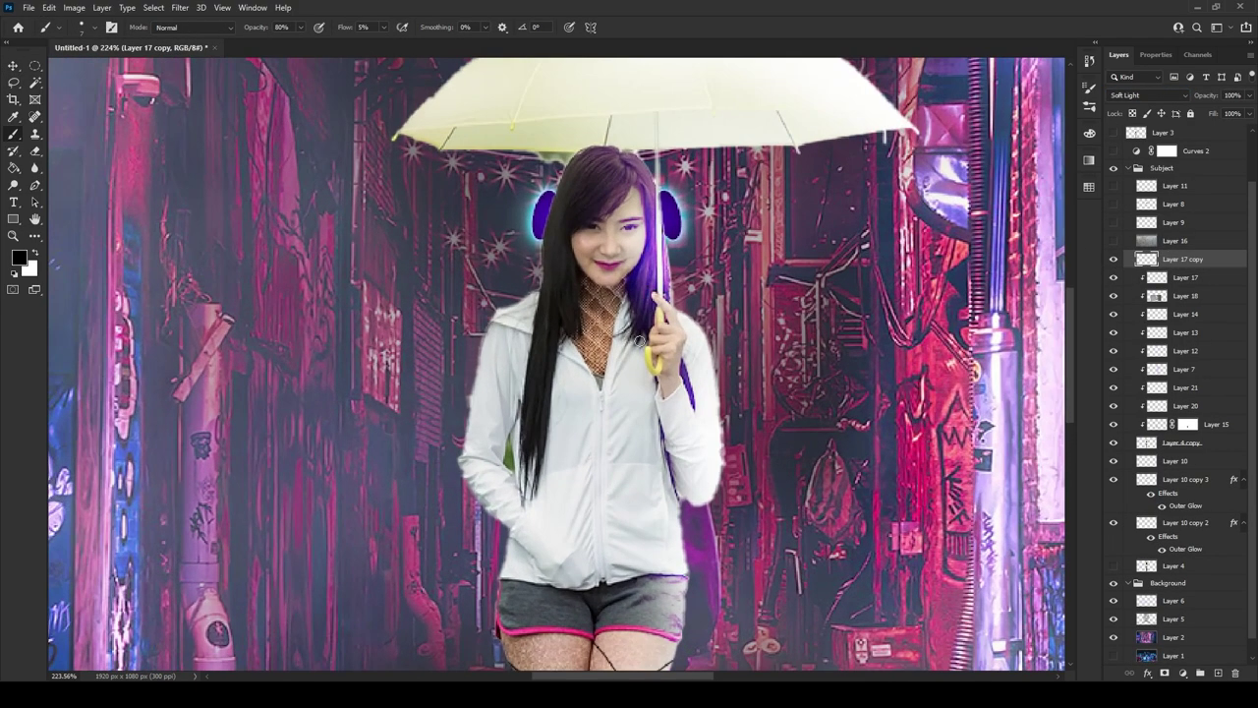
Select the original Layer 17 and pick the Eraser to trim the mesh.
left_click(1126, 276)
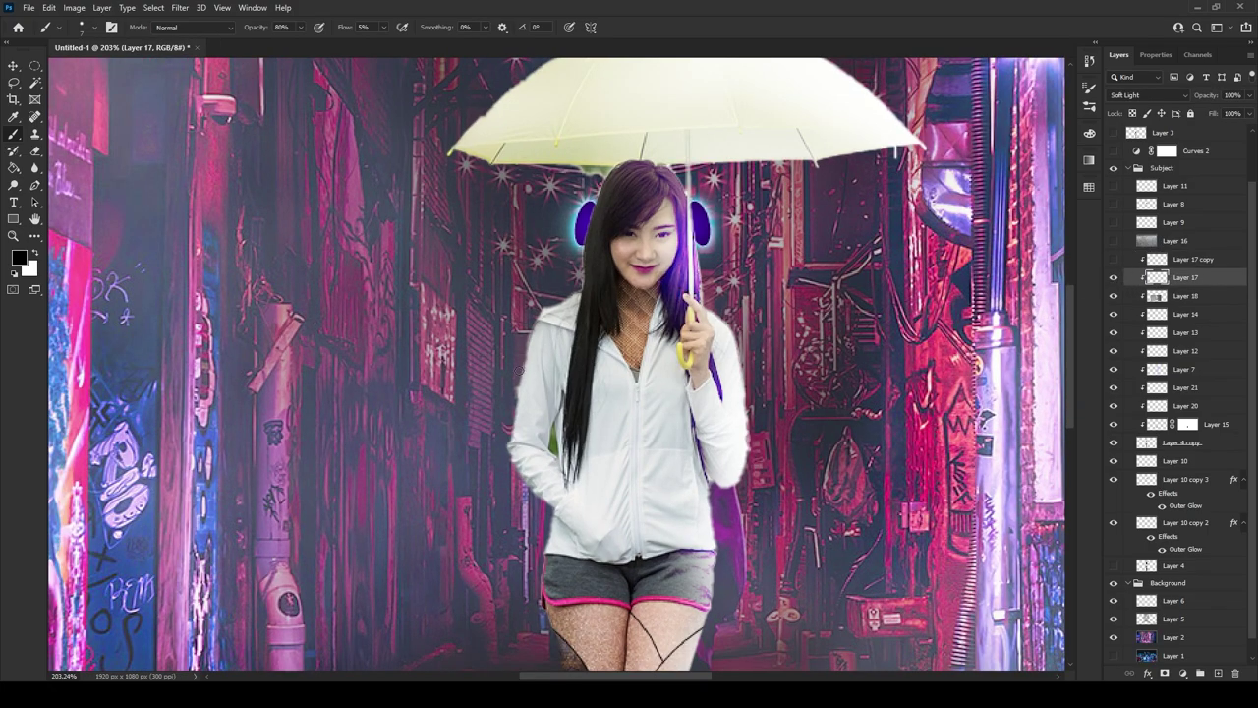
key("e")
scroll(725, 410, "up", 2)
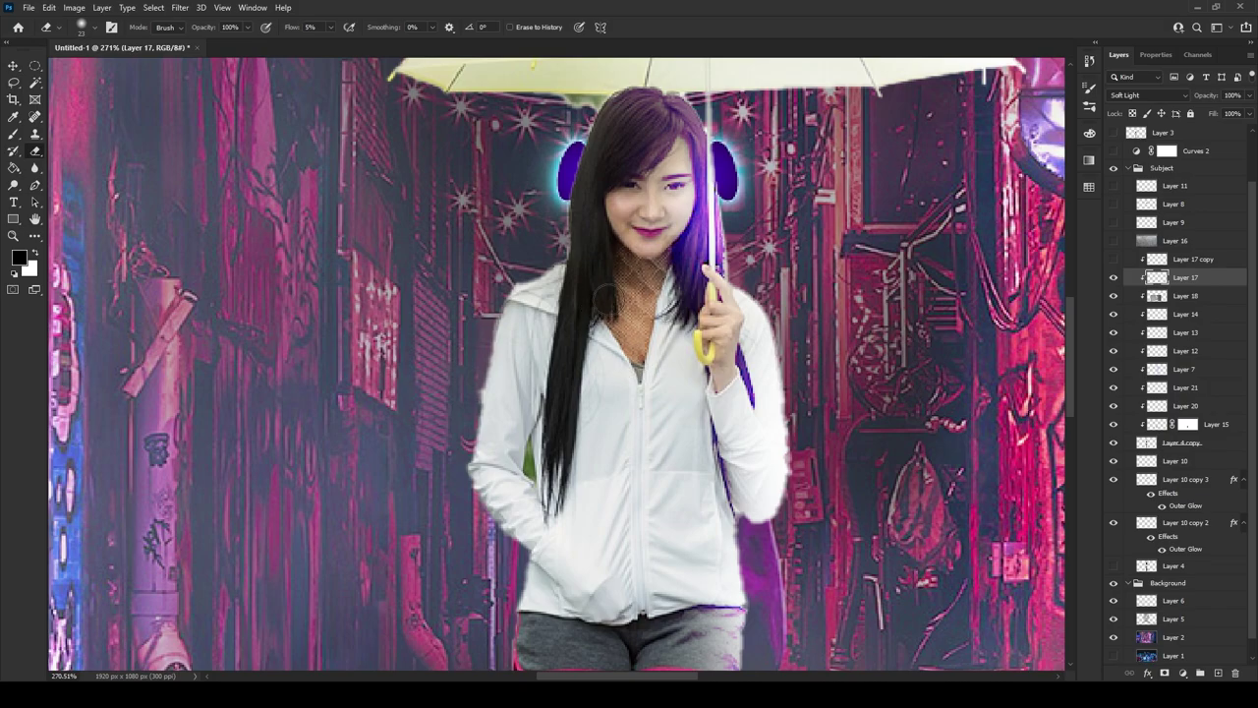
Show Layer 17 copy over the chest and set it to Normal blending at 100% opacity.
left_click(1115, 259)
left_click(1149, 259)
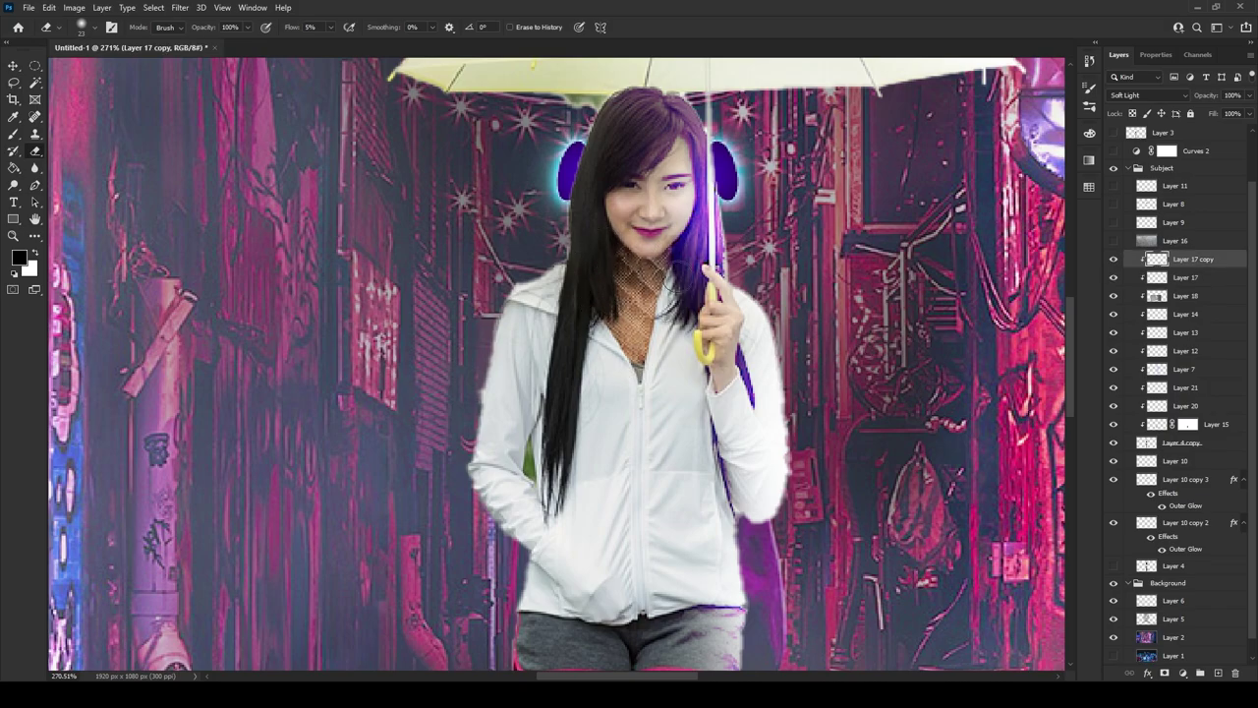
scroll(629, 354, "down", 5)
scroll(629, 354, "up", 4)
mouse_move(1205, 94)
left_mouse_down()
mouse_move(1216, 114)
mouse_move(1251, 115)
left_mouse_up()
scroll(649, 336, "down", 4)
scroll(649, 336, "up", 4)
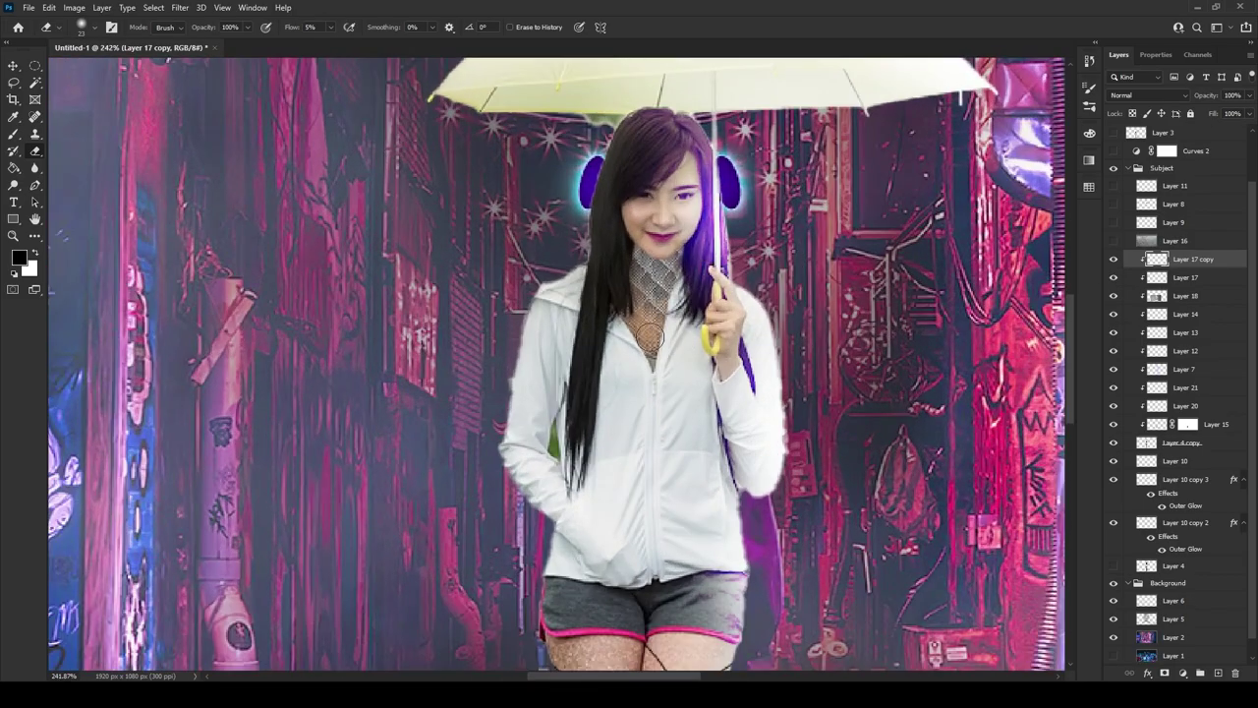
scroll(649, 295, "down", 4)
scroll(601, 302, "up", 5)
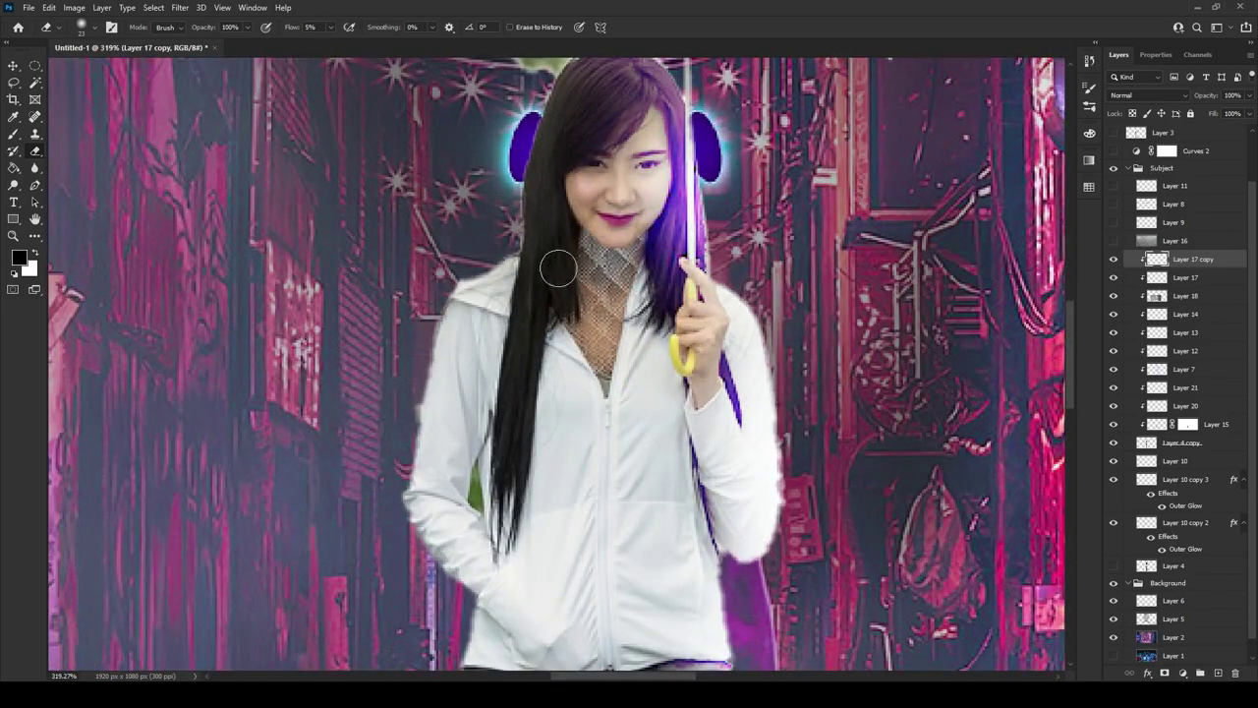
scroll(569, 224, "down", 5)
scroll(604, 285, "up", 4)
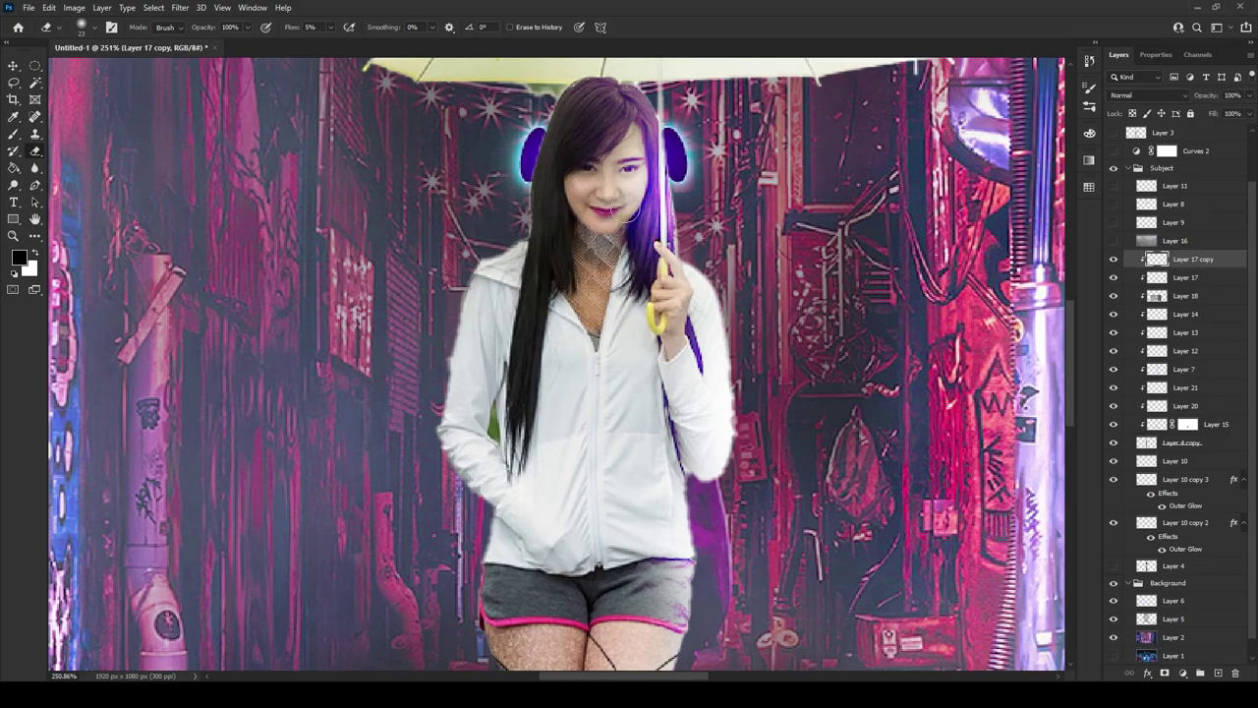
scroll(634, 241, "down", 5)
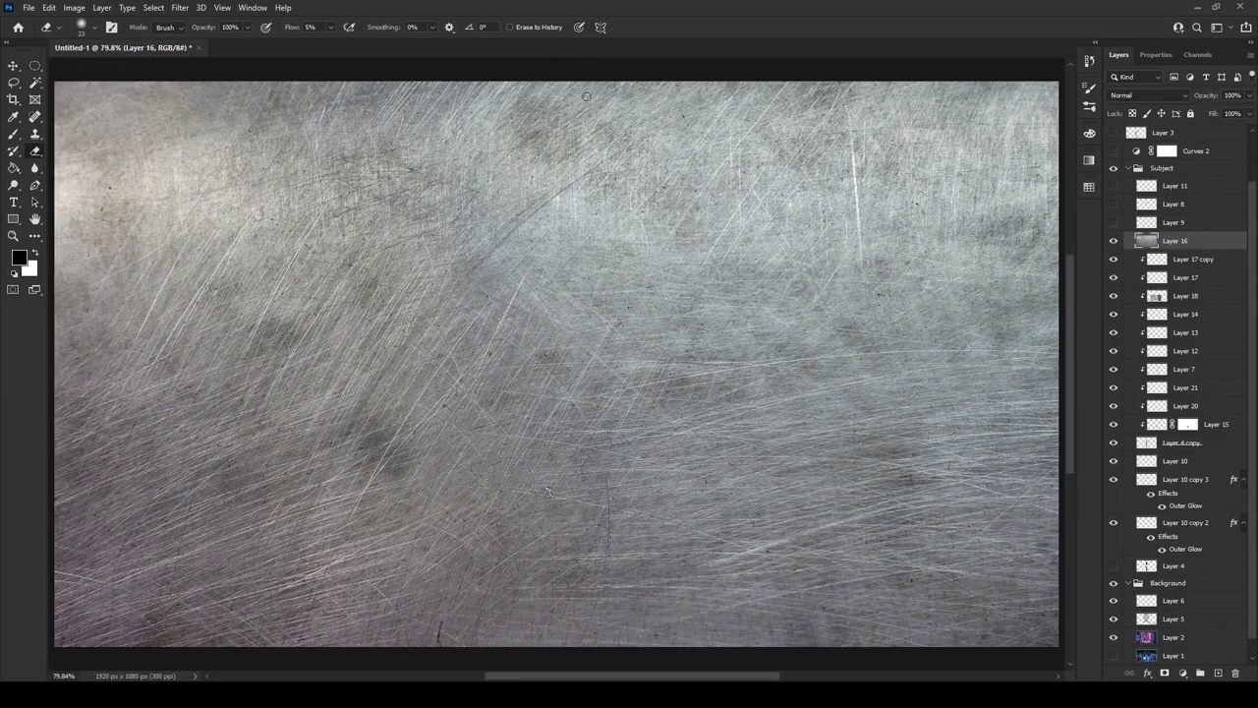
Clip Layer 16's metal texture to the woman and scale it down over her upper body.
key("ctrl+alt+g")
scroll(586, 97, "down", 2)
scroll(319, 282, "up", 1)
scroll(320, 283, "down", 1)
key("ctrl+t")
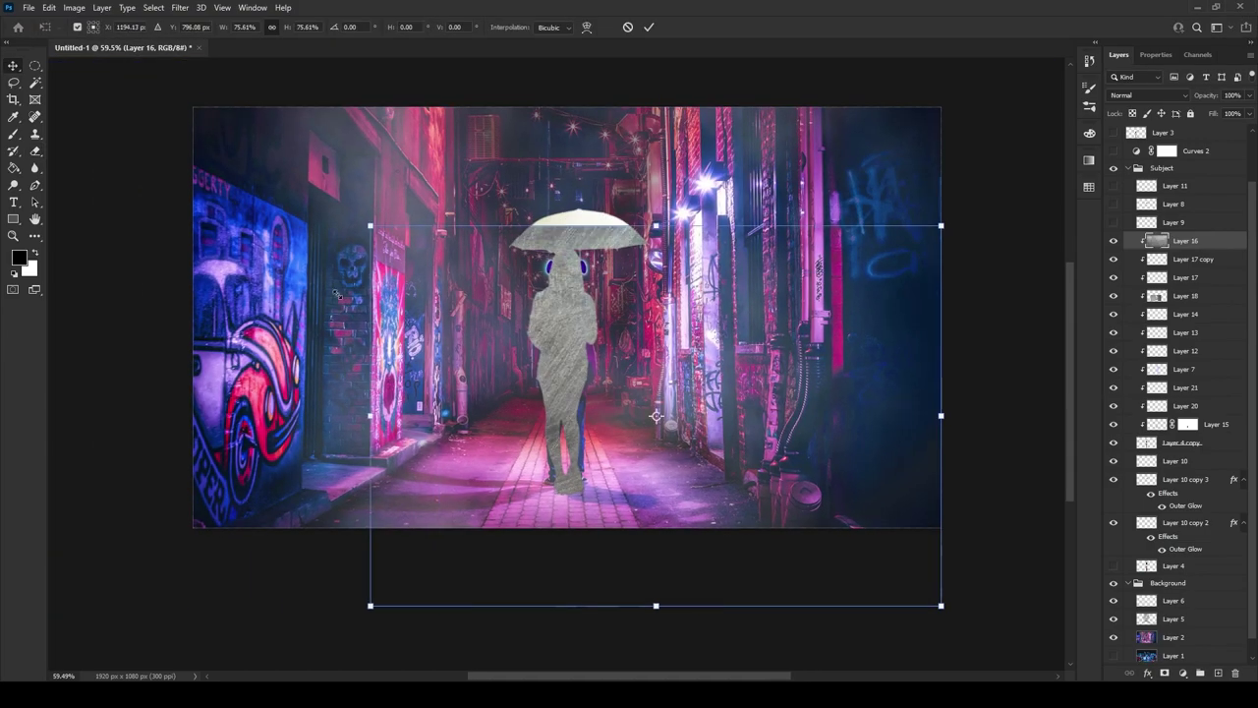
scroll(590, 304, "up", 3)
left_click_drag(649, 180, 640, 157)
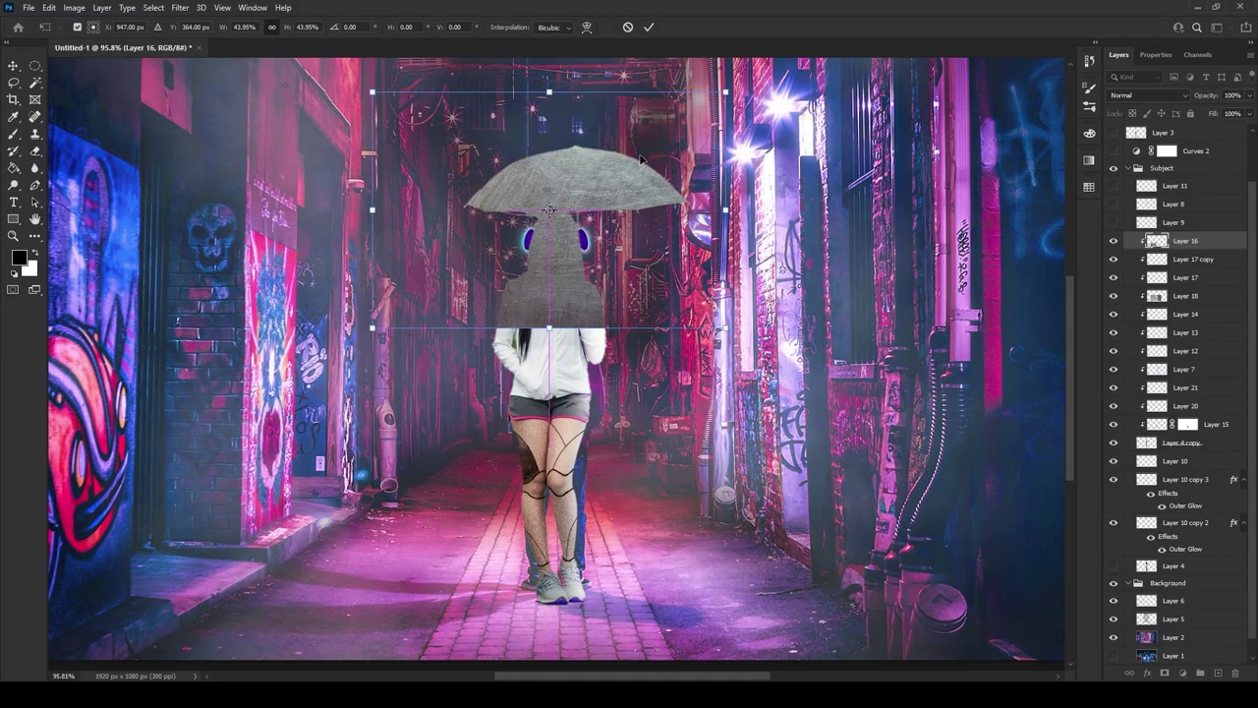
left_click(649, 27)
Add a layer mask to Layer 16 and fade it to 24% opacity.
left_click(1165, 673)
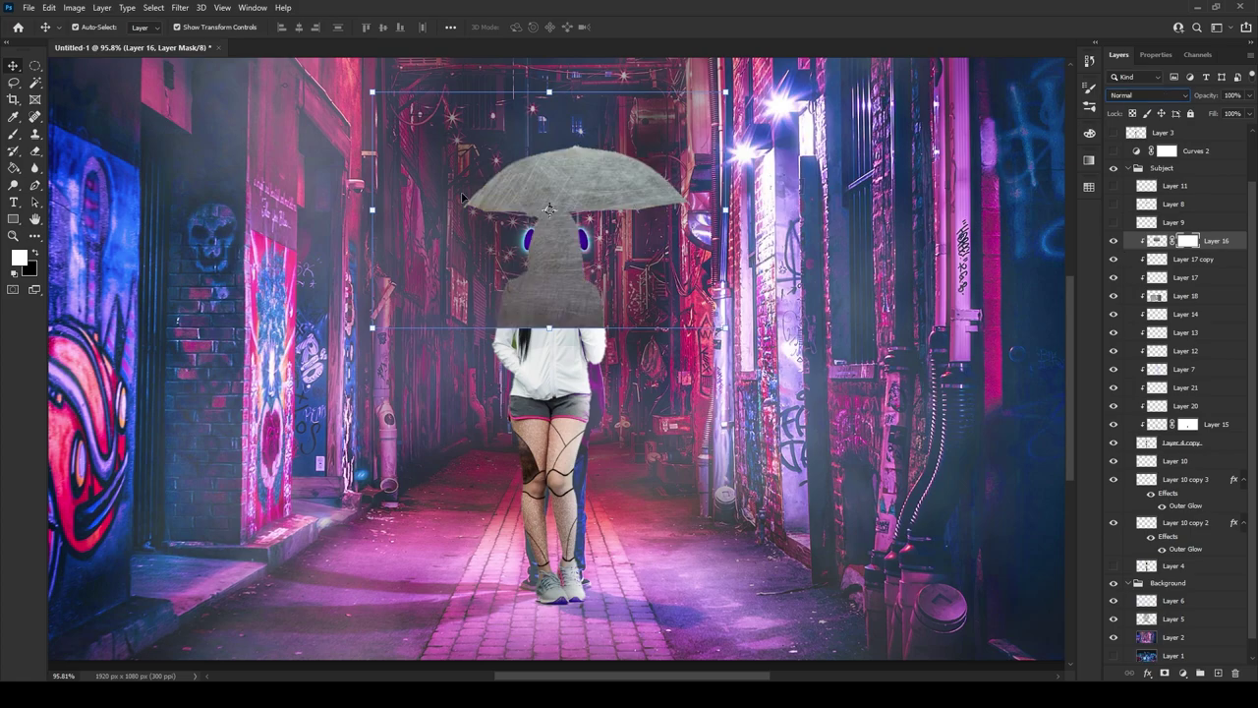
key("2")
key("4")
key("e")
scroll(481, 147, "up", 3)
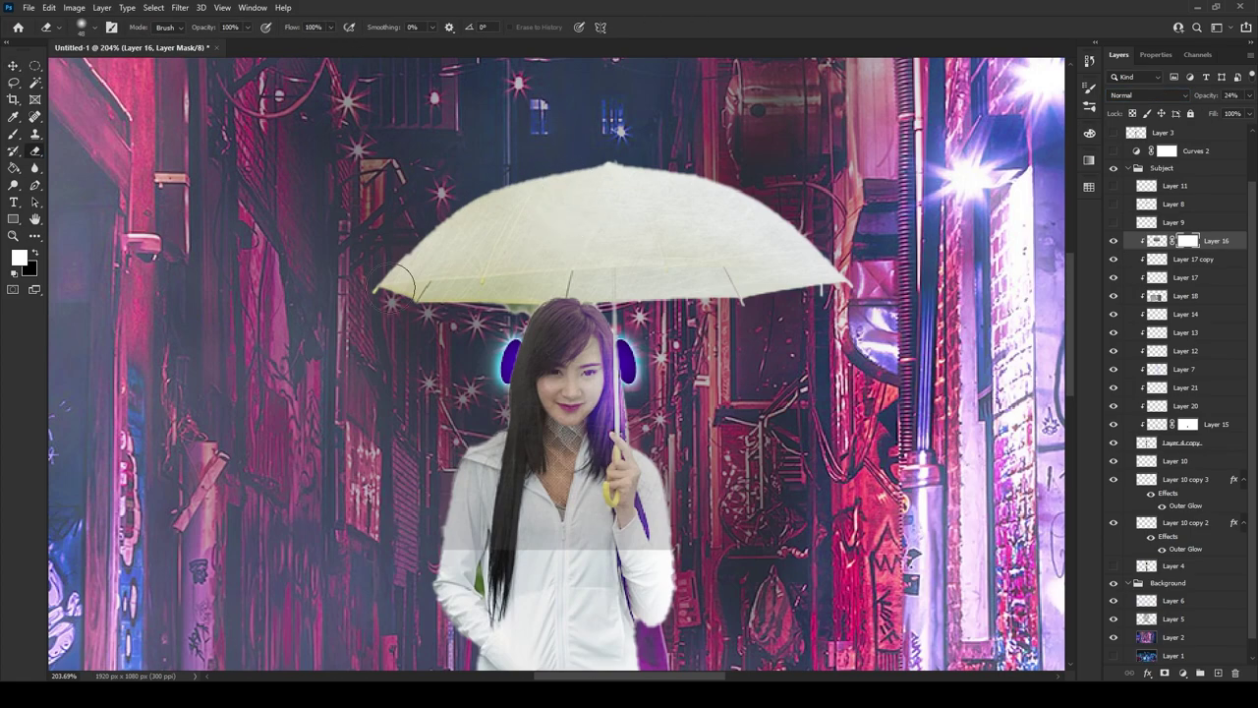
Erase the metal texture from her jacket and hair on Layer 16's mask.
left_click_drag(423, 472, 668, 492)
scroll(673, 477, "up", 3)
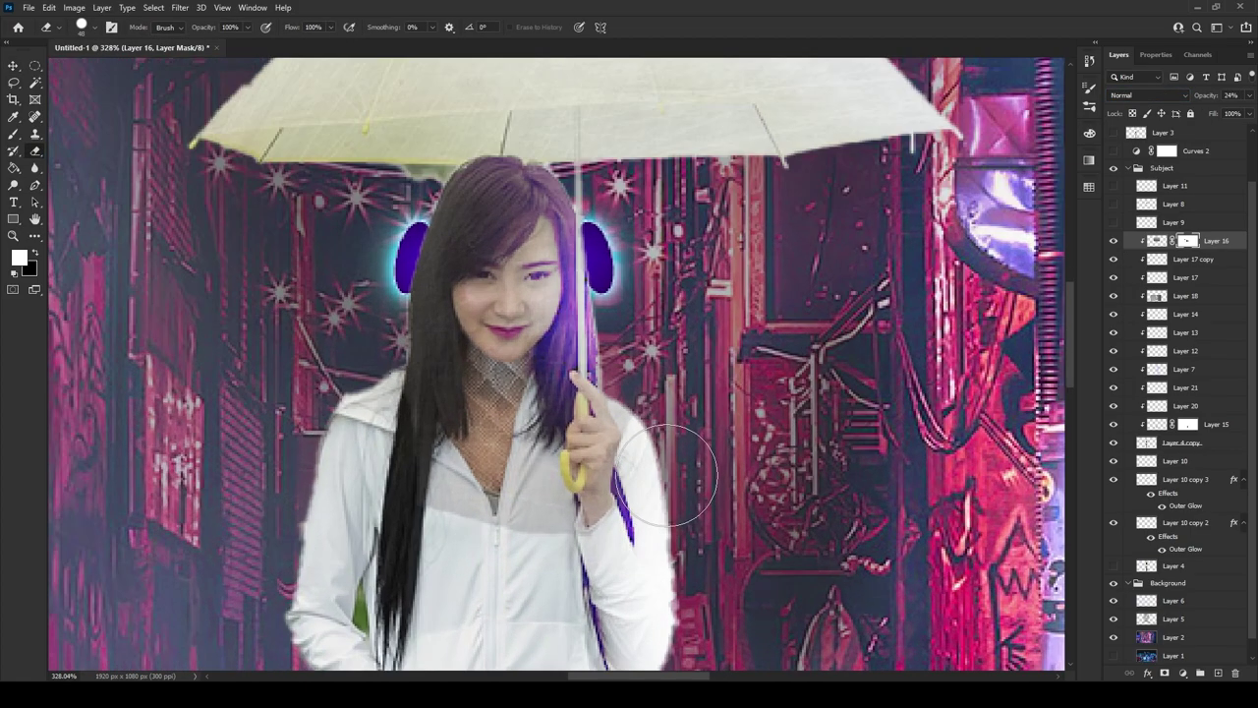
scroll(653, 401, "up", 1)
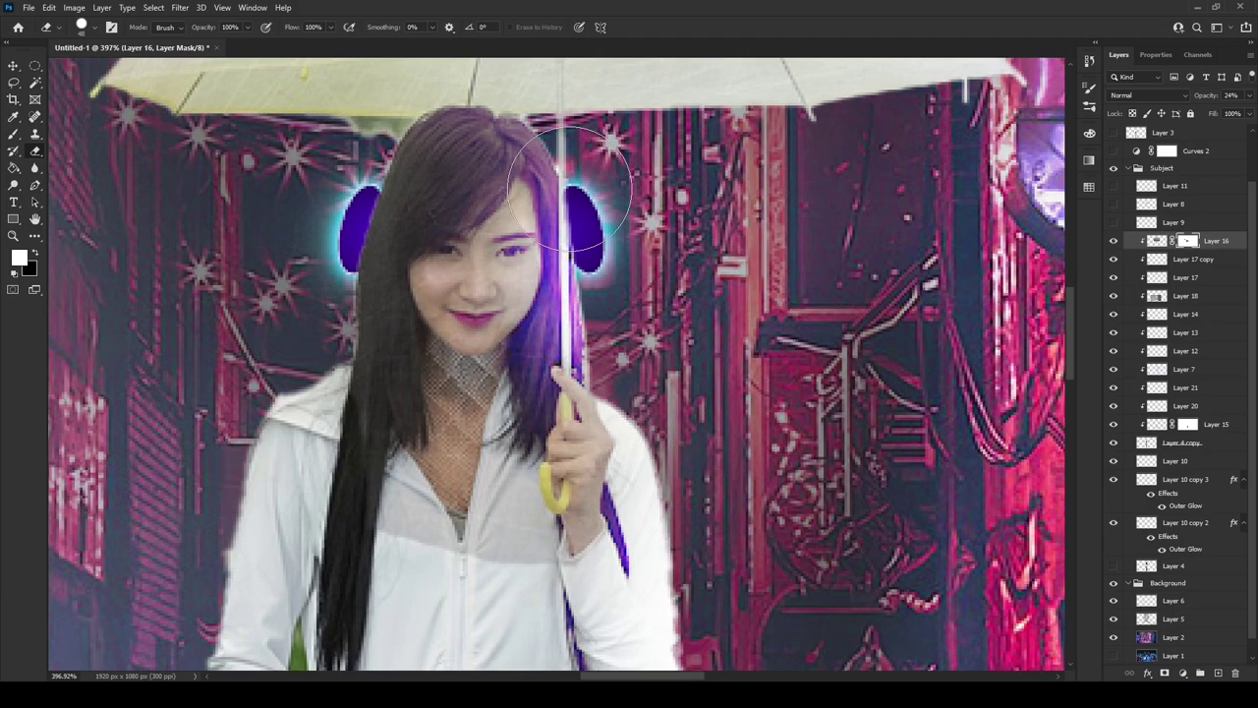
mouse_move(570, 186)
left_mouse_down()
mouse_move(482, 177)
mouse_move(368, 289)
mouse_move(344, 492)
mouse_move(360, 345)
mouse_move(501, 571)
mouse_move(449, 478)
mouse_move(481, 413)
mouse_move(415, 253)
mouse_move(505, 276)
mouse_move(530, 354)
left_mouse_up()
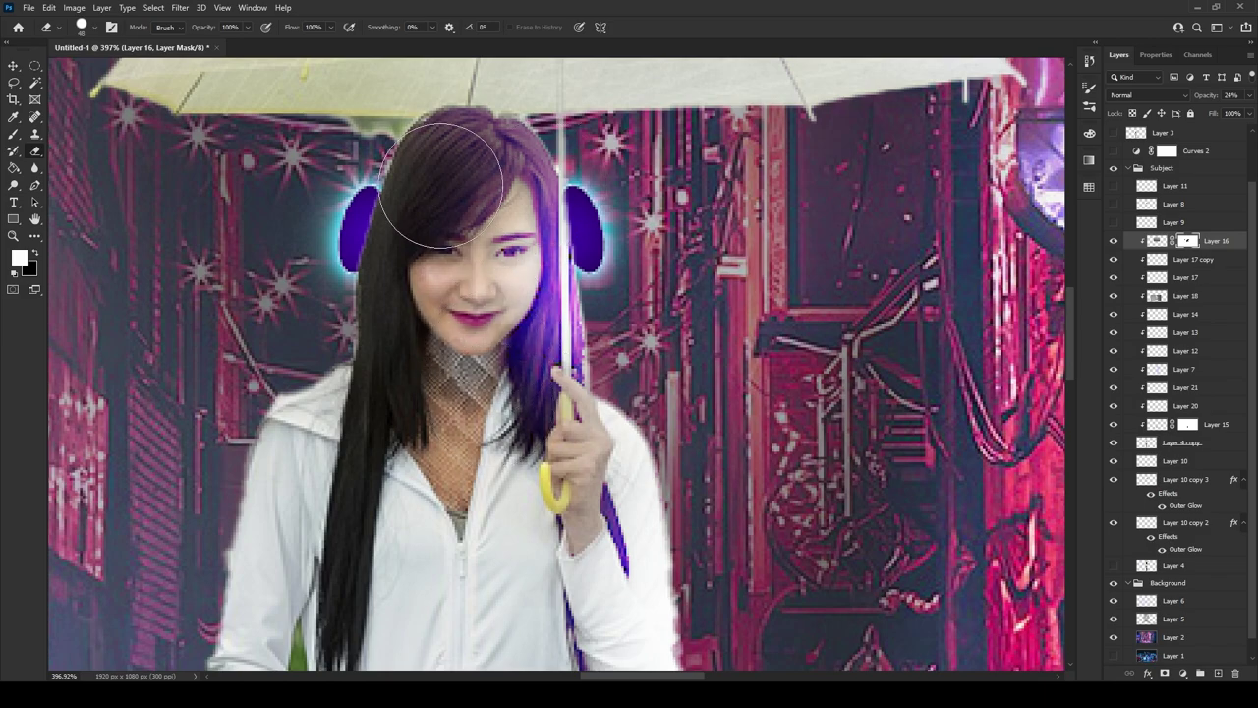
scroll(364, 384, "down", 5)
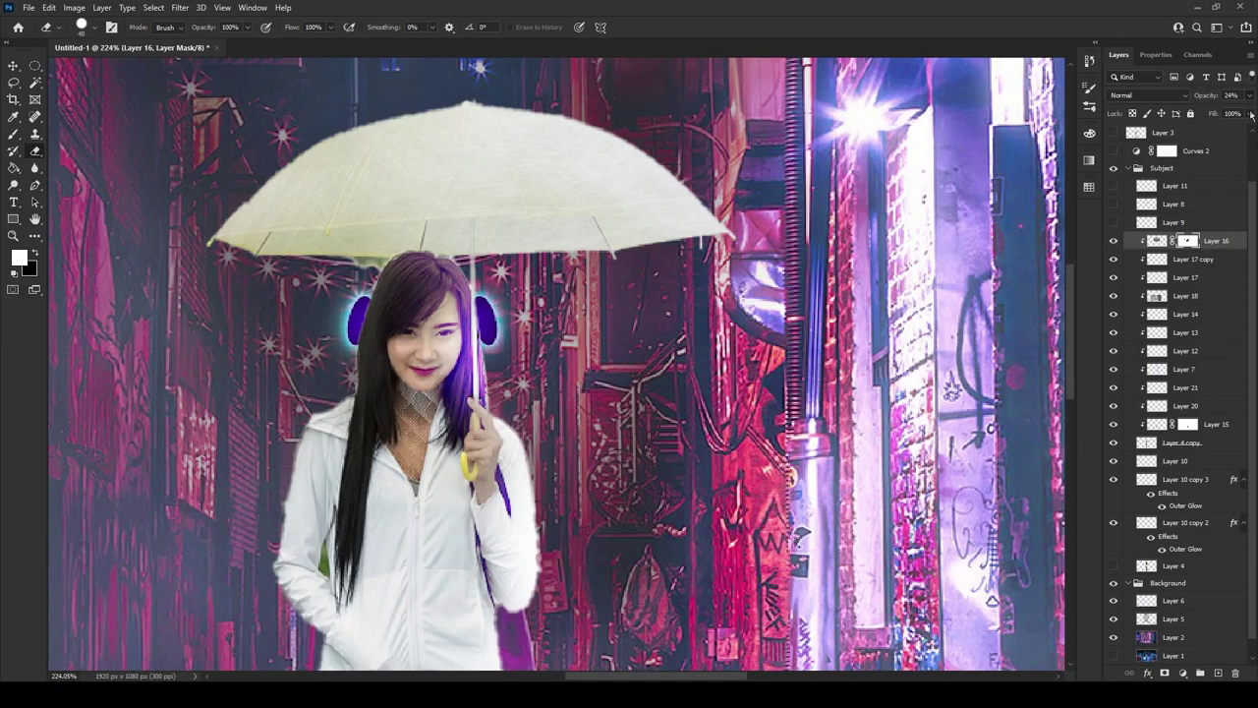
Raise Layer 16's opacity from 24% to 32%.
left_click_drag(1250, 95, 1241, 108)
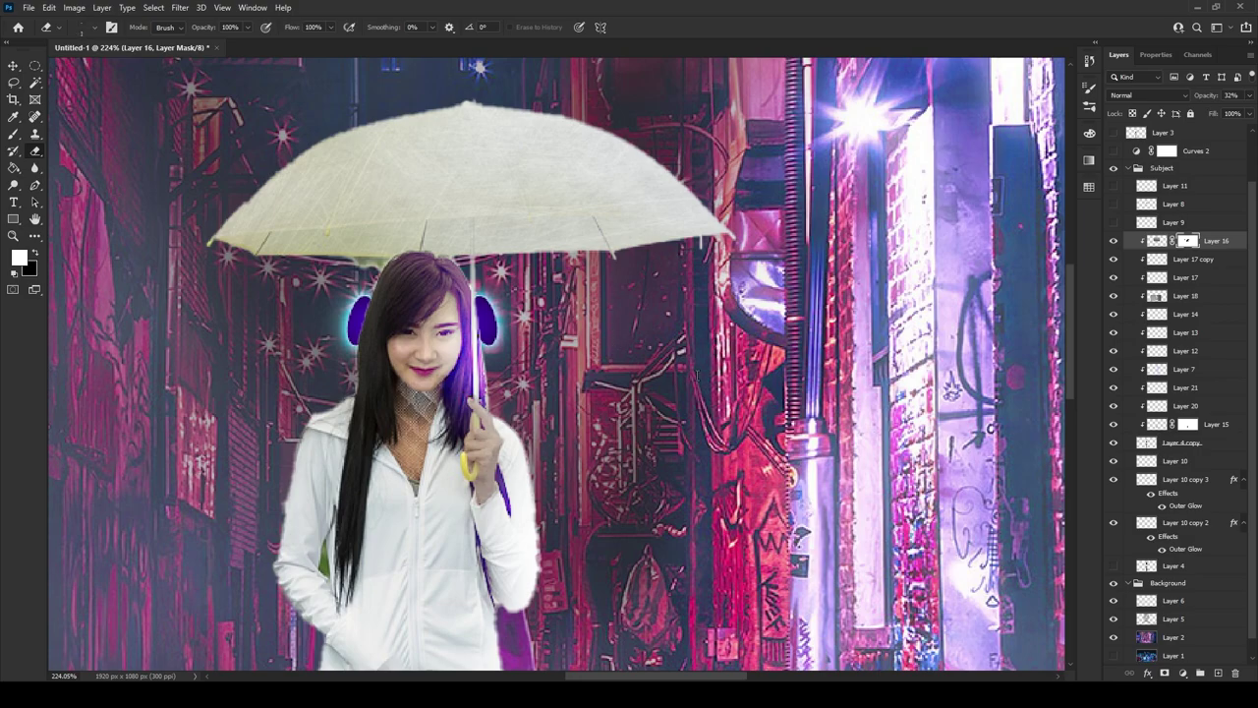
scroll(472, 433, "up", 3)
scroll(471, 432, "up", 1)
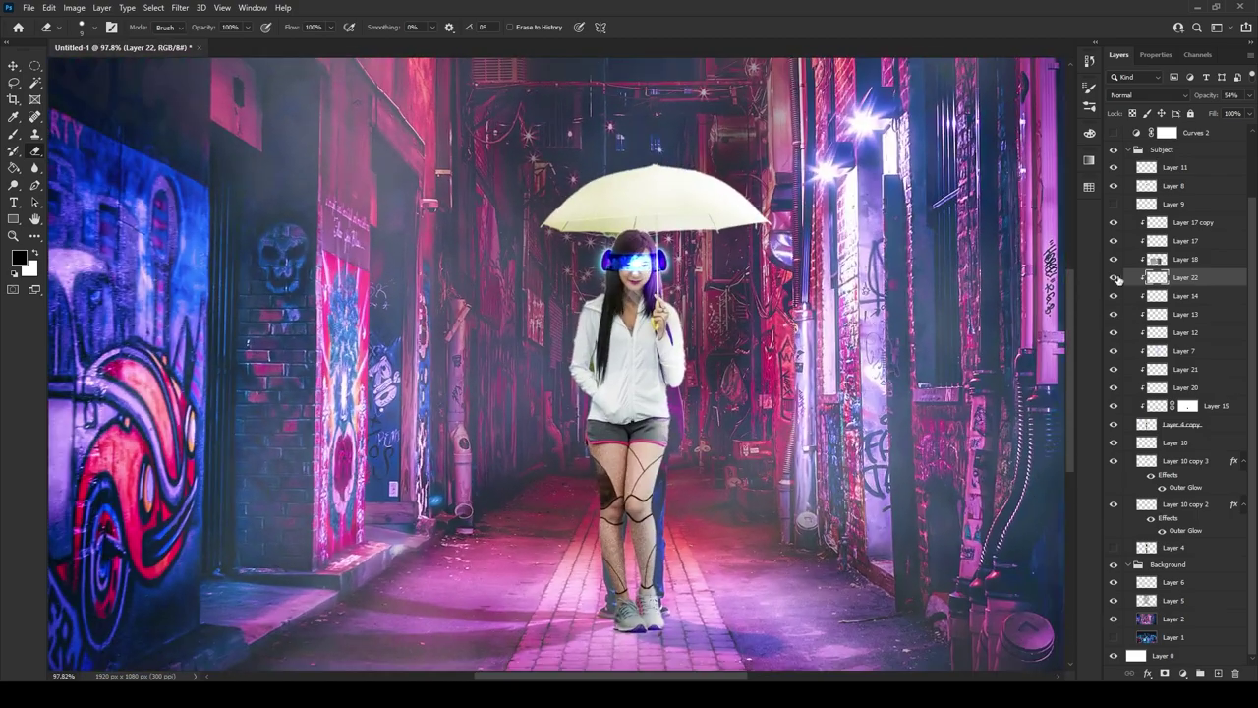
Duplicate the Layer 18 overlay texture and move the copy down and right over her body.
left_click(1166, 261)
key("ctrl+j")
key("ctrl+t")
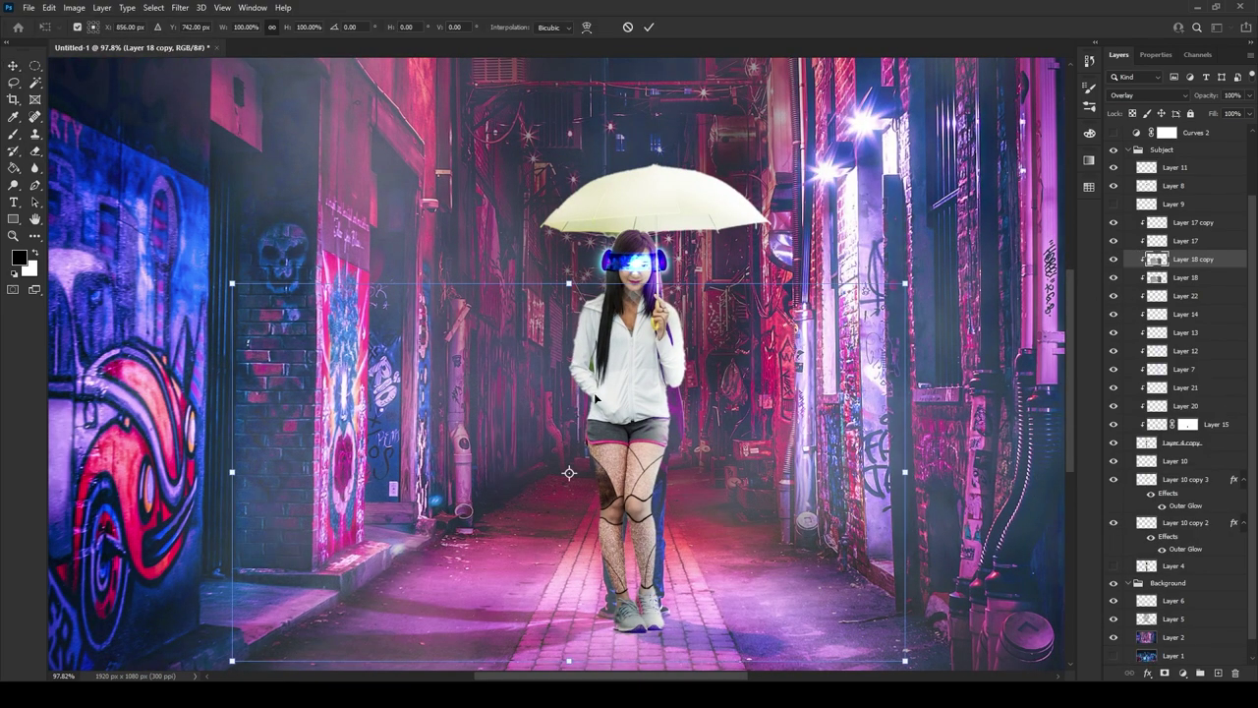
left_click_drag(792, 183, 818, 346)
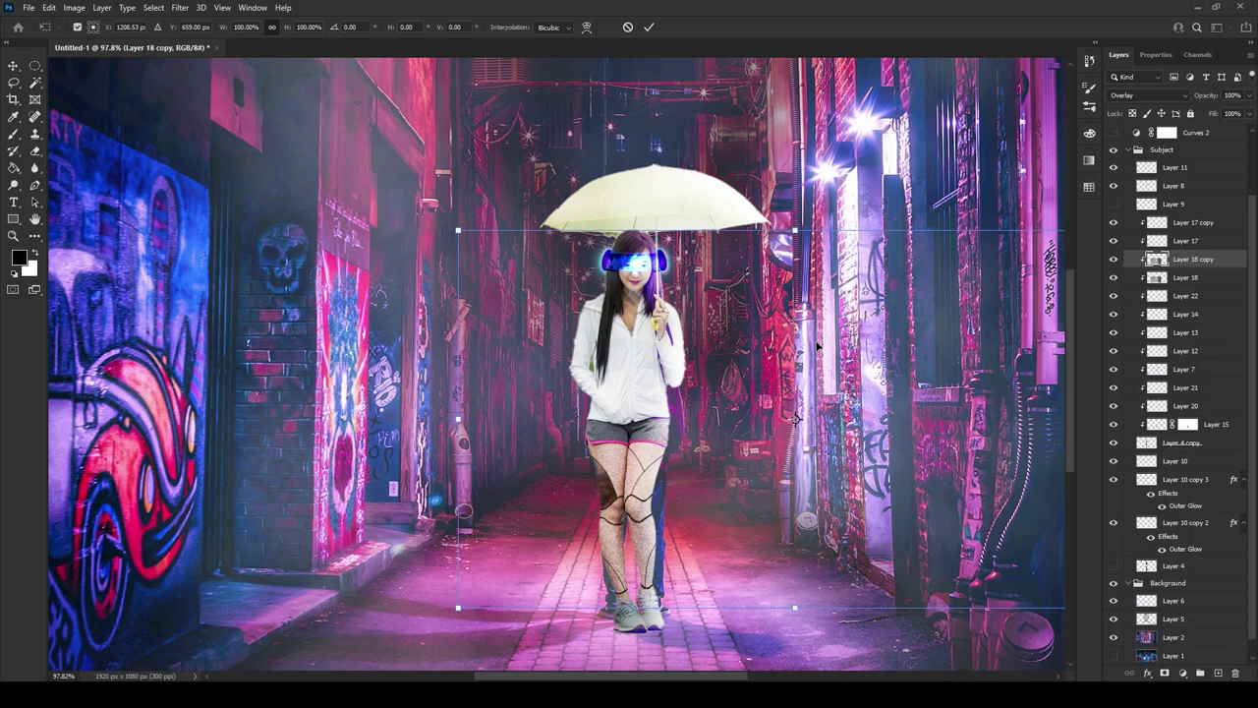
key("Return")
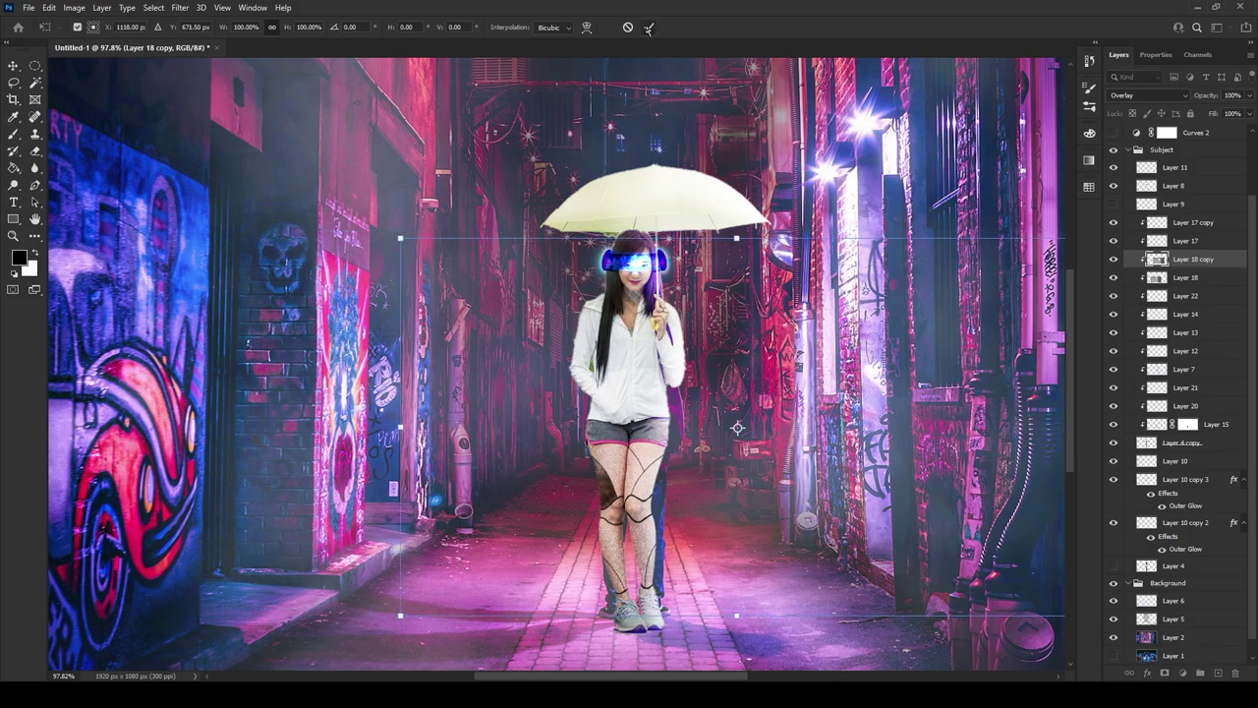
key("e")
scroll(658, 374, "up", 1)
scroll(798, 232, "down", 1)
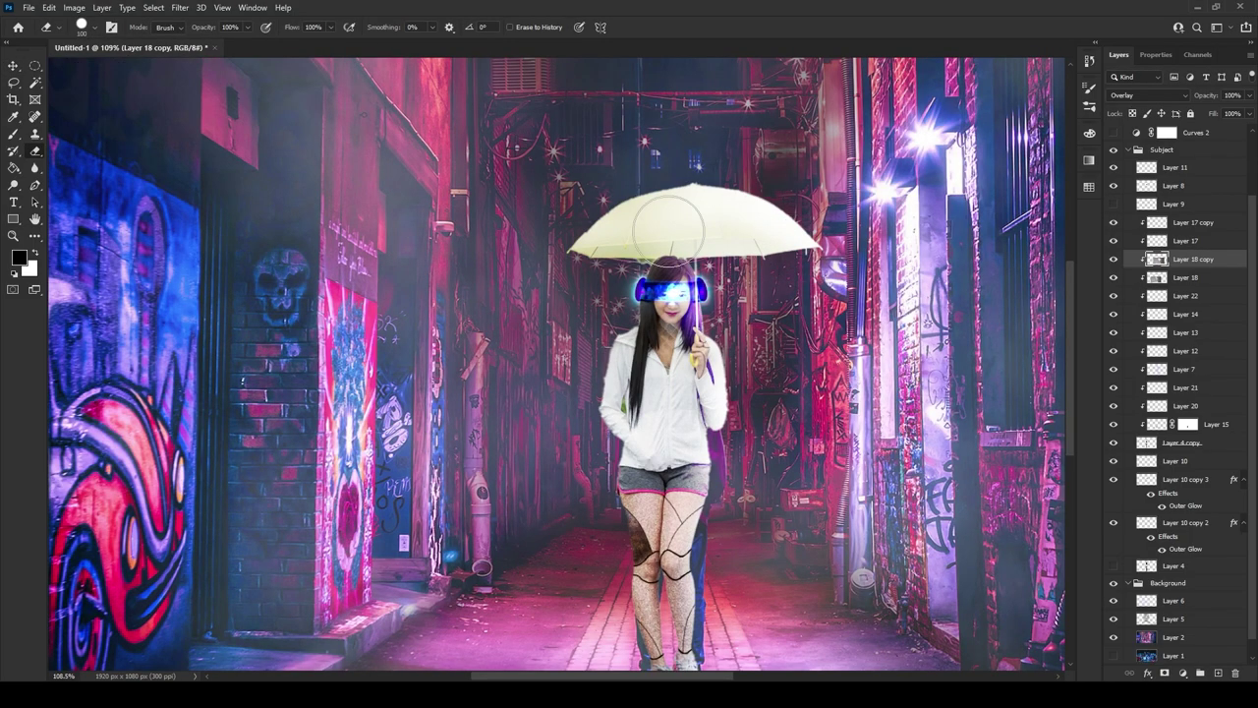
Erase the glitter texture along the right edge of her hand on Layer 18 copy.
scroll(722, 382, "up", 2)
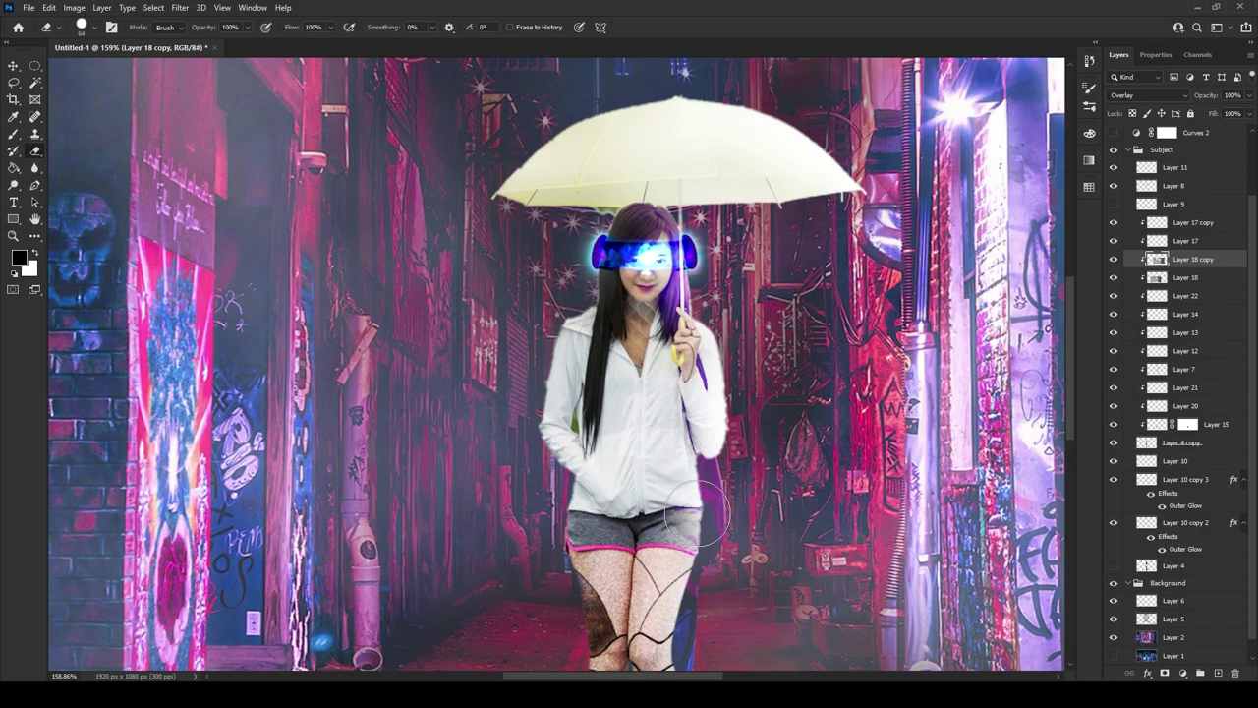
scroll(608, 504, "up", 3)
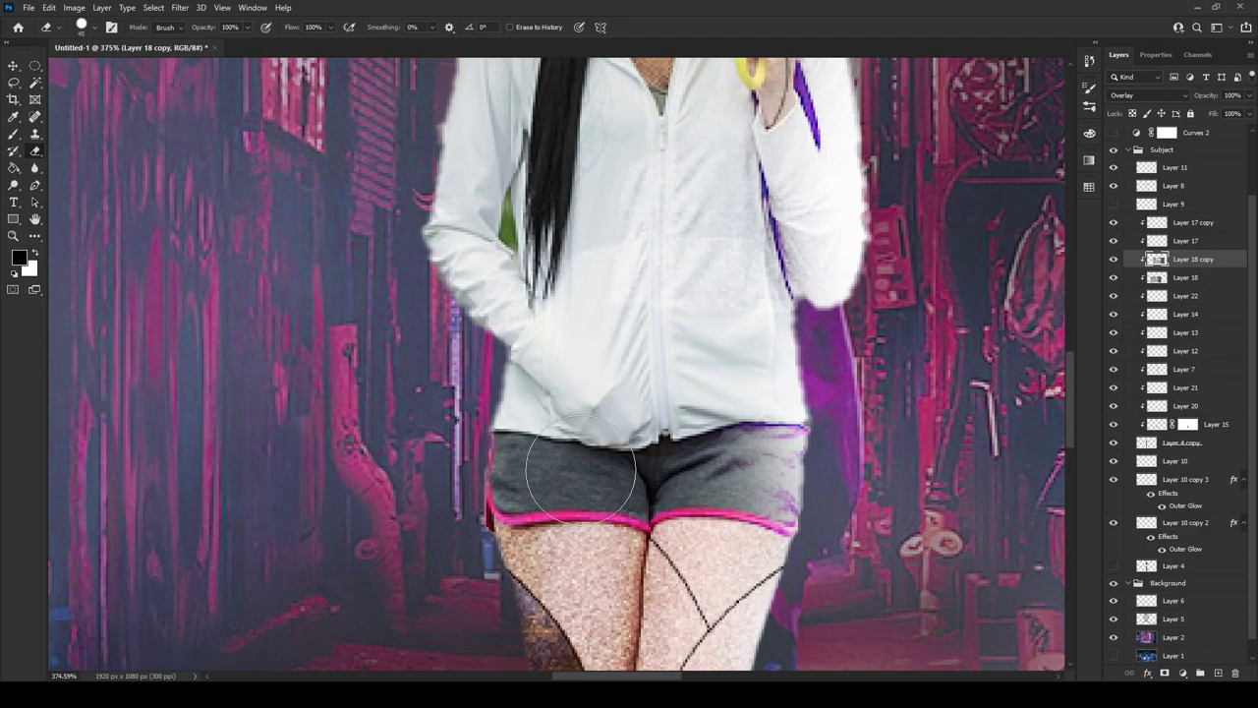
scroll(719, 211, "up", 2)
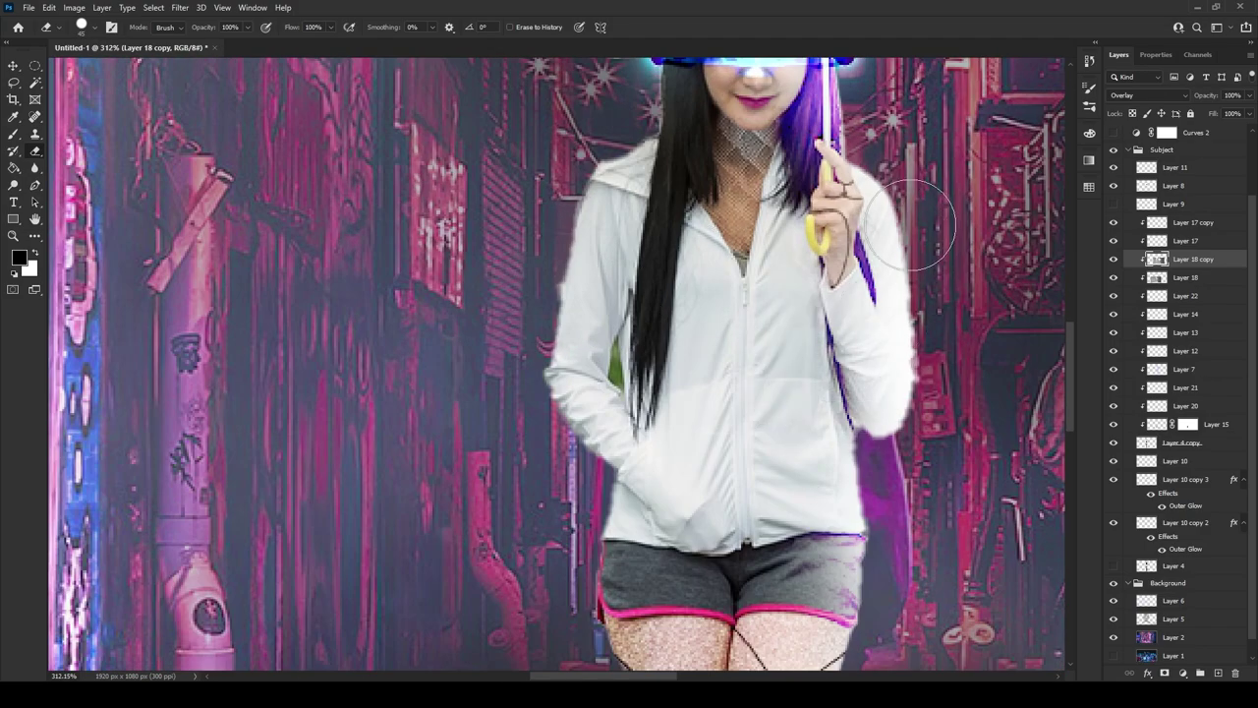
scroll(865, 236, "up", 2)
scroll(983, 550, "up", 1)
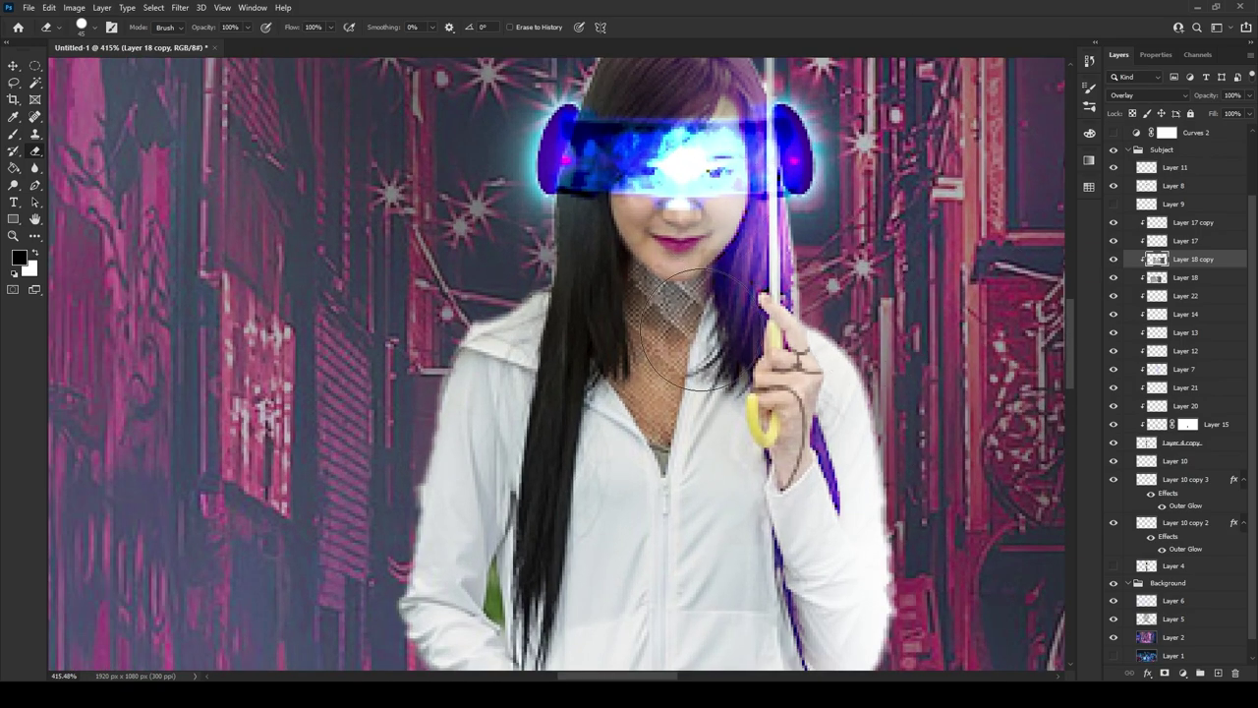
scroll(900, 474, "up", 8)
left_click_drag(732, 364, 722, 269)
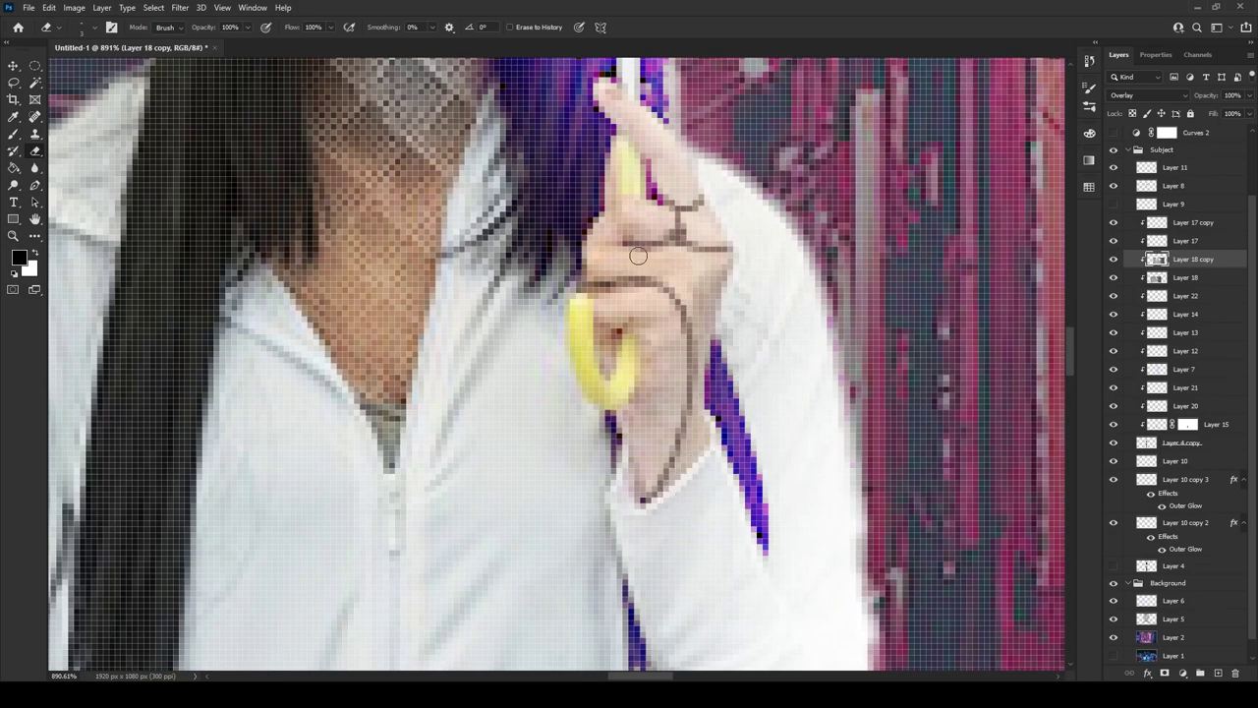
Return to Layer 18 copy and erase the glitter over both knees.
left_click(1185, 295)
scroll(607, 318, "down", 6)
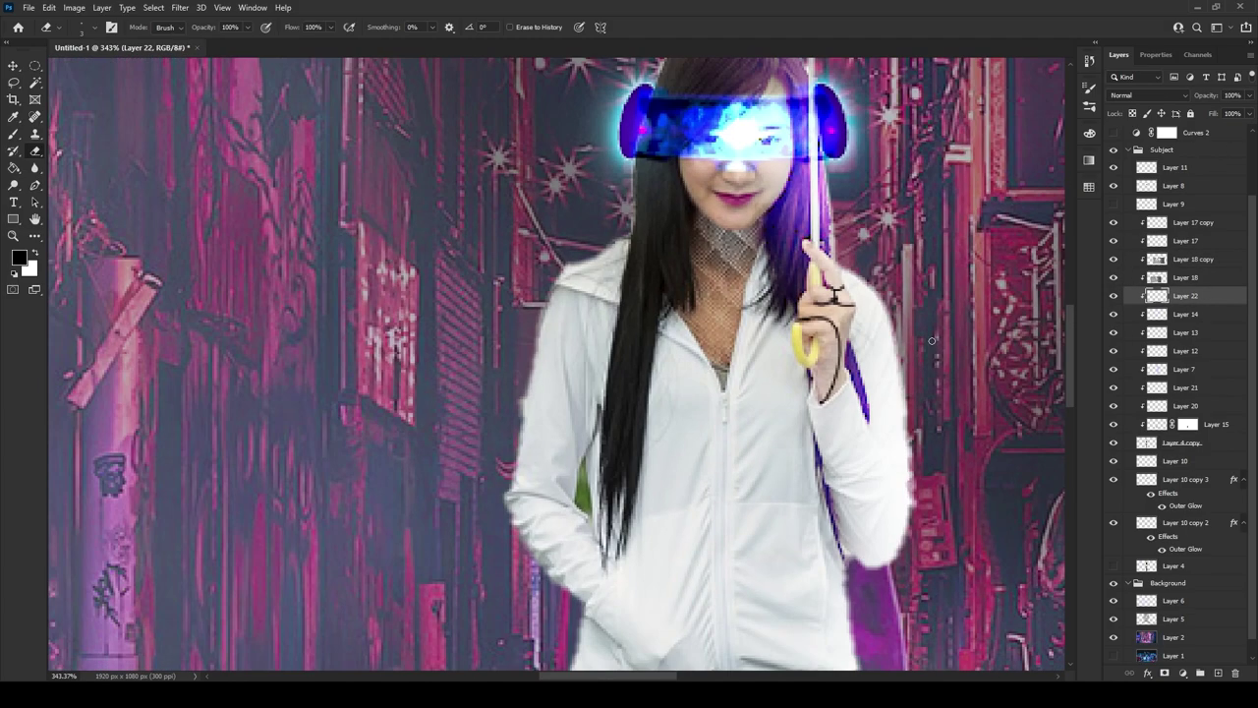
scroll(607, 319, "down", 3)
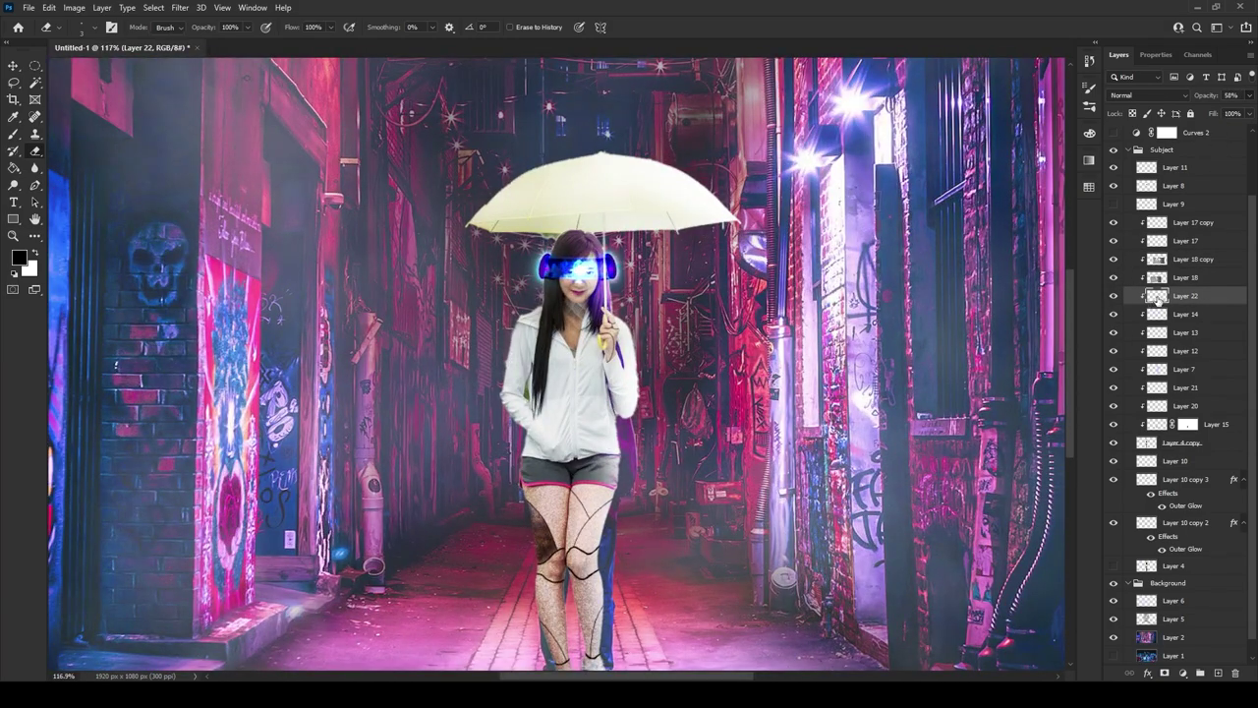
left_click(1190, 258)
scroll(791, 403, "up", 2)
scroll(791, 403, "up", 1)
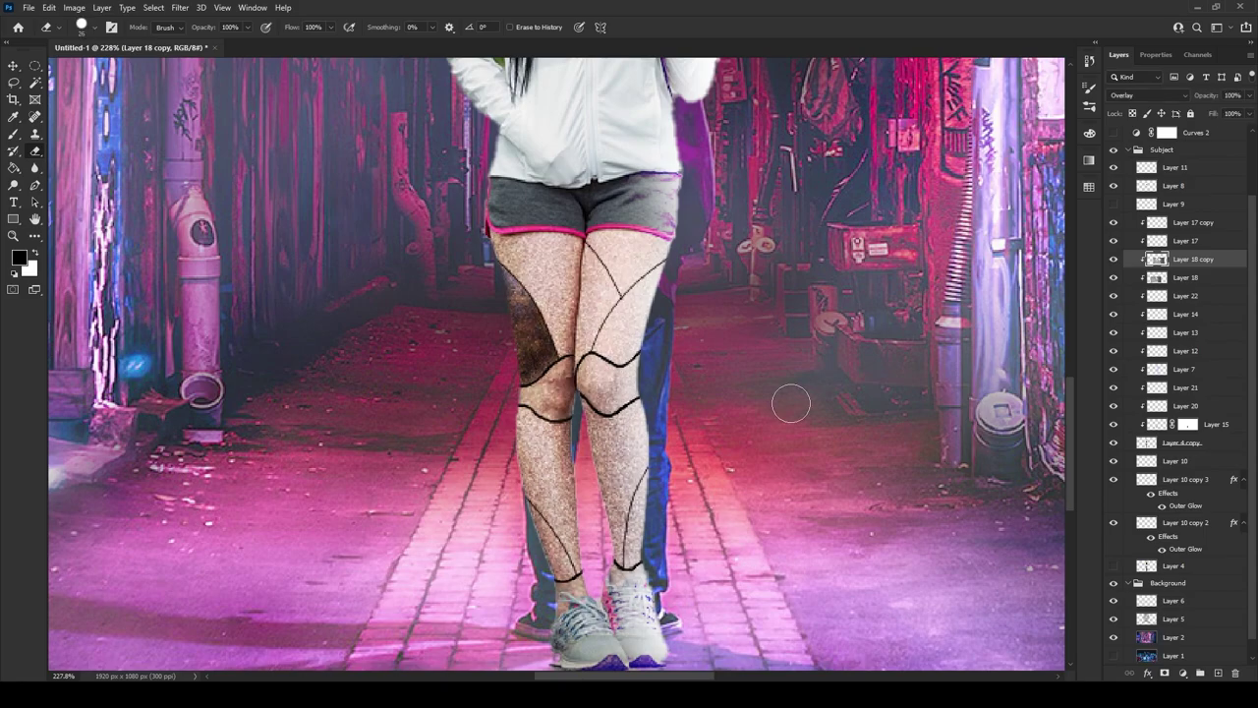
scroll(634, 611, "up", 1)
scroll(634, 611, "up", 2)
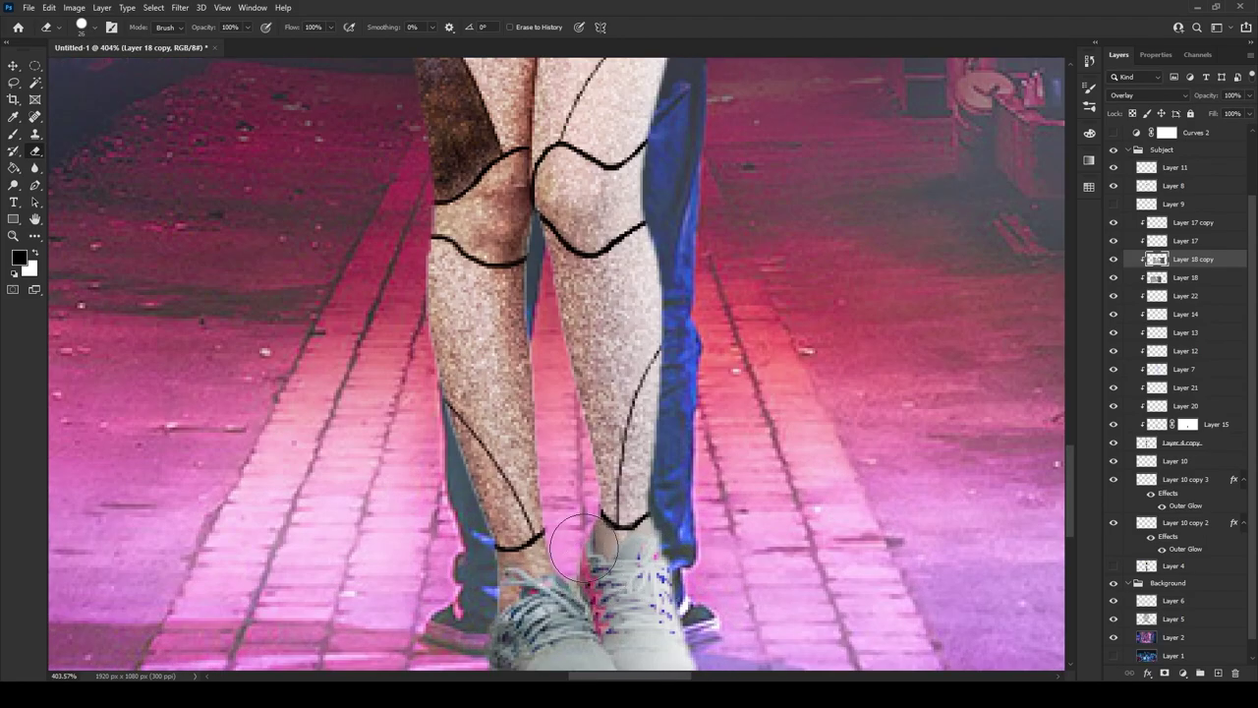
scroll(615, 570, "down", 1)
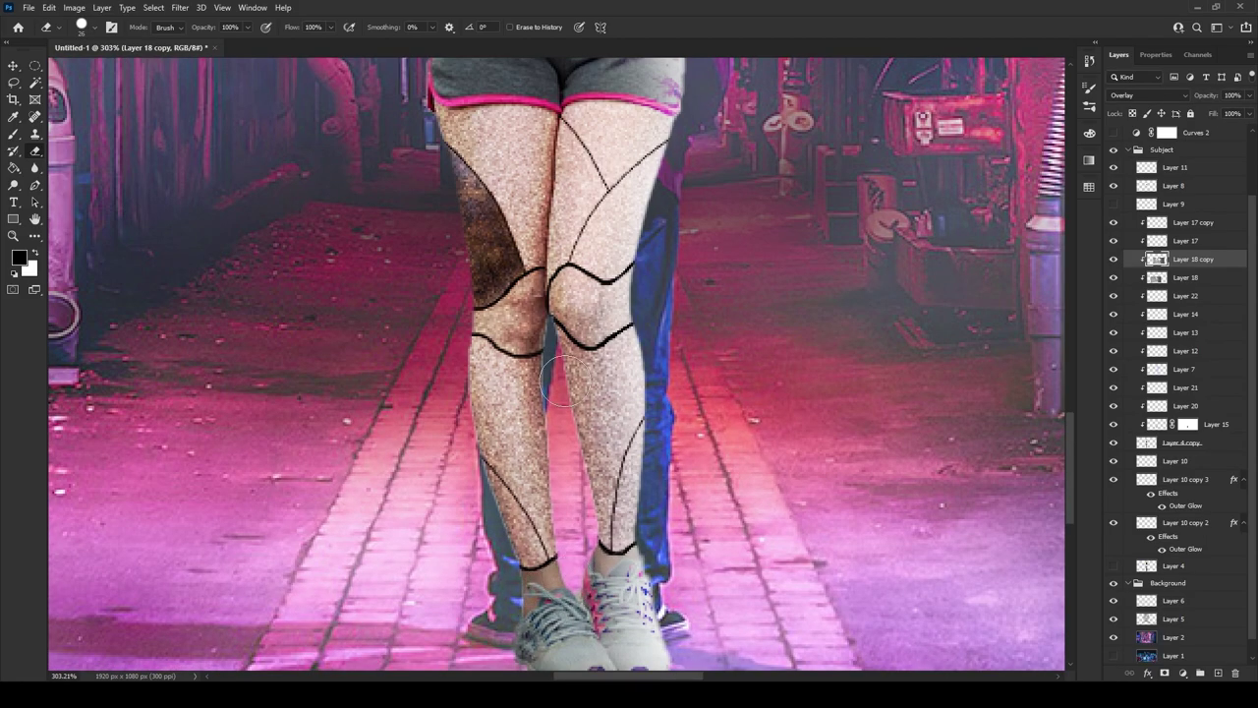
scroll(666, 339, "up", 1)
left_click_drag(569, 285, 600, 325)
scroll(590, 304, "up", 2)
mouse_move(561, 281)
left_mouse_down()
mouse_move(576, 295)
mouse_move(576, 339)
left_mouse_up()
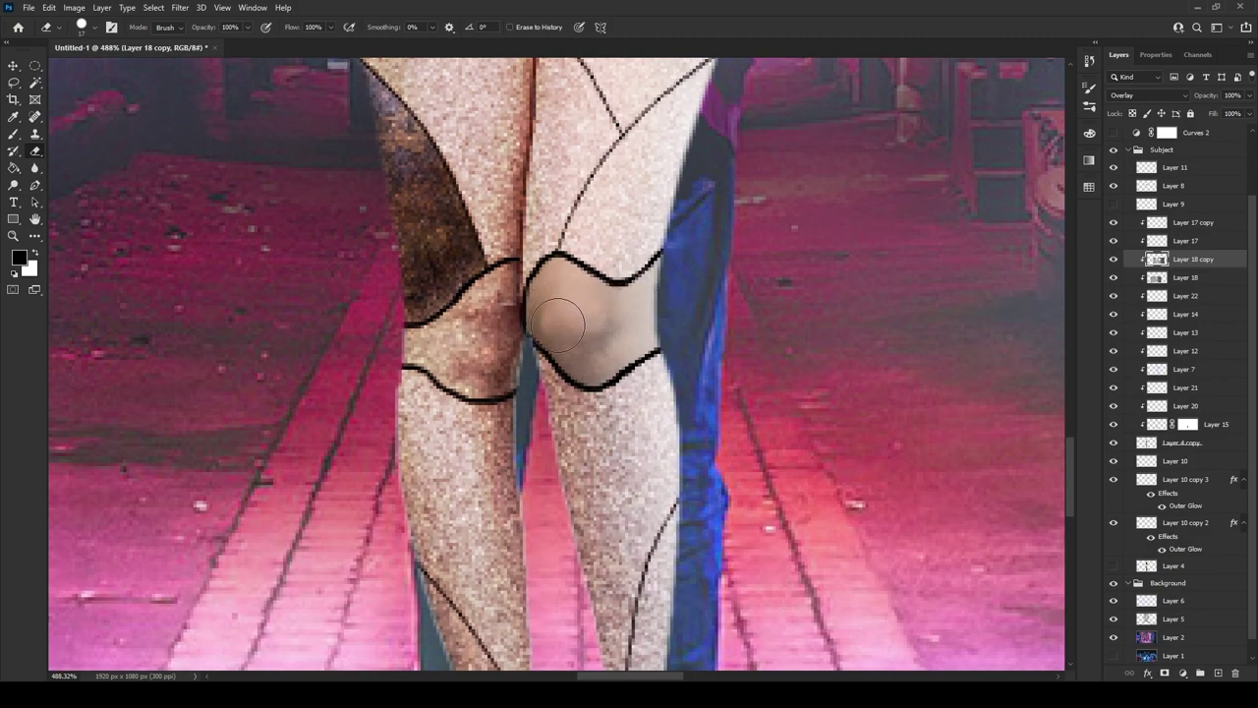
mouse_move(473, 328)
left_mouse_down()
mouse_move(457, 334)
mouse_move(496, 295)
mouse_move(501, 344)
mouse_move(452, 368)
mouse_move(498, 288)
left_mouse_up()
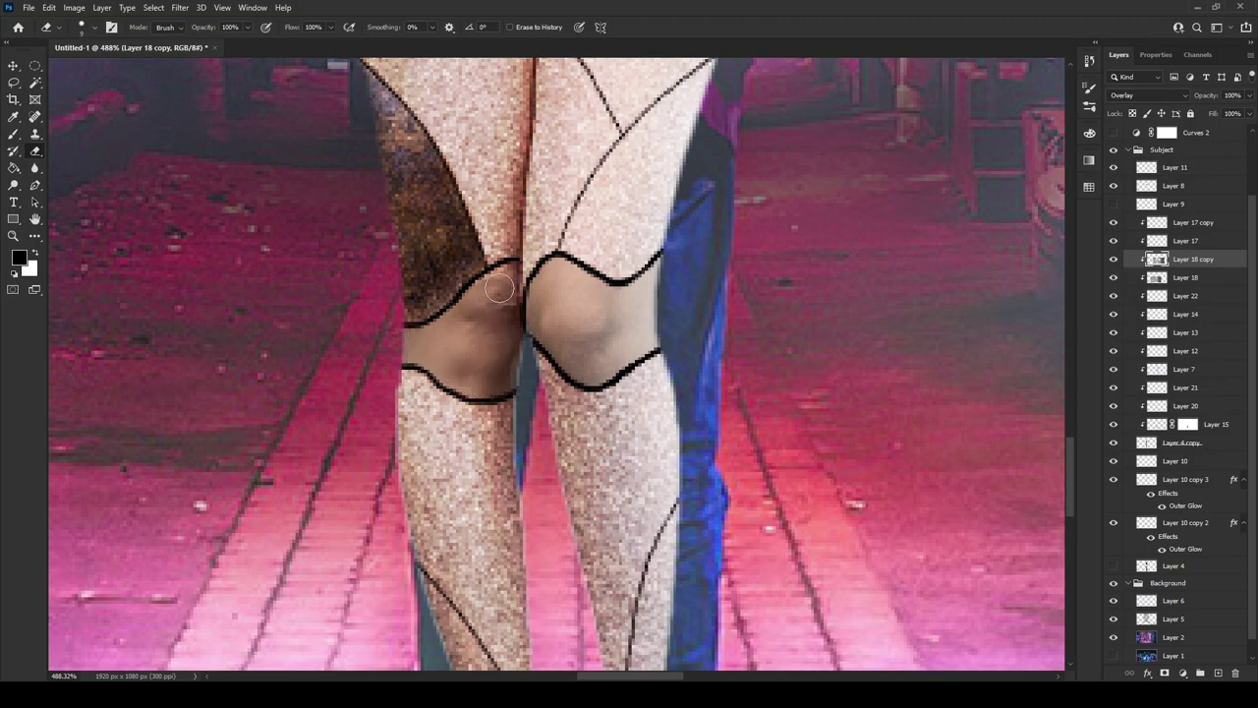
Erase glitter from the upper right thigh and inside the V-shaped leg lines.
scroll(596, 298, "up", 3)
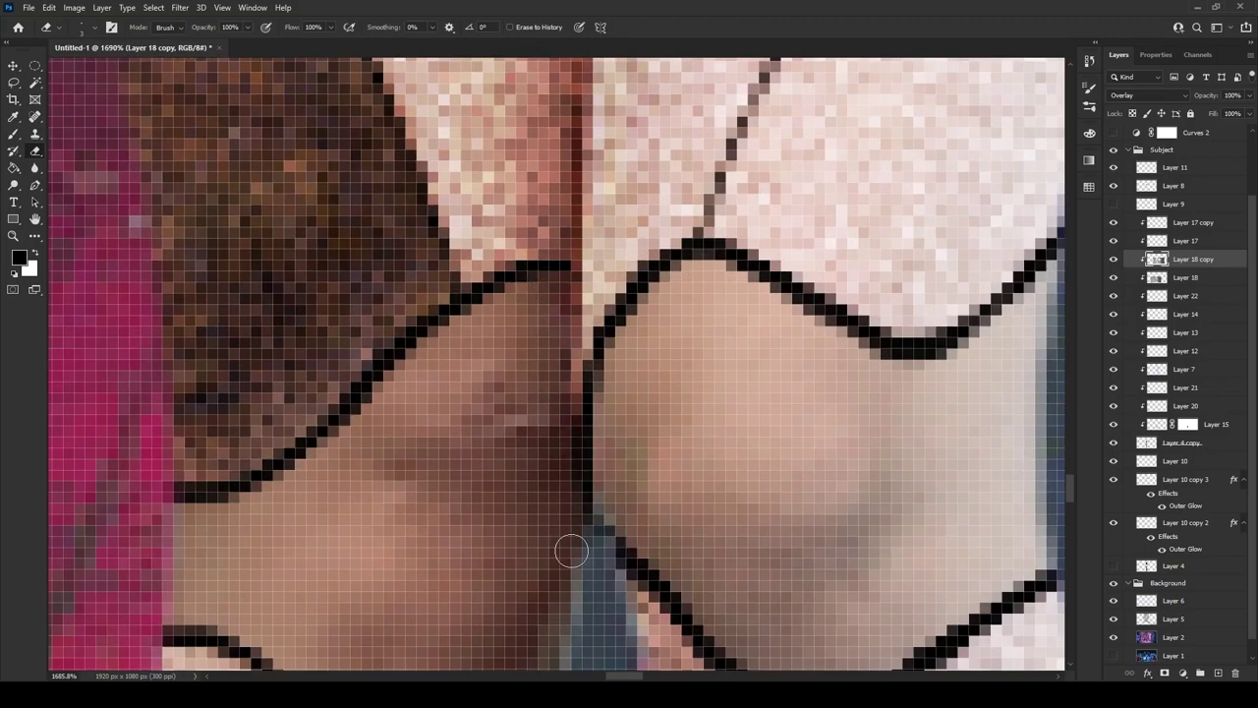
scroll(462, 468, "down", 5)
scroll(462, 468, "down", 5)
scroll(462, 468, "up", 5)
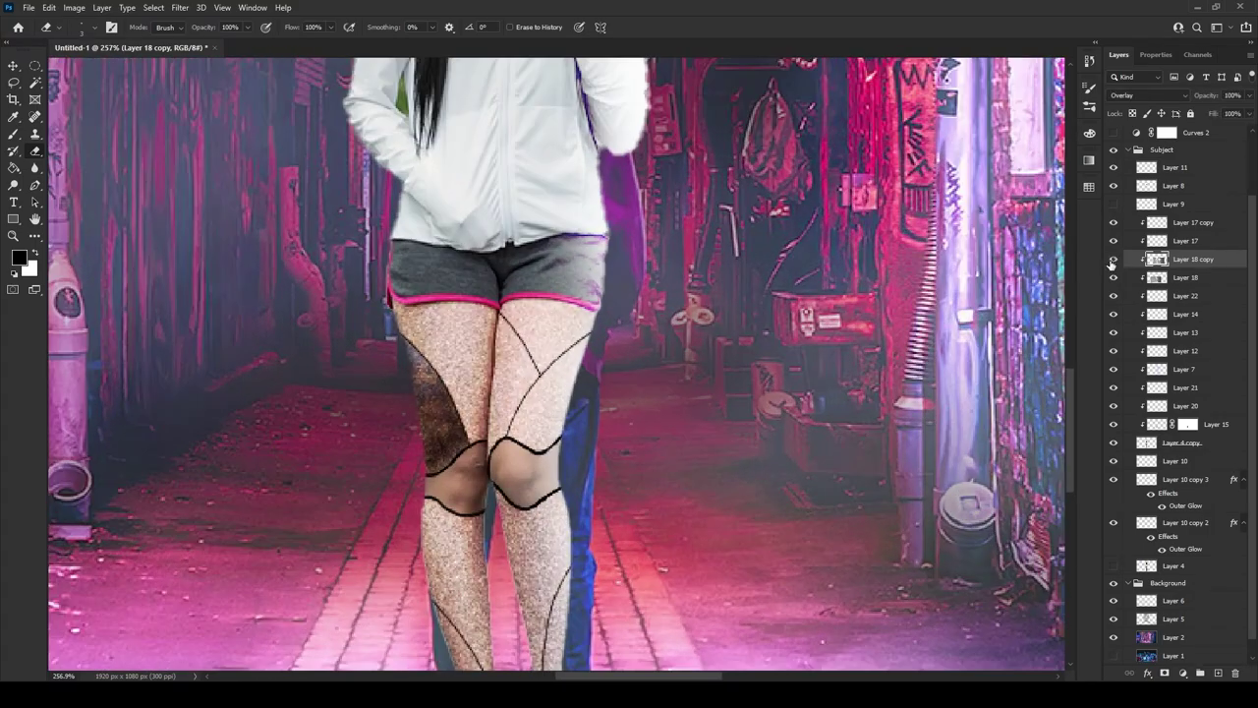
scroll(536, 258, "up", 4)
mouse_move(472, 334)
left_mouse_down()
mouse_move(688, 423)
mouse_move(669, 413)
mouse_move(562, 443)
mouse_move(675, 449)
left_mouse_up()
scroll(674, 449, "up", 3)
mouse_move(506, 450)
left_mouse_down()
mouse_move(554, 541)
mouse_move(632, 492)
left_mouse_up()
scroll(632, 491, "down", 10)
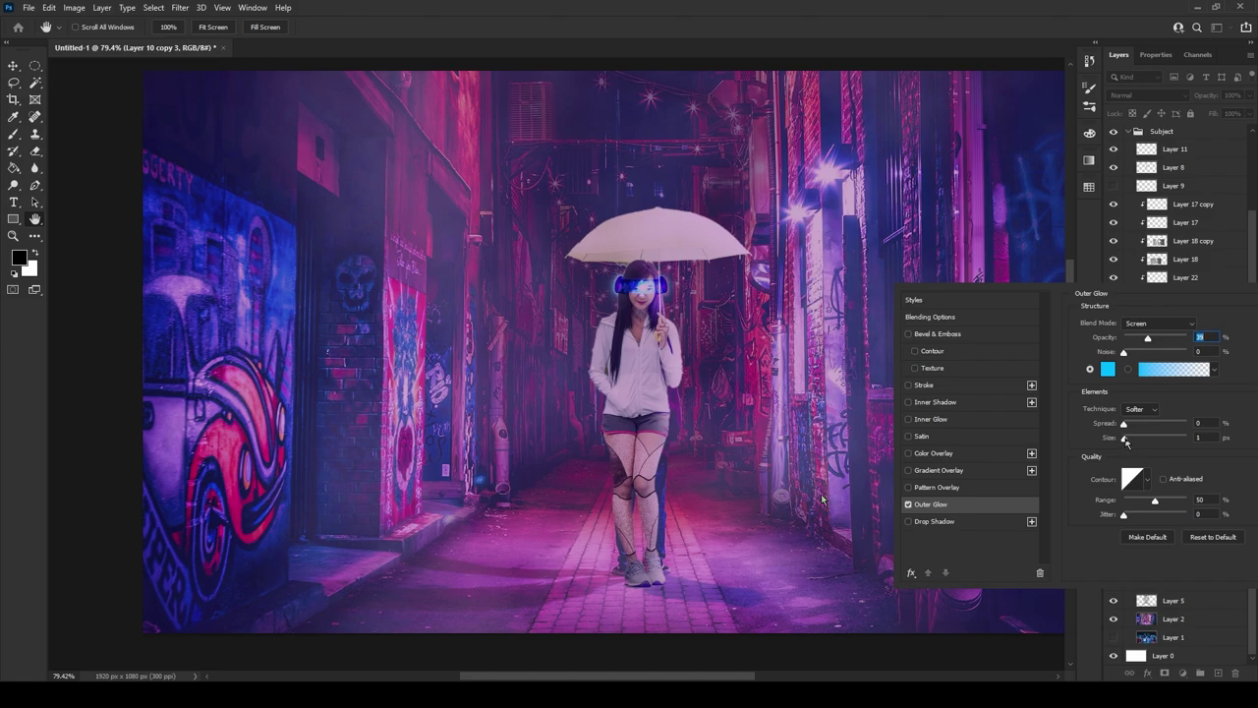
Tune Layer 10 copy 3's Outer Glow spread and size, ending at size 4.
scroll(878, 394, "up", 5)
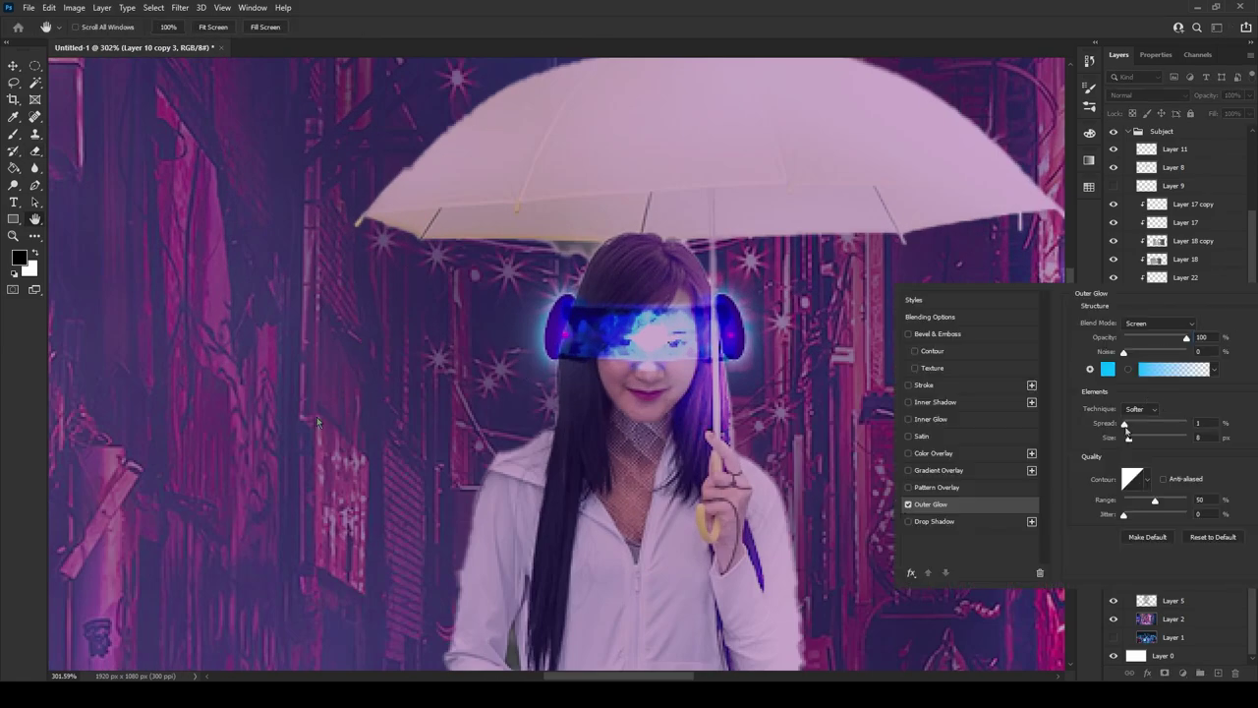
left_click_drag(1129, 438, 1123, 437)
left_click_drag(1125, 423, 1162, 429)
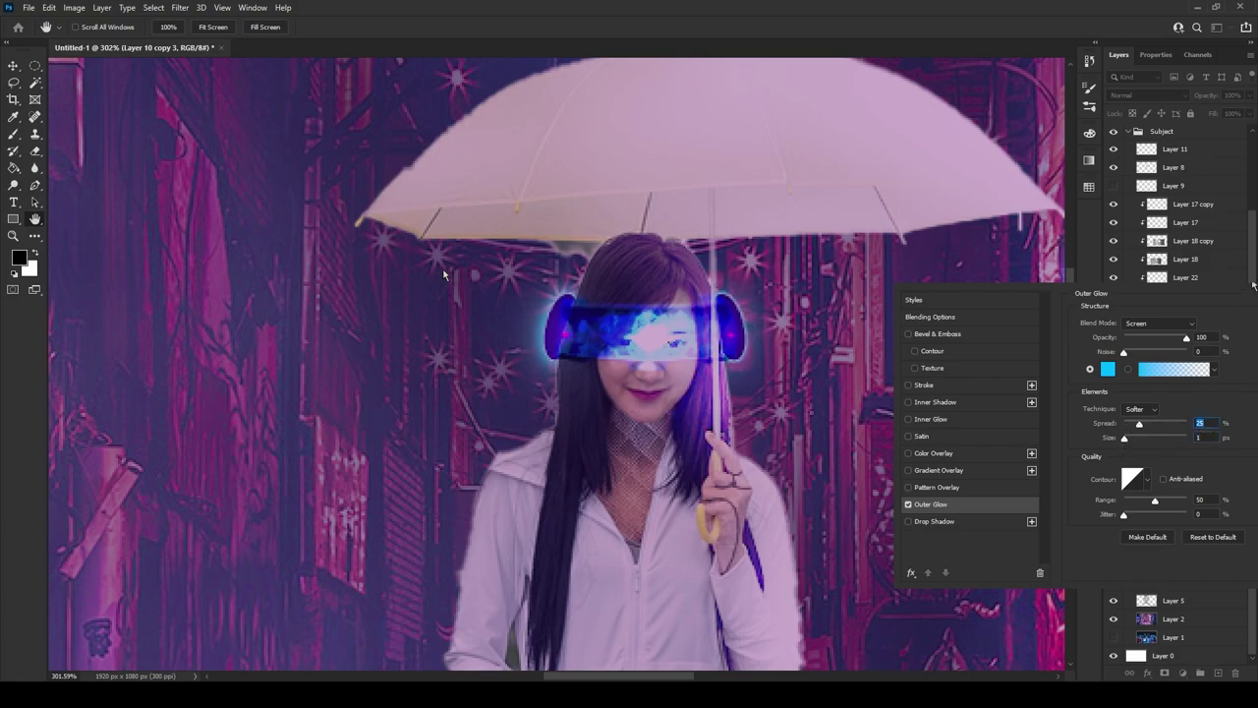
left_click_drag(1127, 441, 1130, 441)
left_click_drag(1127, 437, 1128, 437)
Add an Inner Glow to the visor, finishing at size 1 with choke 17.
left_click(909, 419)
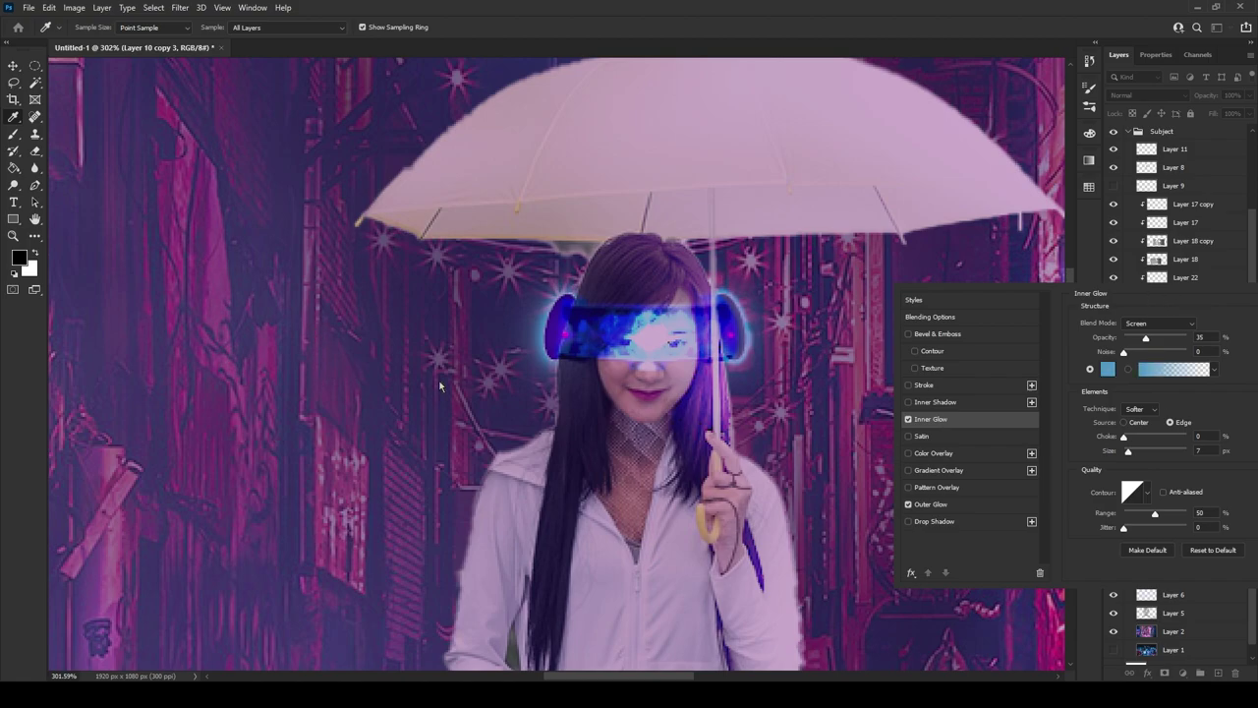
left_click_drag(1128, 450, 1126, 458)
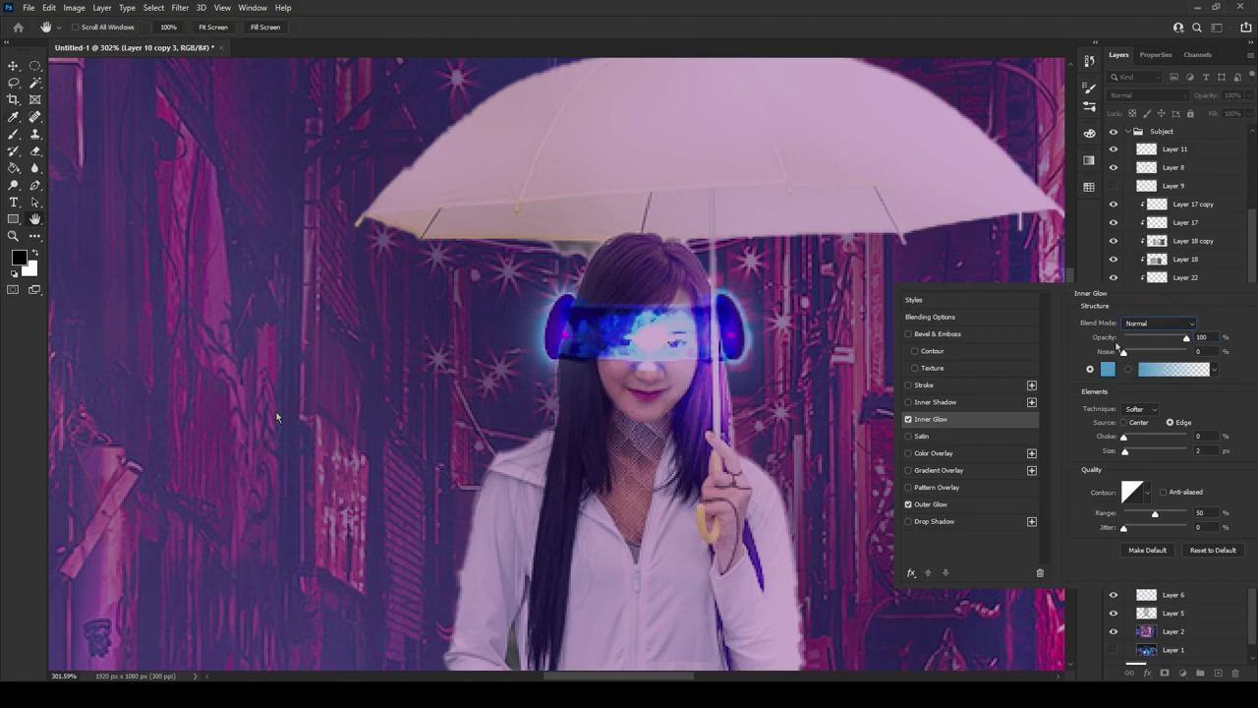
left_click_drag(1125, 450, 1124, 453)
scroll(1158, 323, "up", 8)
left_click(1135, 438)
Try a Drop Shadow (size 81, distance 17), then apply a Stroke instead and confirm.
left_click(934, 521)
left_click_drag(1133, 411, 1149, 415)
left_click_drag(1146, 341, 1187, 342)
scroll(1158, 324, "up", 3)
left_click_drag(1124, 381, 1134, 381)
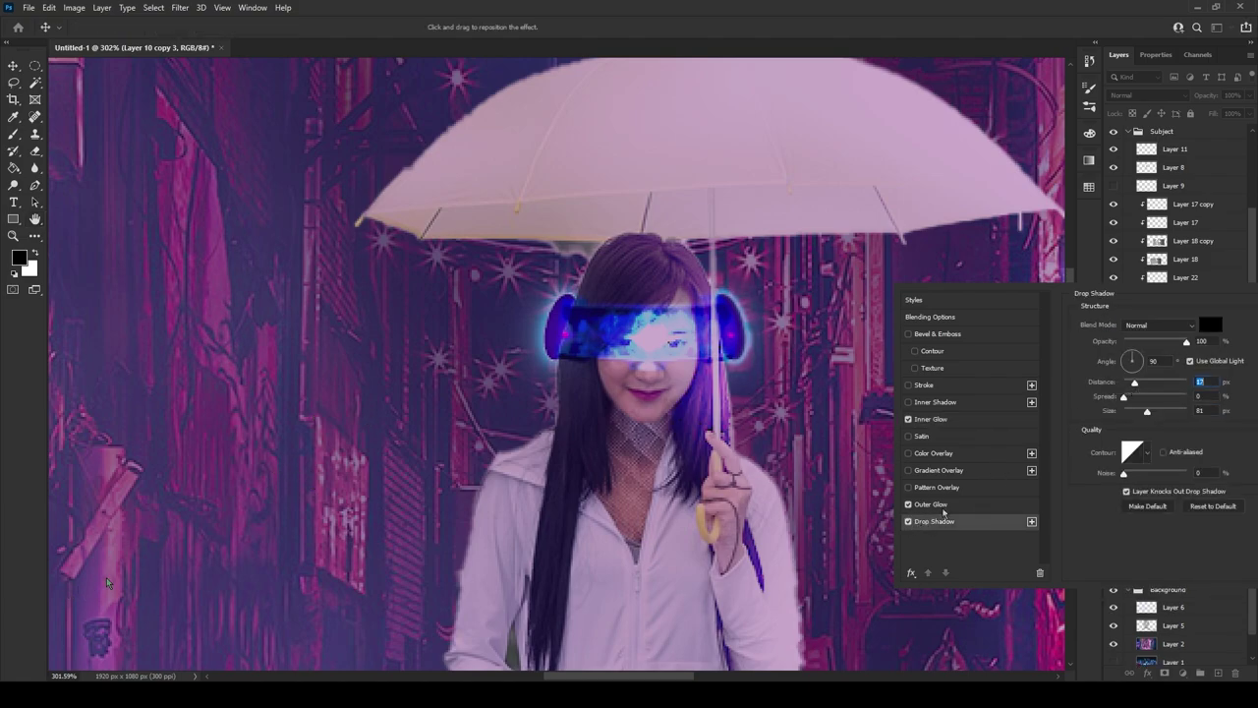
left_click(908, 385)
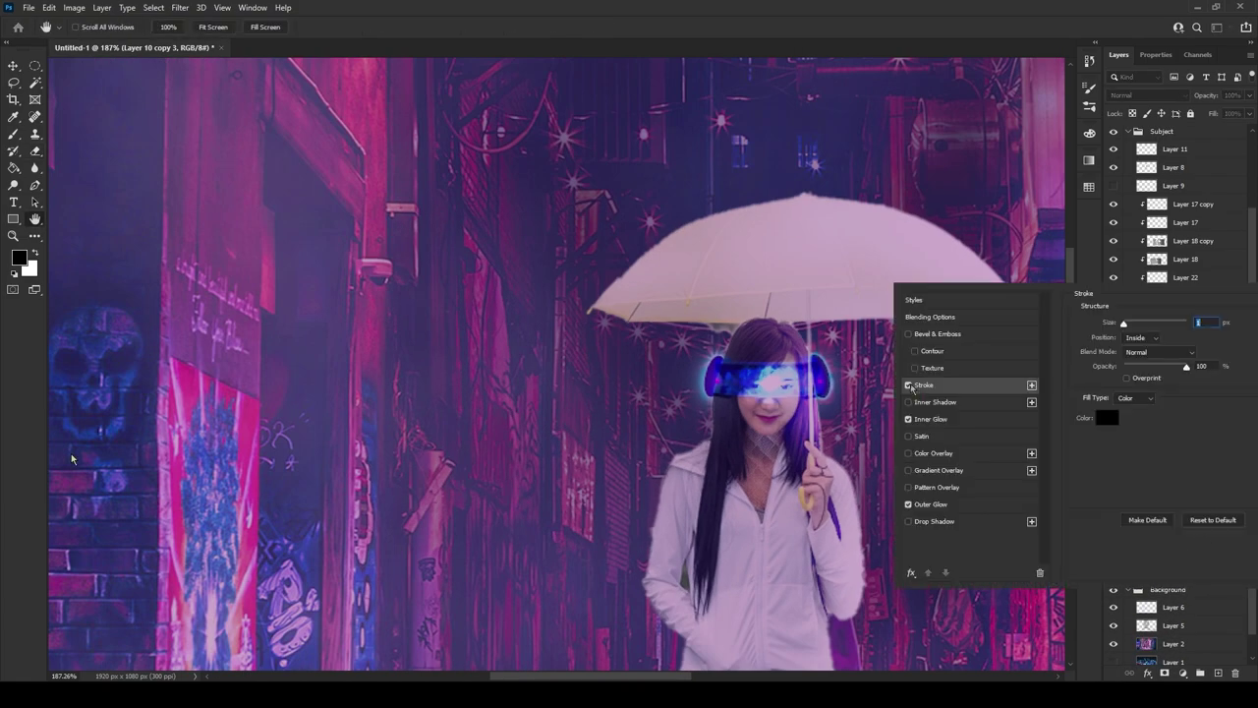
key("Return")
Copy the Inner Glow onto Layer 10 copy 2 and open its Inner Glow settings.
left_click_drag(1161, 510, 1185, 531)
double_click(1184, 556)
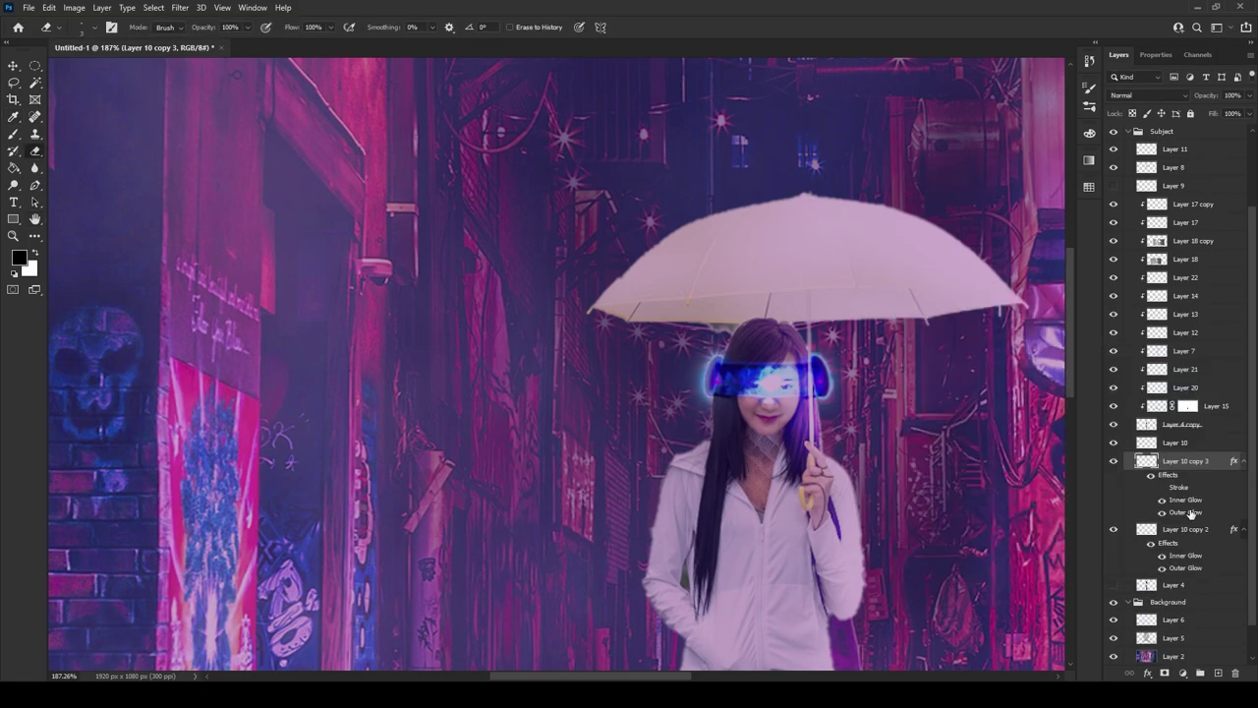
double_click(1186, 556)
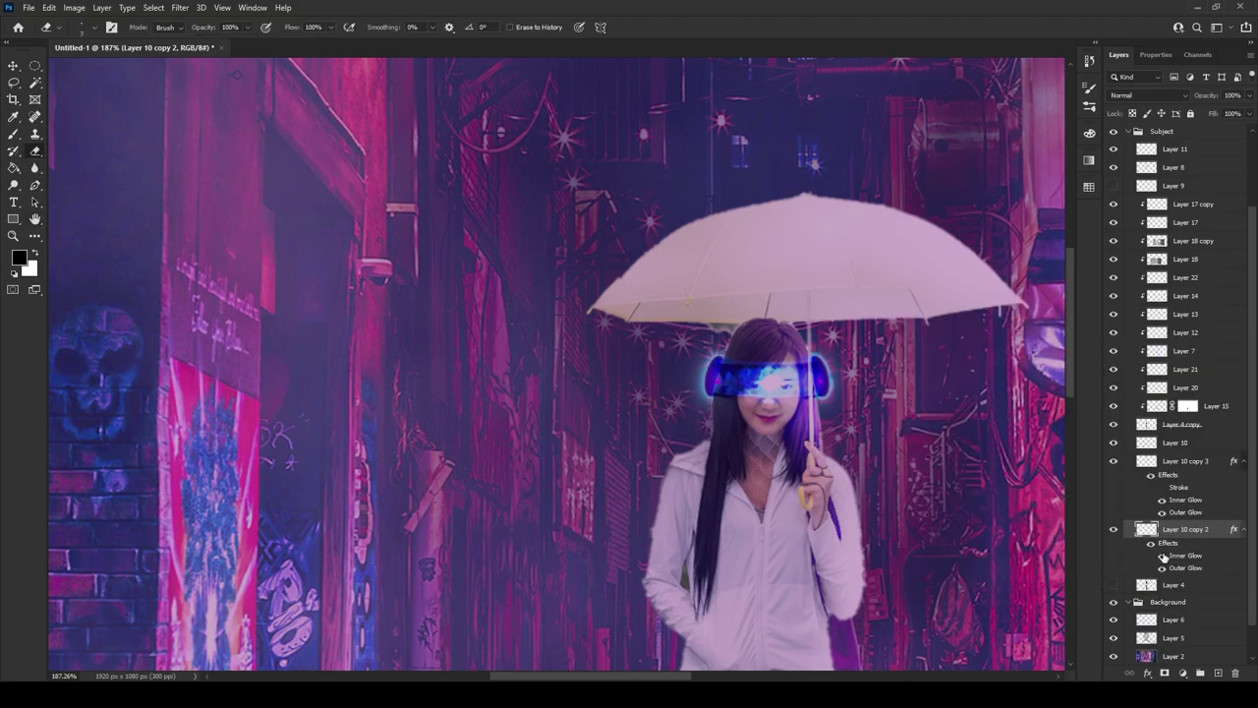
Erase the stray glitter beside the left shin's black line on Layer 18 copy.
scroll(860, 434, "down", 3)
scroll(860, 434, "down", 2)
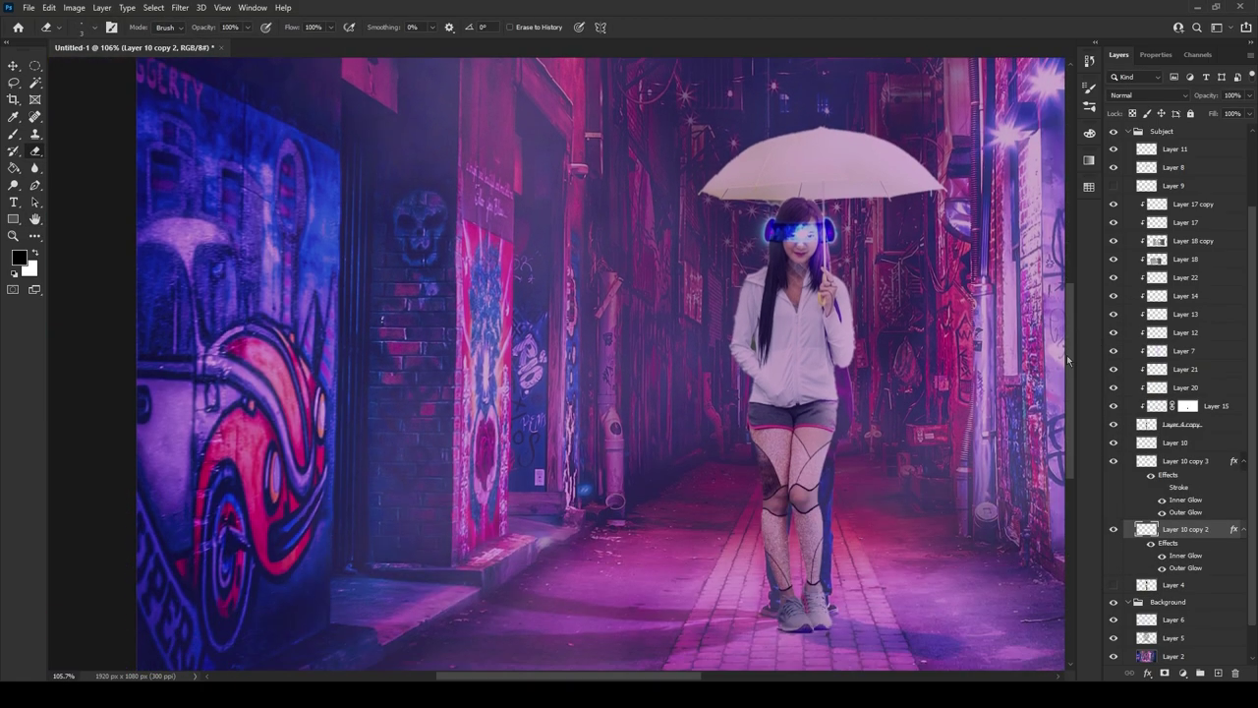
scroll(792, 550, "up", 4)
left_click(1160, 243)
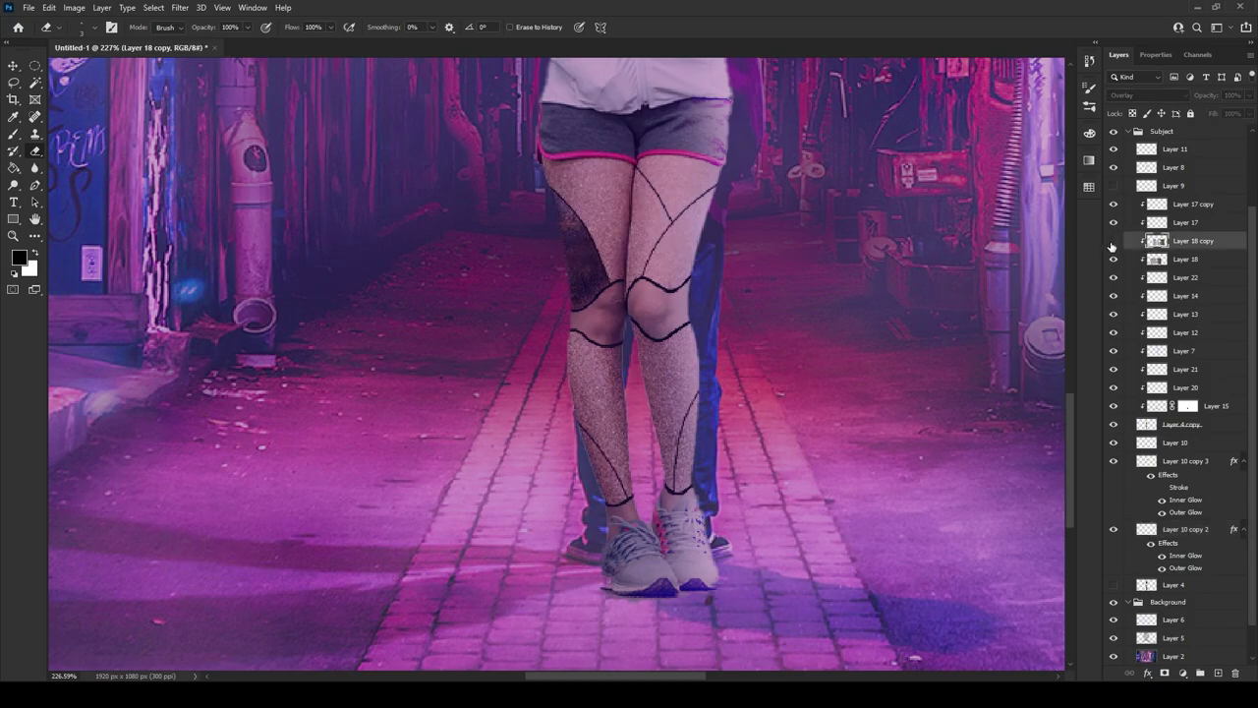
scroll(529, 364, "up", 2)
scroll(529, 365, "up", 2)
mouse_move(527, 372)
left_mouse_down()
mouse_move(574, 423)
mouse_move(629, 521)
mouse_move(592, 483)
left_mouse_up()
Undo and redo the shin erase repeatedly to compare before and after.
scroll(616, 499, "down", 3)
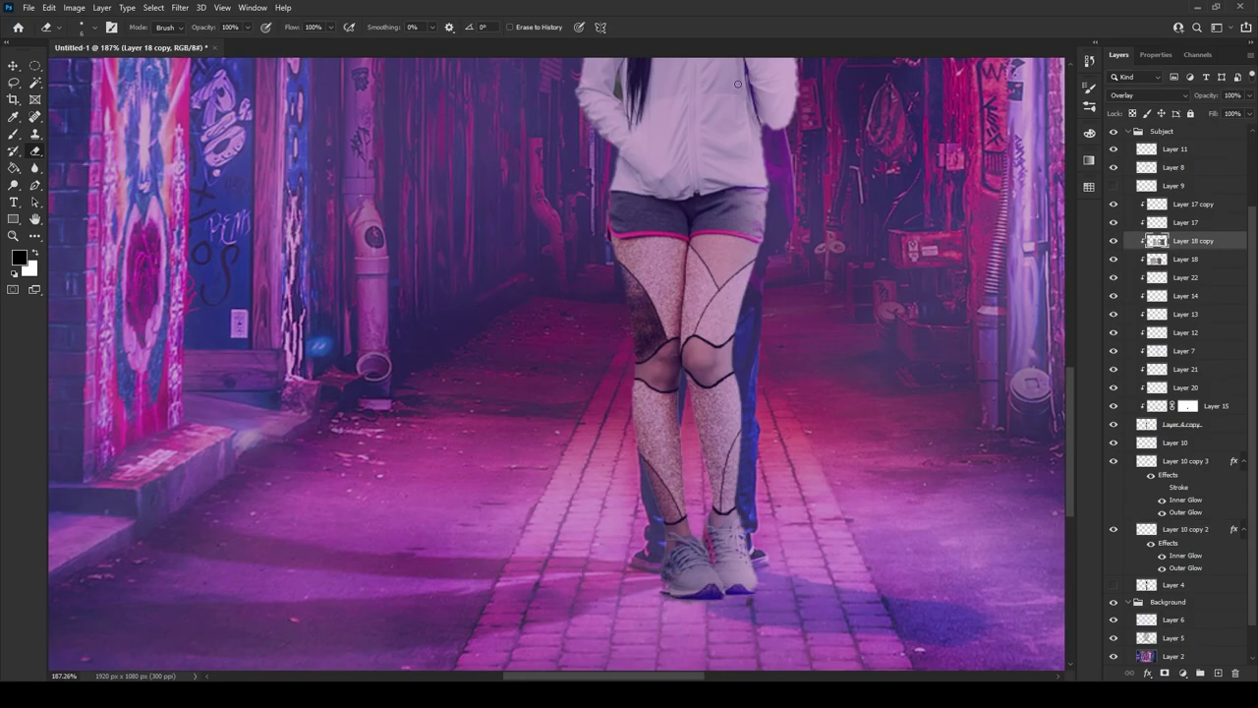
scroll(737, 295, "down", 3)
scroll(735, 323, "up", 6)
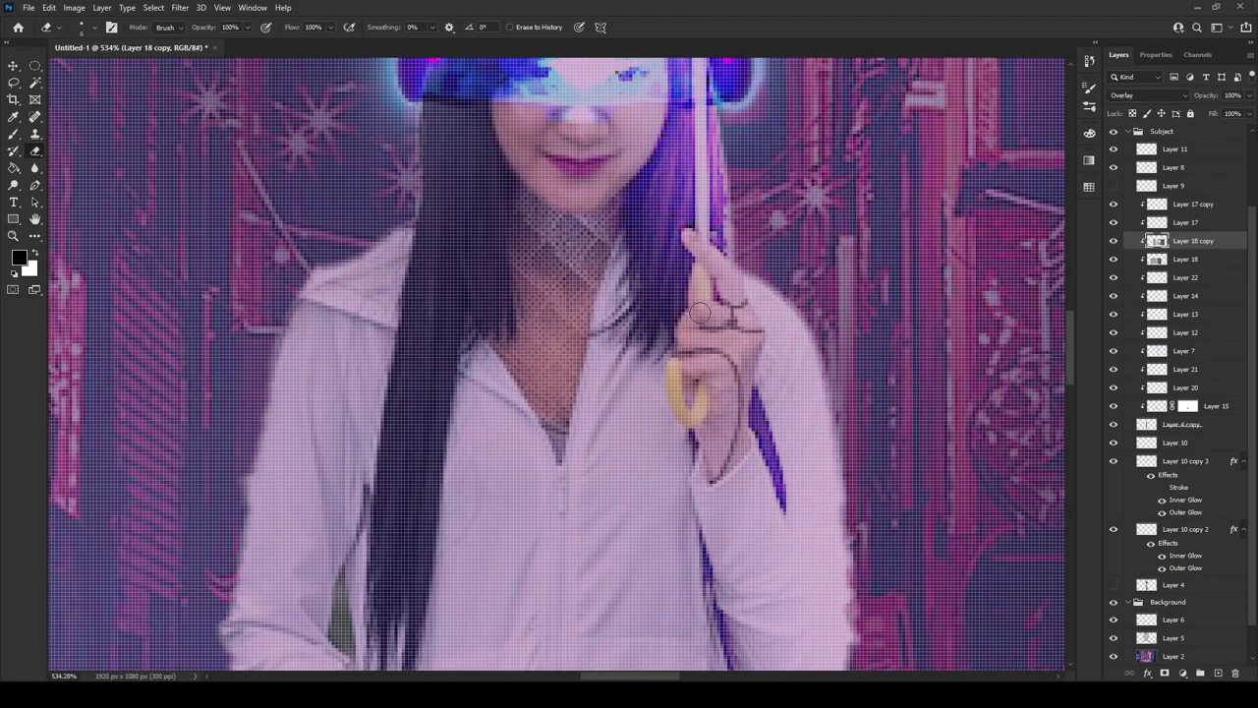
key("ctrl+z")
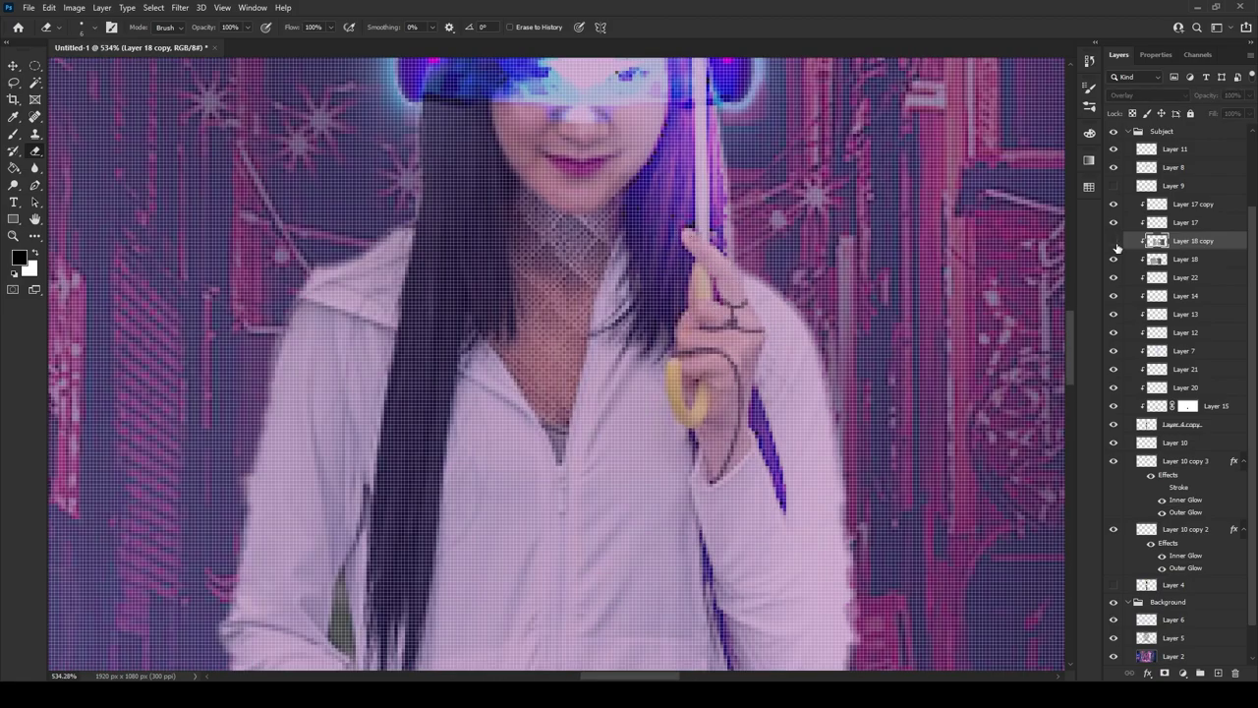
key("ctrl+shift+z")
key("ctrl+z")
key("ctrl+shift+z")
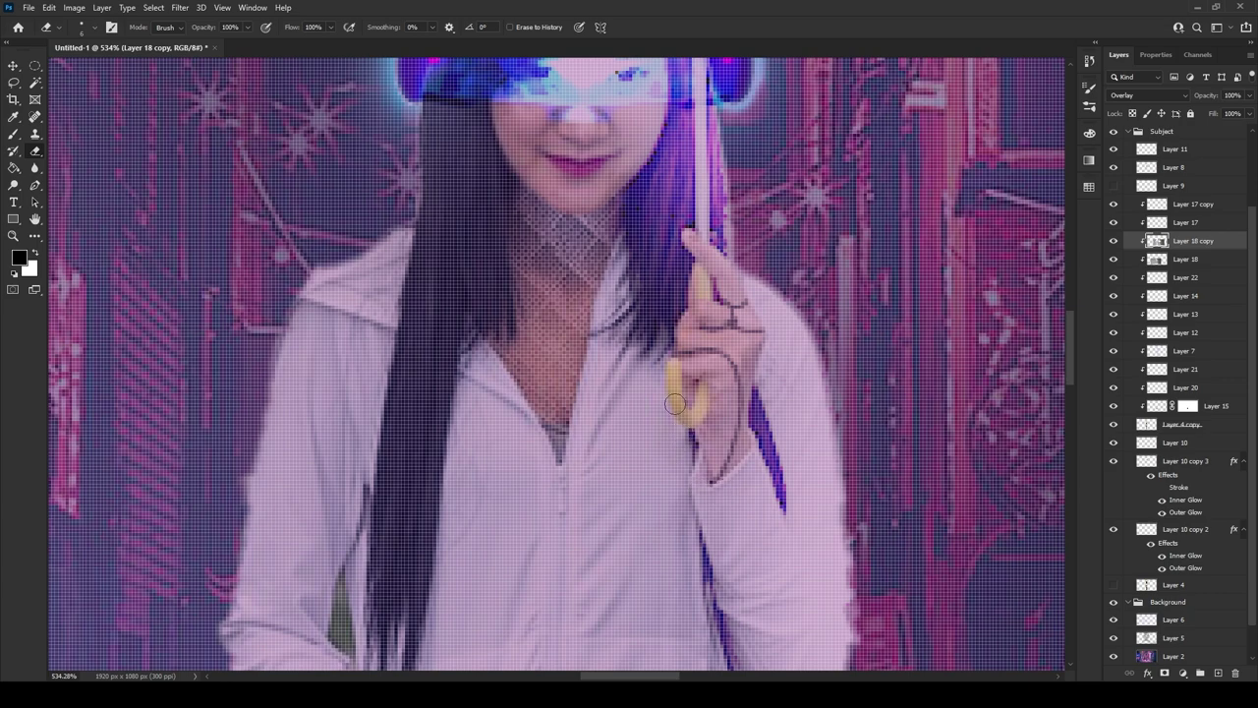
Hide and re-show Layer 18 copy and Layer 18 to check the shin cleanup.
left_click(1113, 241)
left_click(1113, 241)
key("alt+bracketleft")
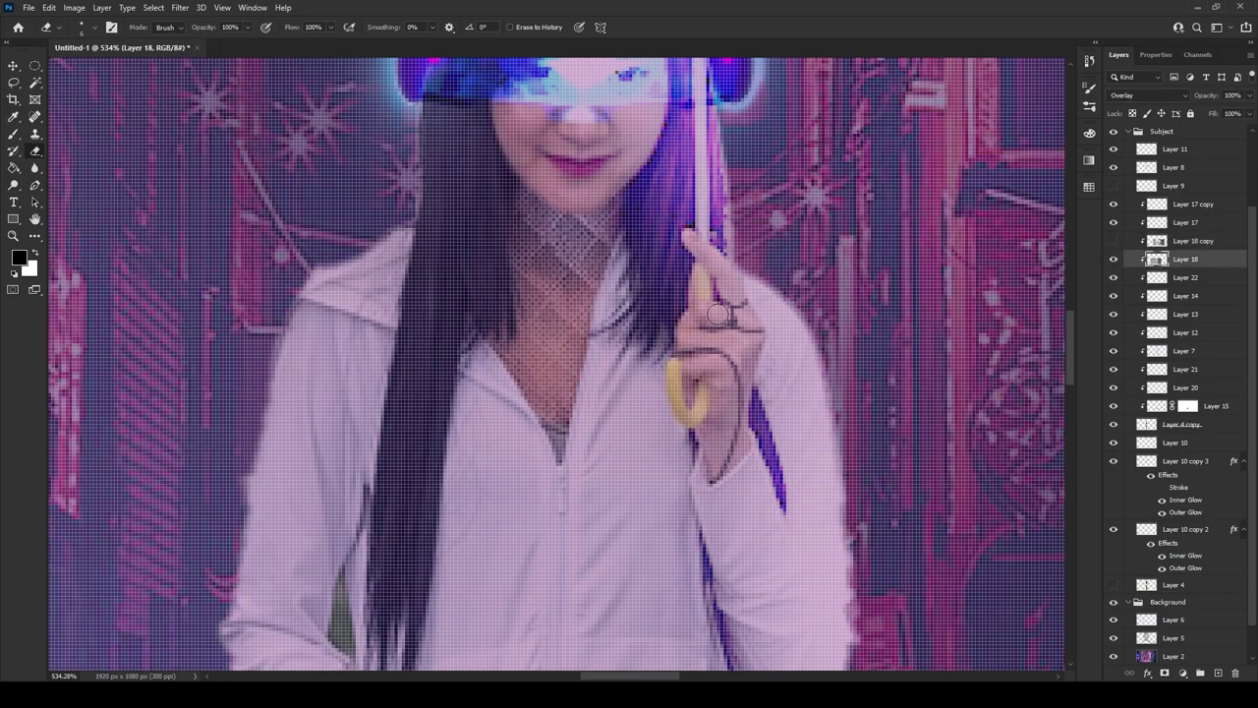
scroll(725, 291, "down", 5)
left_click(1114, 258)
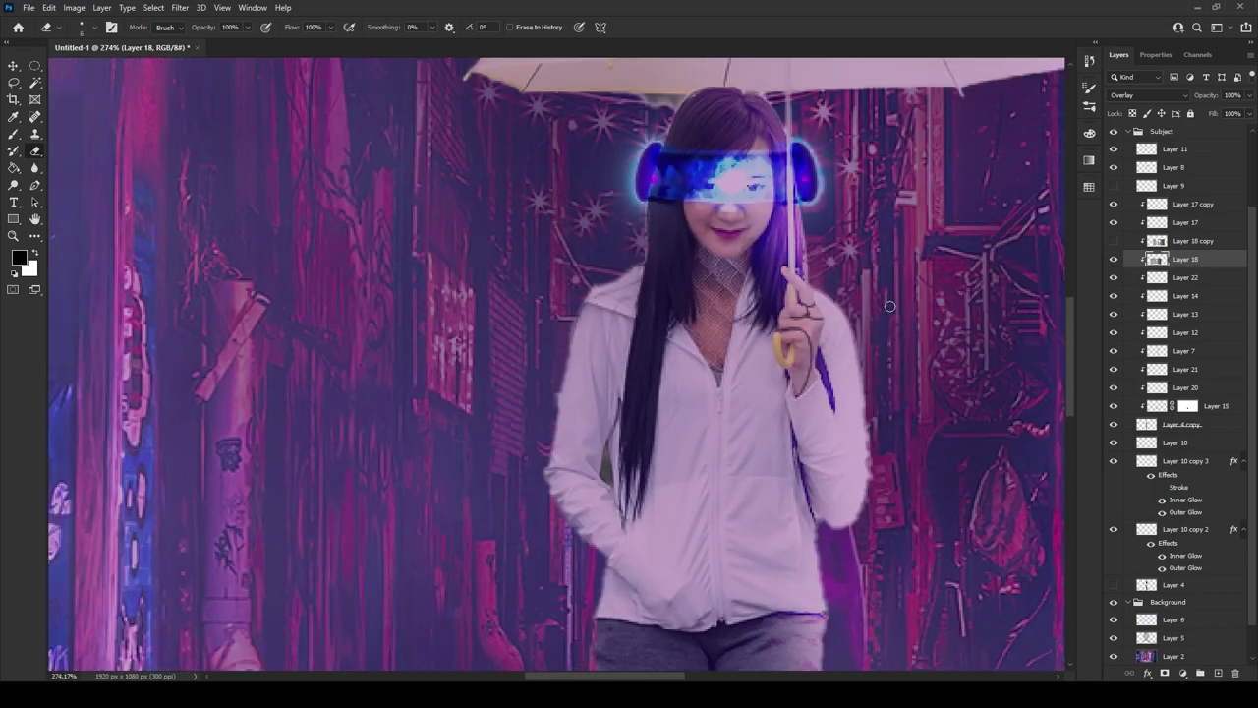
left_click(1114, 258)
scroll(680, 278, "up", 3)
scroll(681, 278, "up", 2)
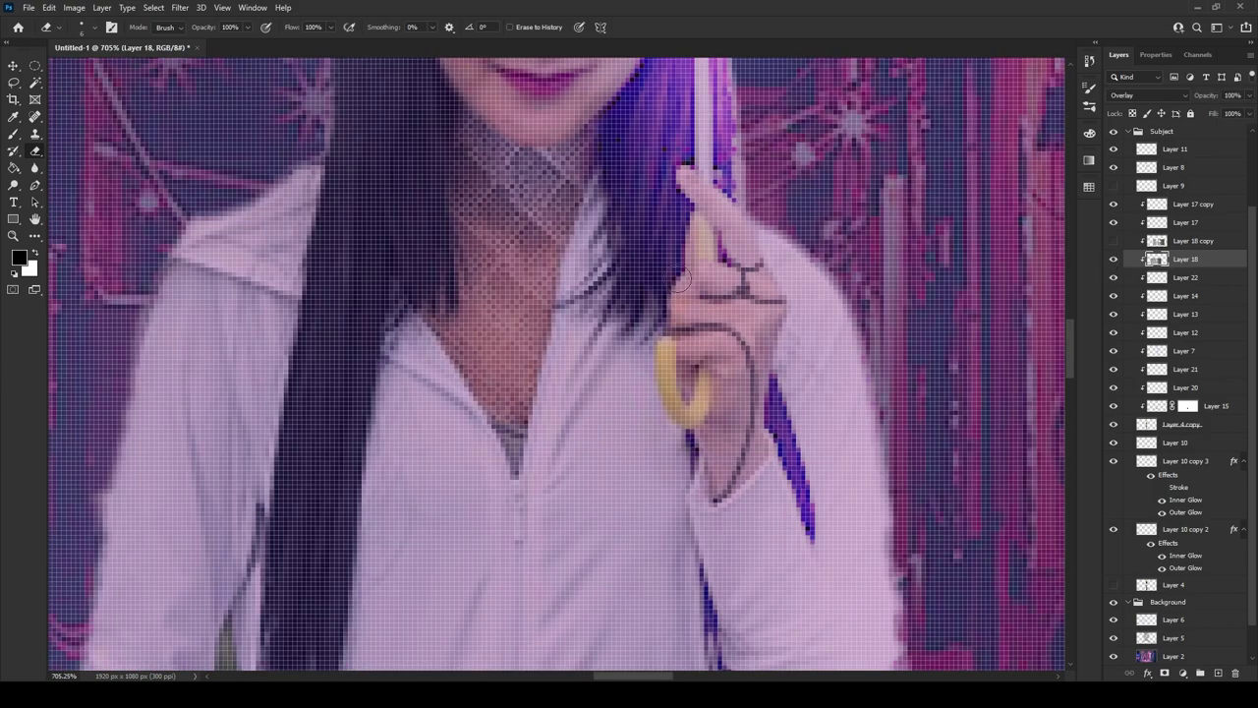
scroll(739, 246, "down", 4)
left_click(1113, 241)
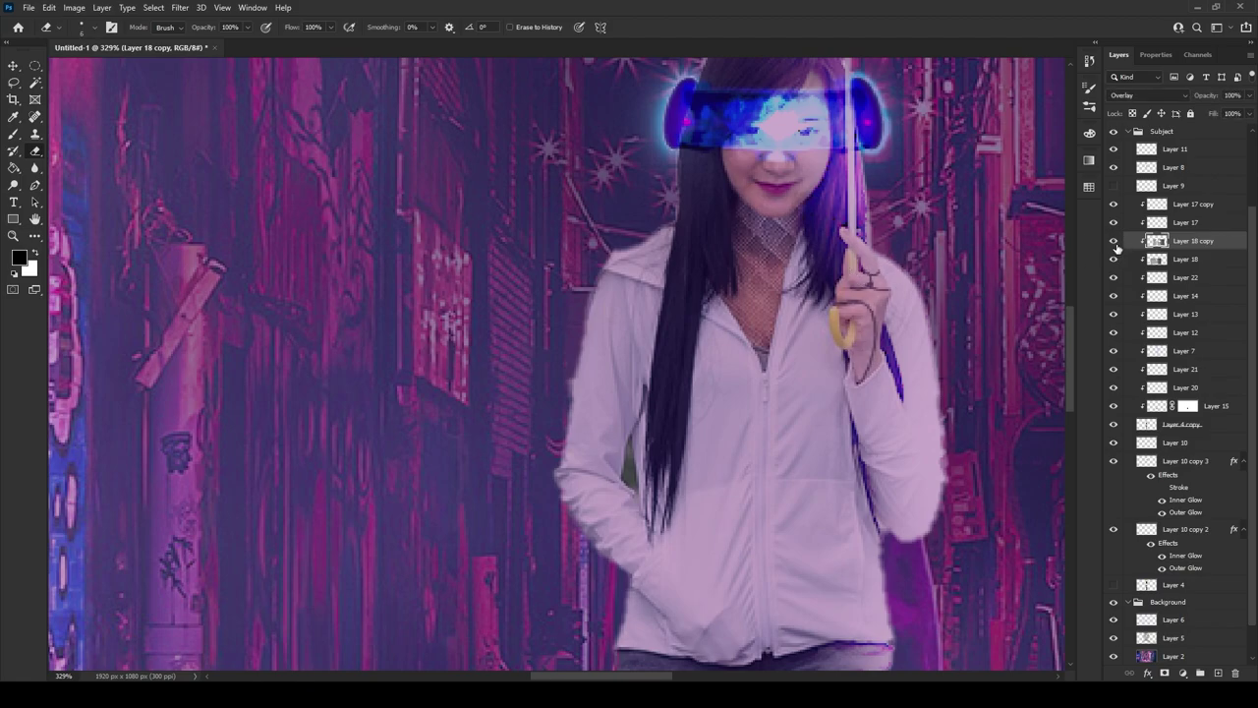
Select Layer 22 to bring its visor to 85% opacity, then select Layer 17 copy.
scroll(992, 311, "down", 2)
scroll(992, 311, "down", 1)
left_click(1186, 277)
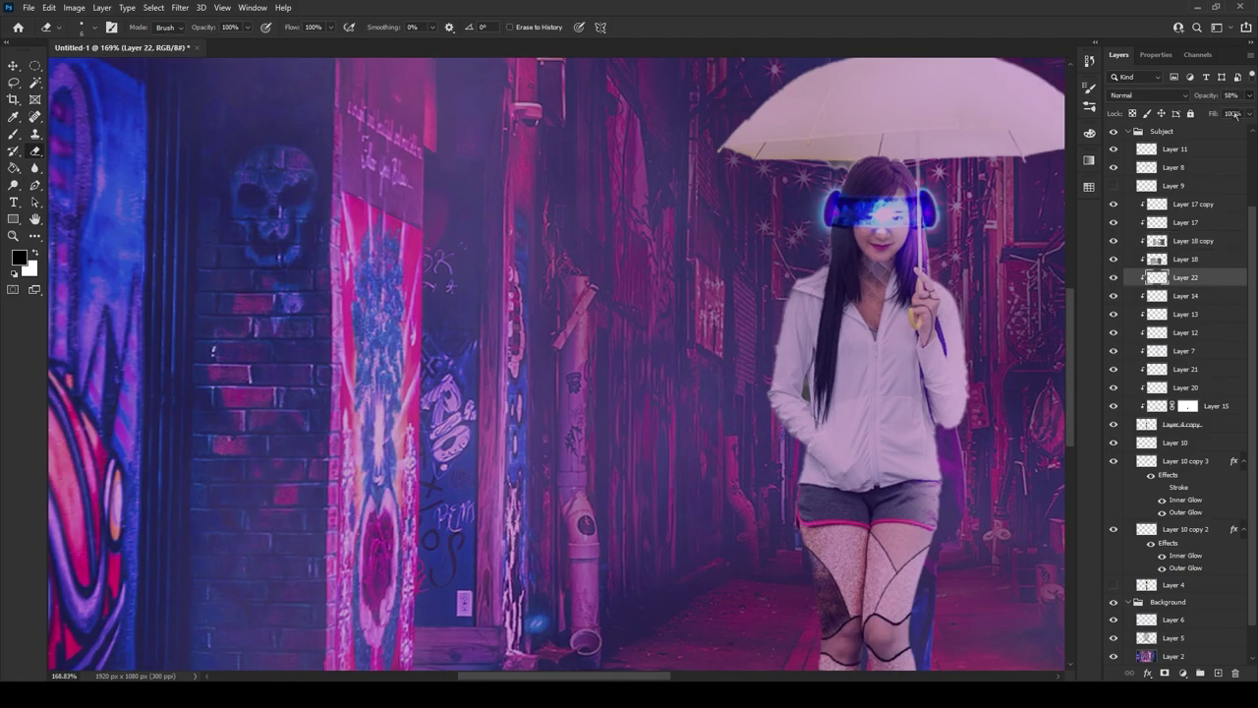
scroll(1076, 398, "right", 5)
scroll(1075, 398, "down", 5)
scroll(1075, 398, "up", 5)
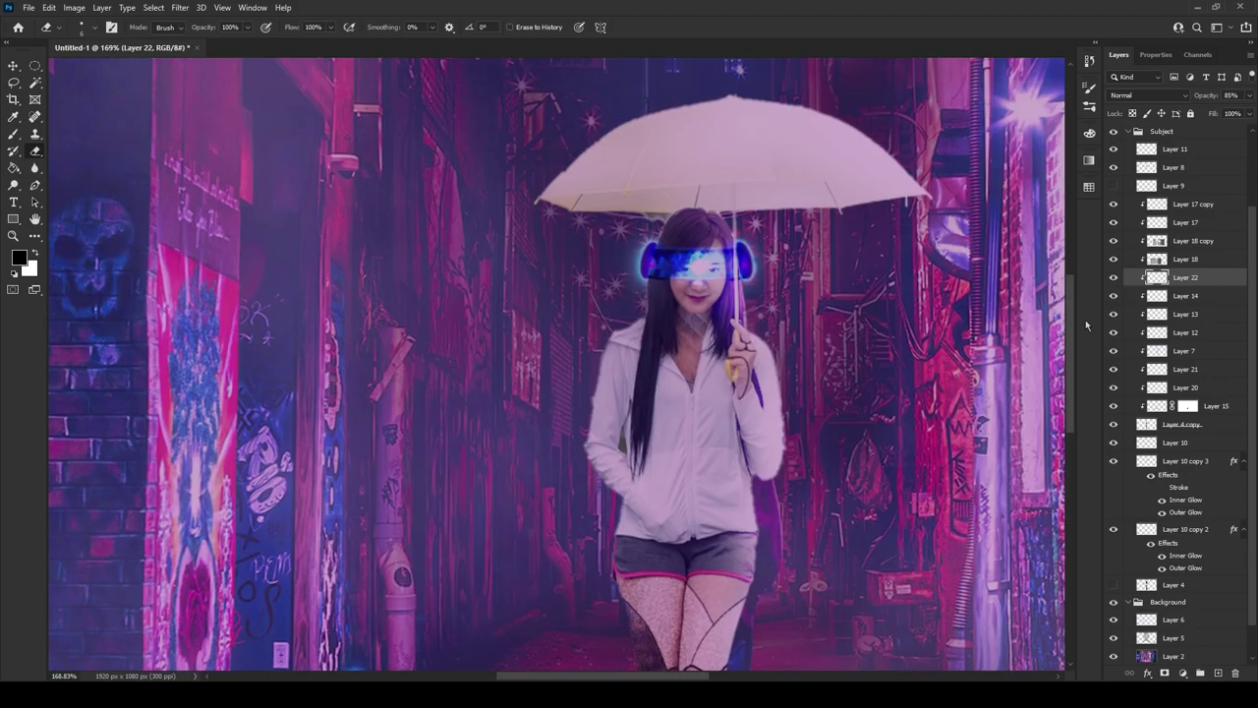
left_click(1152, 204)
On a new layer, brush a light-blue glow across the visor centre with additive blending.
left_click(1218, 673)
left_click(19, 258)
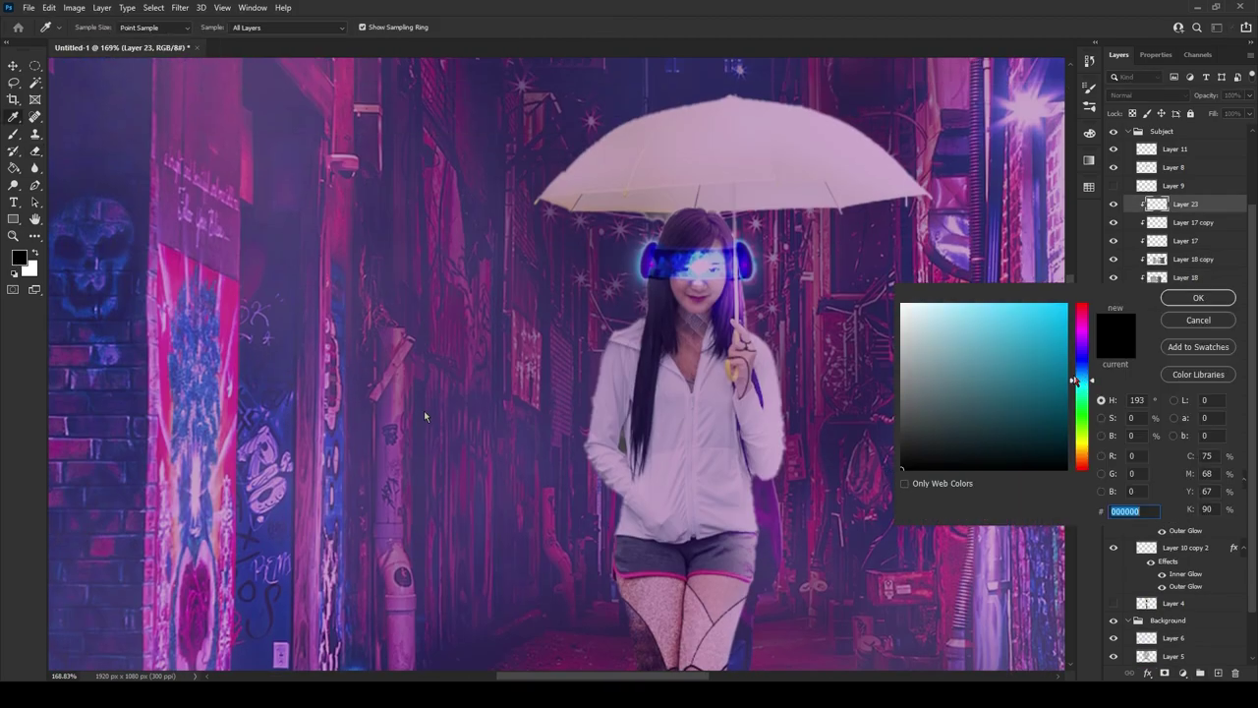
left_click(1199, 297)
key("b")
left_click_drag(666, 283, 715, 261)
key("shift+plus")
key("shift+plus")
key("shift+plus")
Compare the glow layer on and off, then erase its left side thinner.
left_click(1114, 204)
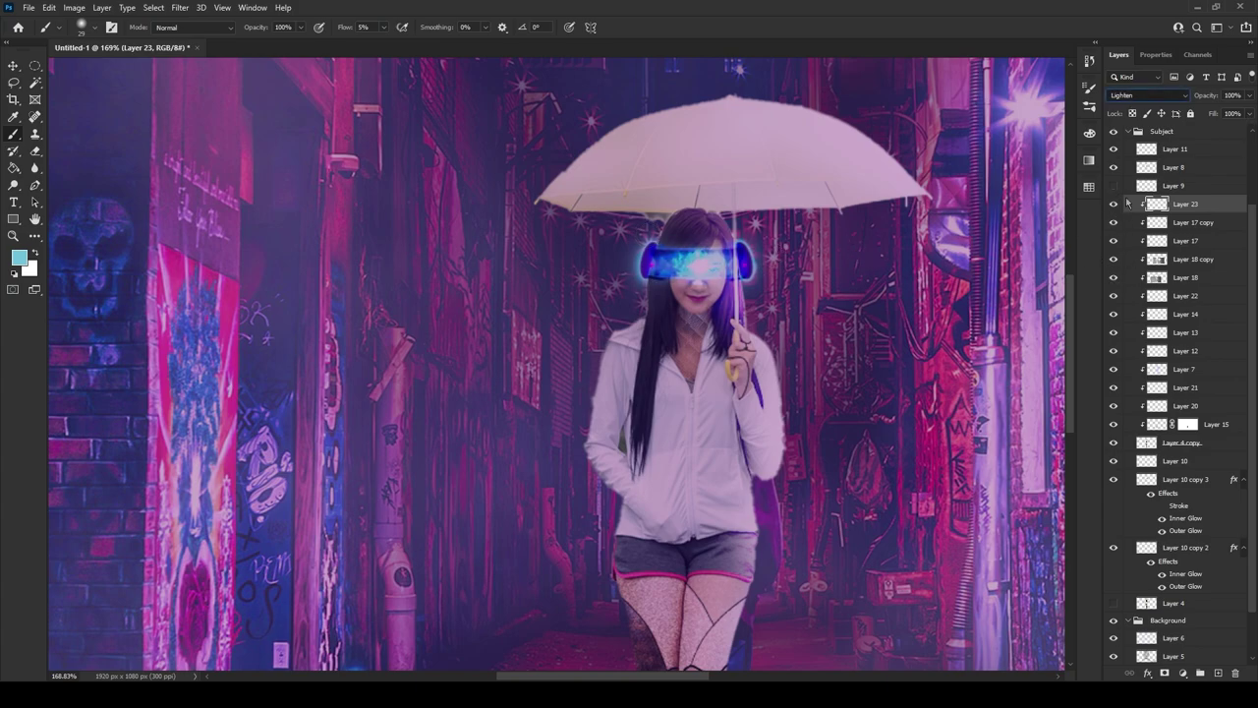
scroll(645, 268, "up", 2)
key("e")
key("ctrl+comma")
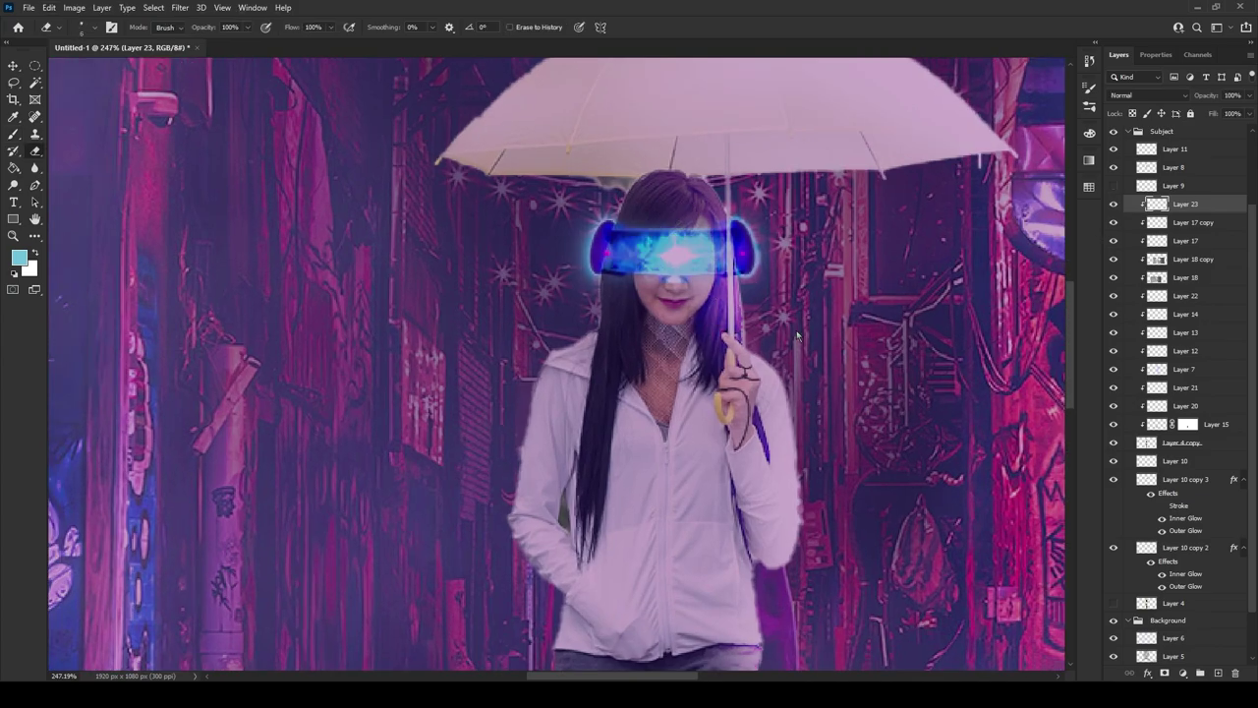
key("b")
scroll(665, 261, "up", 2)
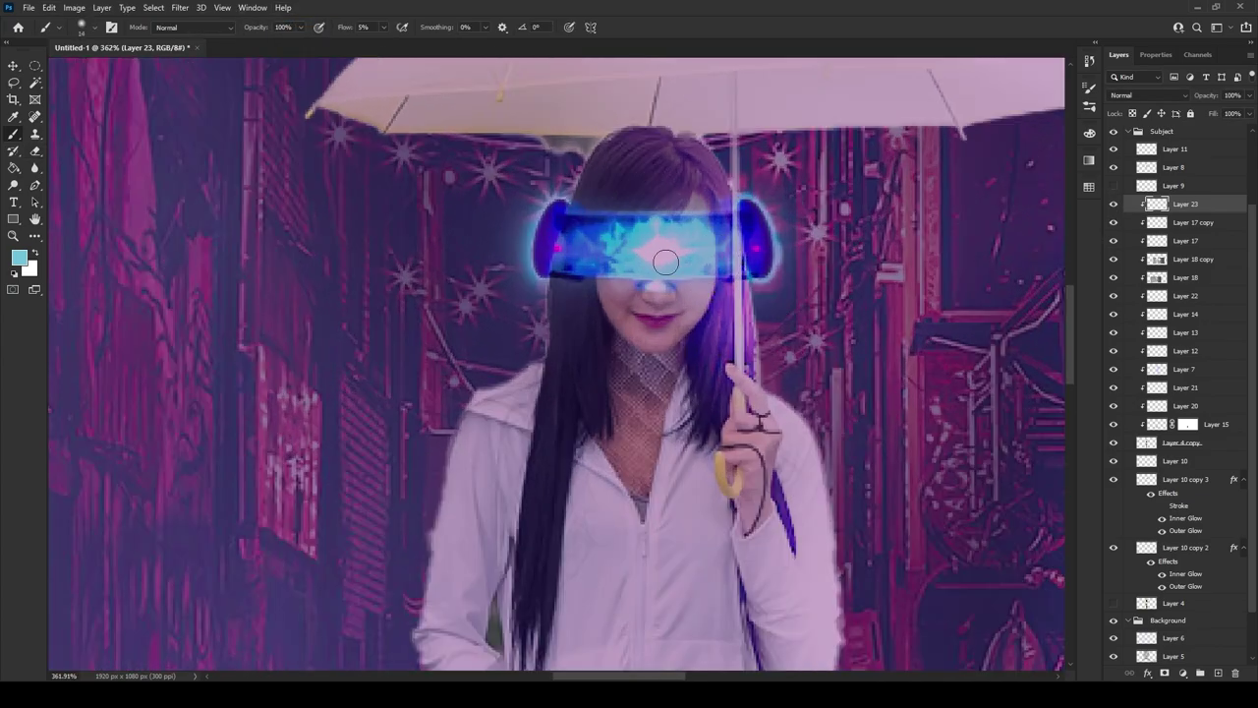
key("e")
left_click_drag(602, 246, 576, 258)
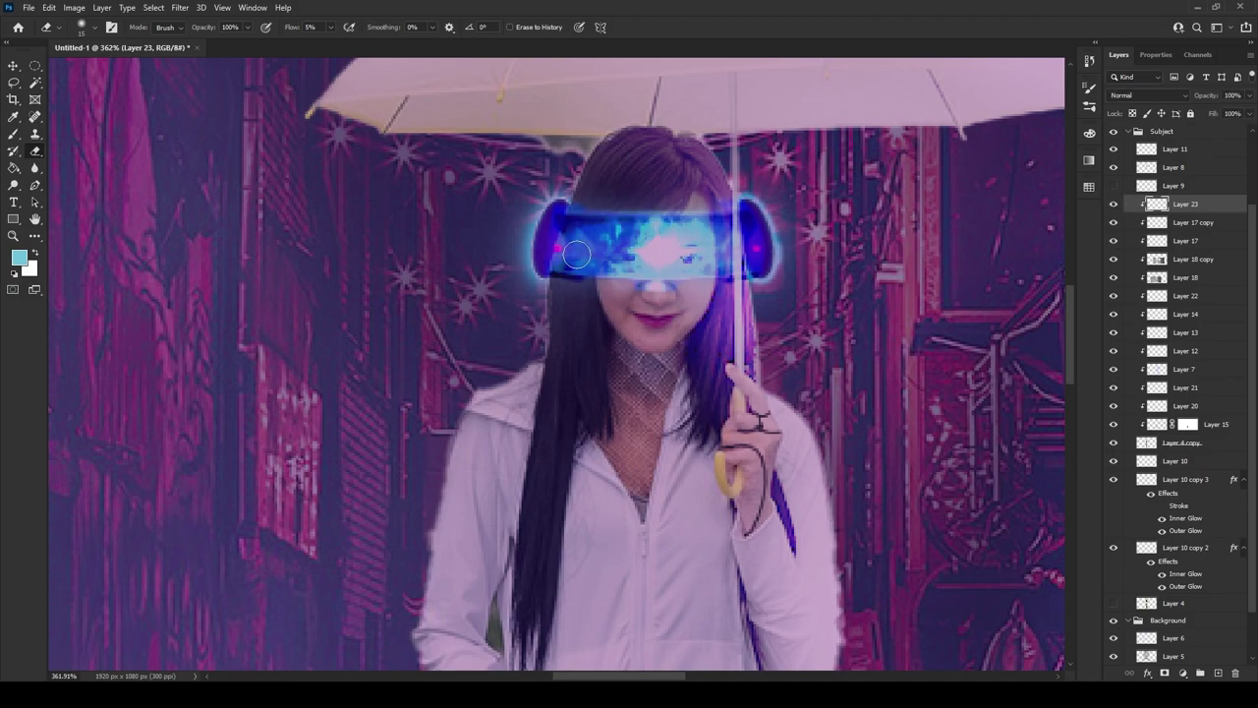
Select Layer 8 and add a Levels adjustment to it.
scroll(1236, 563, "up", 2)
key("alt+bracketright")
key("alt+bracketright")
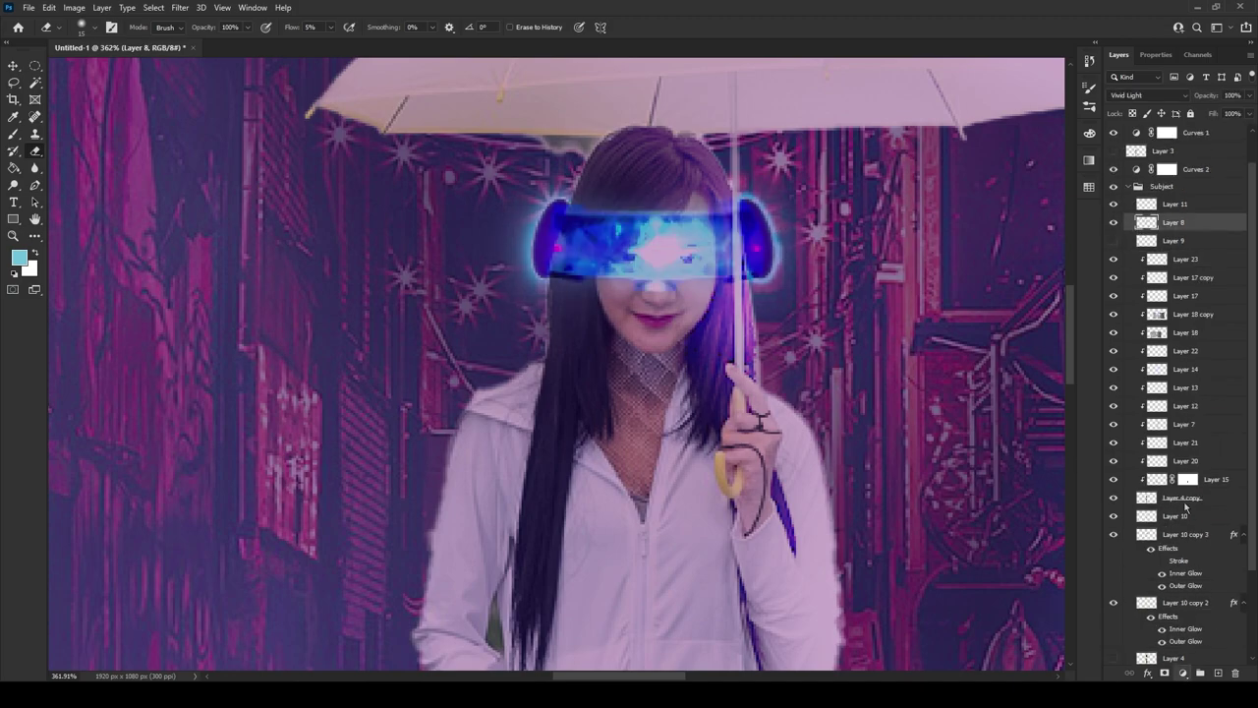
key("ctrl+l")
Darken Layer 8 with Levels: lower the output white level and set midtones to 0.89.
left_click_drag(1240, 232, 1206, 232)
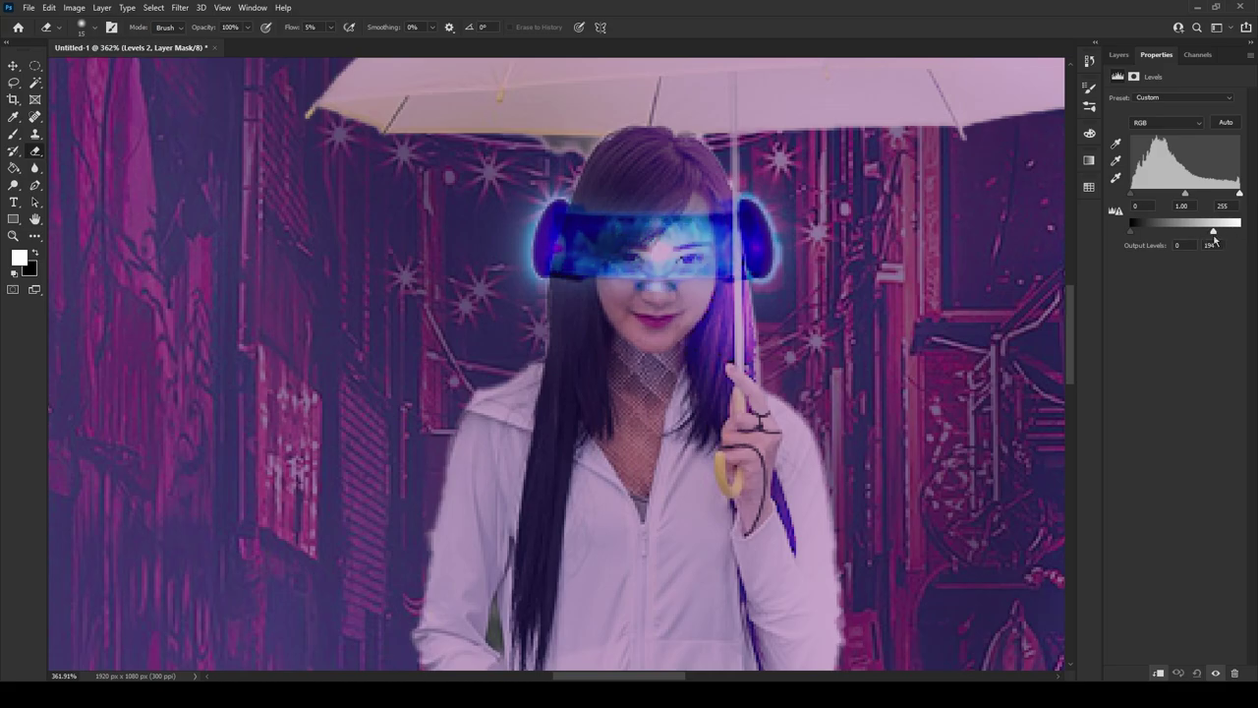
key("ctrl+0")
scroll(583, 305, "up", 5)
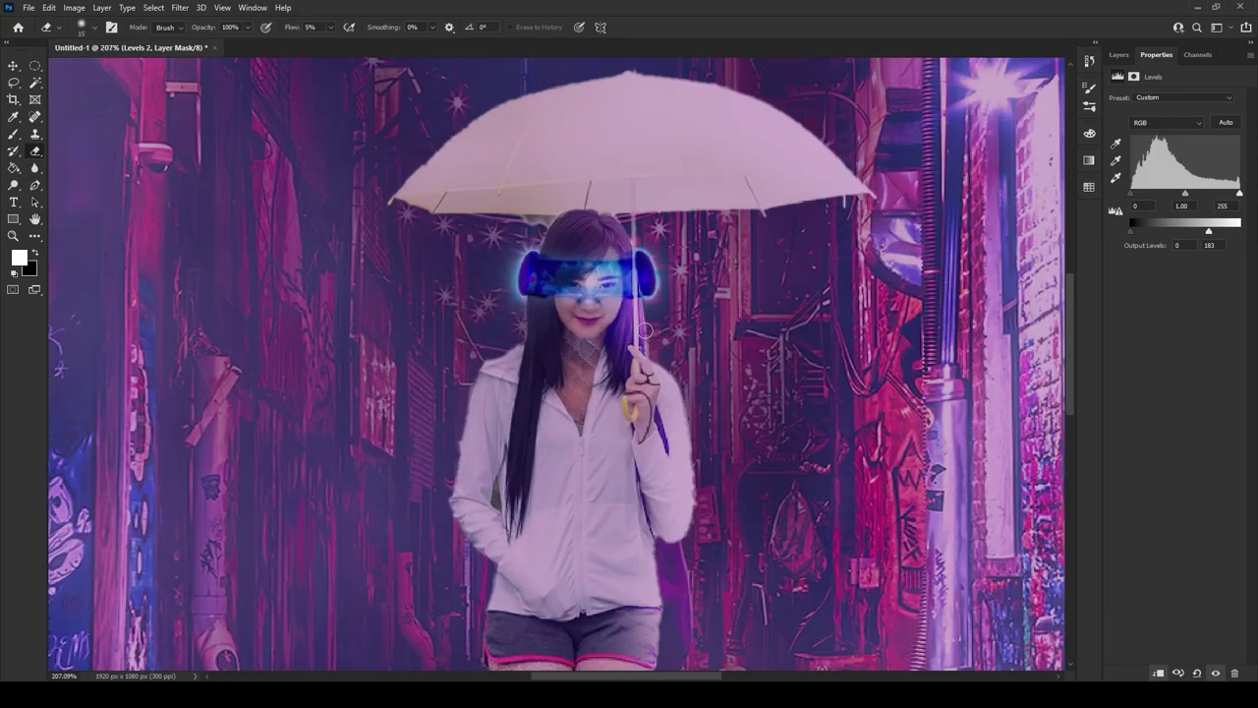
left_click_drag(1184, 193, 1190, 195)
left_click(1119, 55)
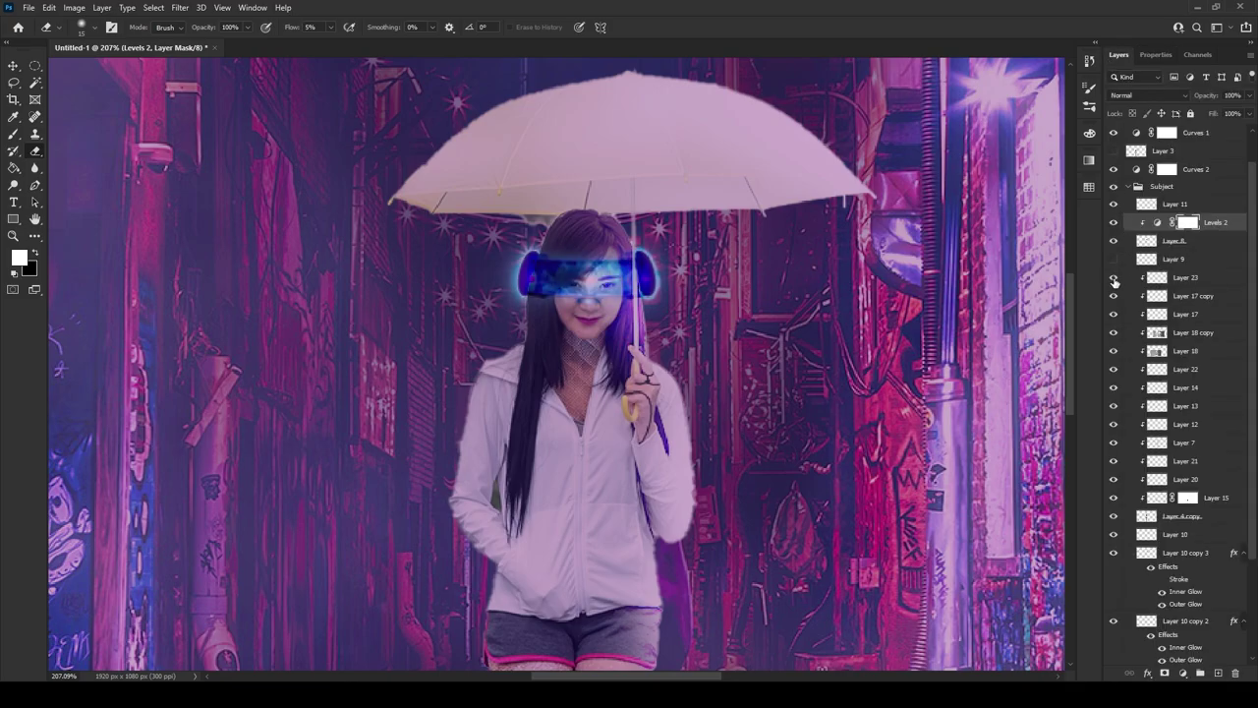
Add Layer 24 above Layer 23 and paint the visor a deeper solid blue.
left_click(1185, 277)
key("b")
scroll(729, 356, "up", 5)
key("ctrl+0")
scroll(610, 275, "up", 5)
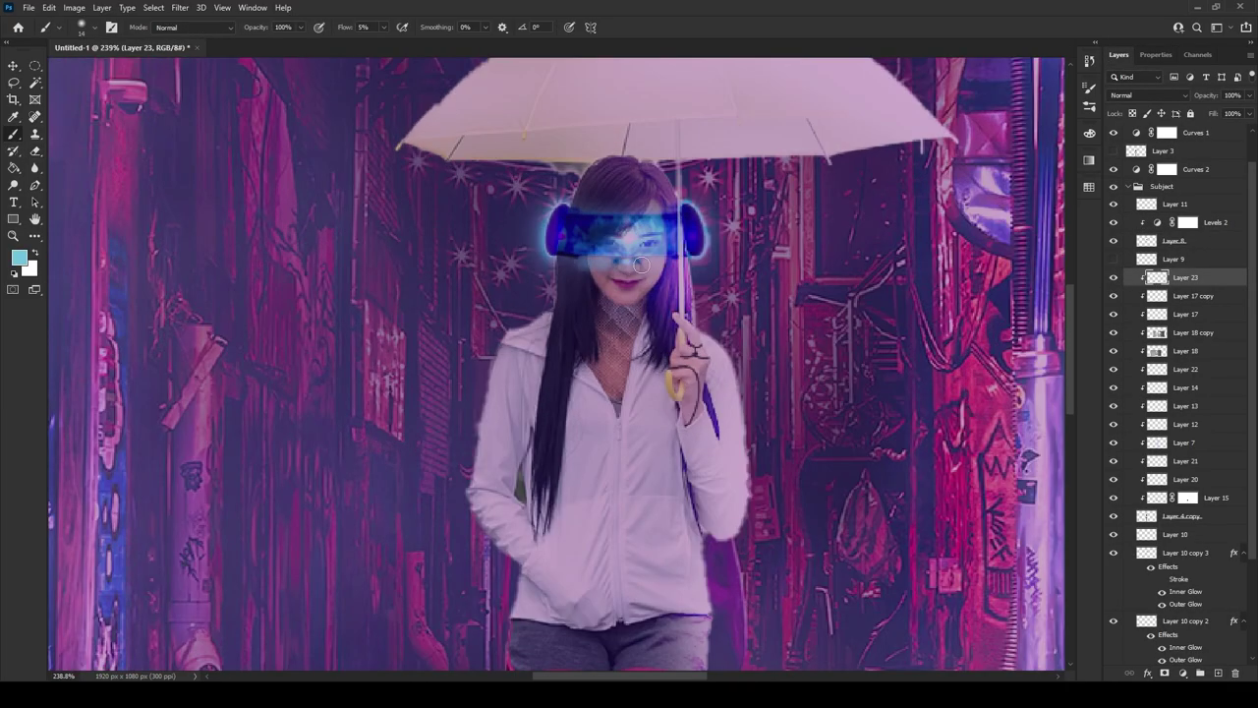
left_click(1217, 673)
left_click_drag(980, 325, 1075, 325)
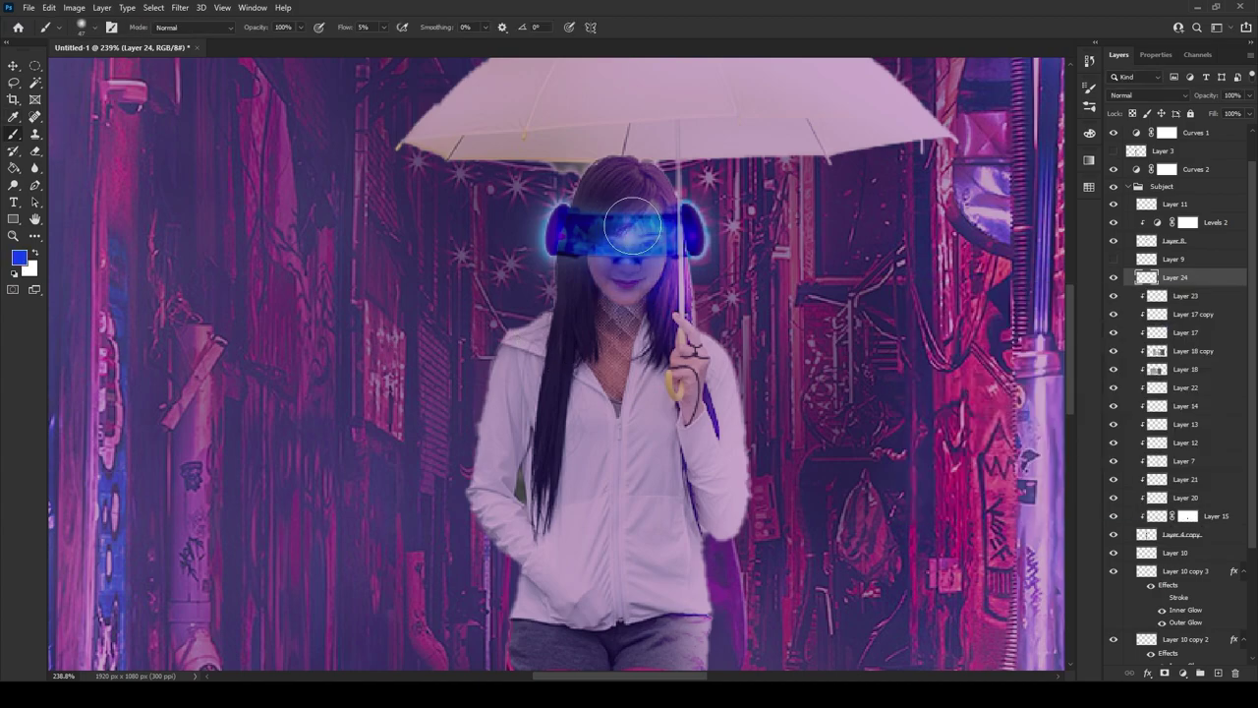
left_click_drag(590, 232, 678, 232)
Erase the blue near the face and, at full eraser flow, brighten the visor centre on Layer 24.
scroll(727, 300, "up", 2)
key("e")
left_click_drag(590, 275, 520, 272)
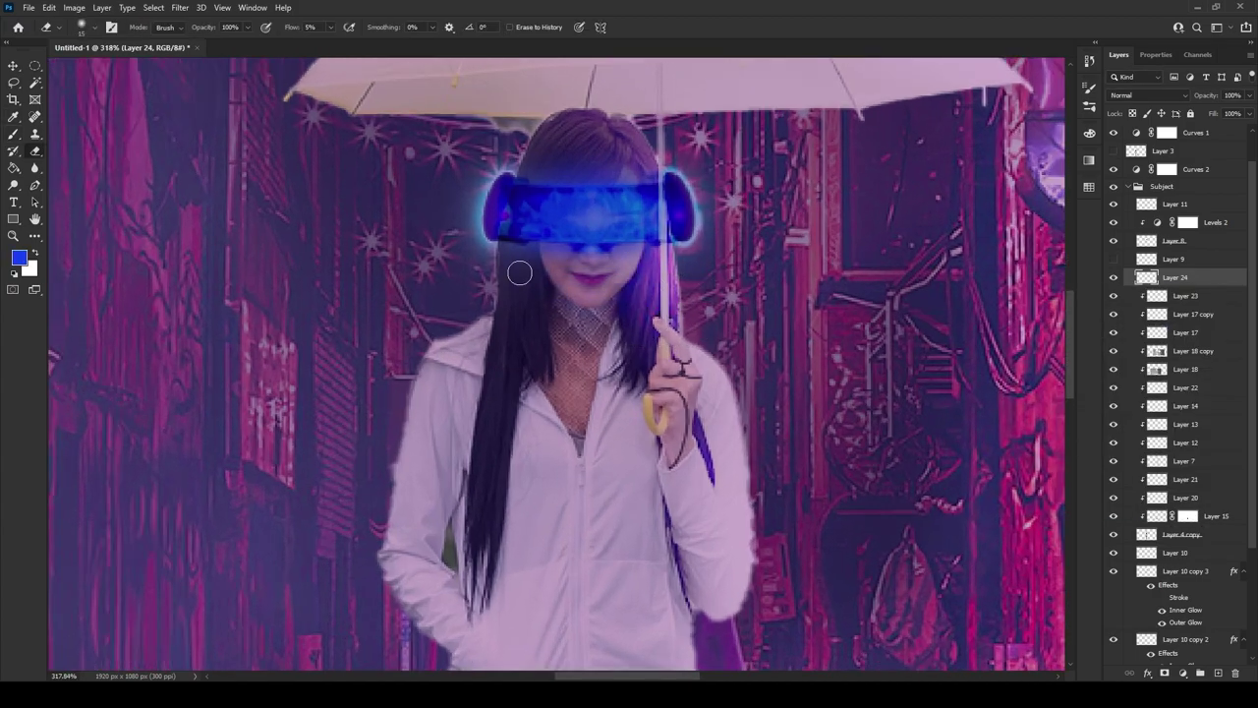
left_click(1144, 246)
scroll(575, 249, "up", 1)
key("shift+0")
scroll(575, 248, "up", 1)
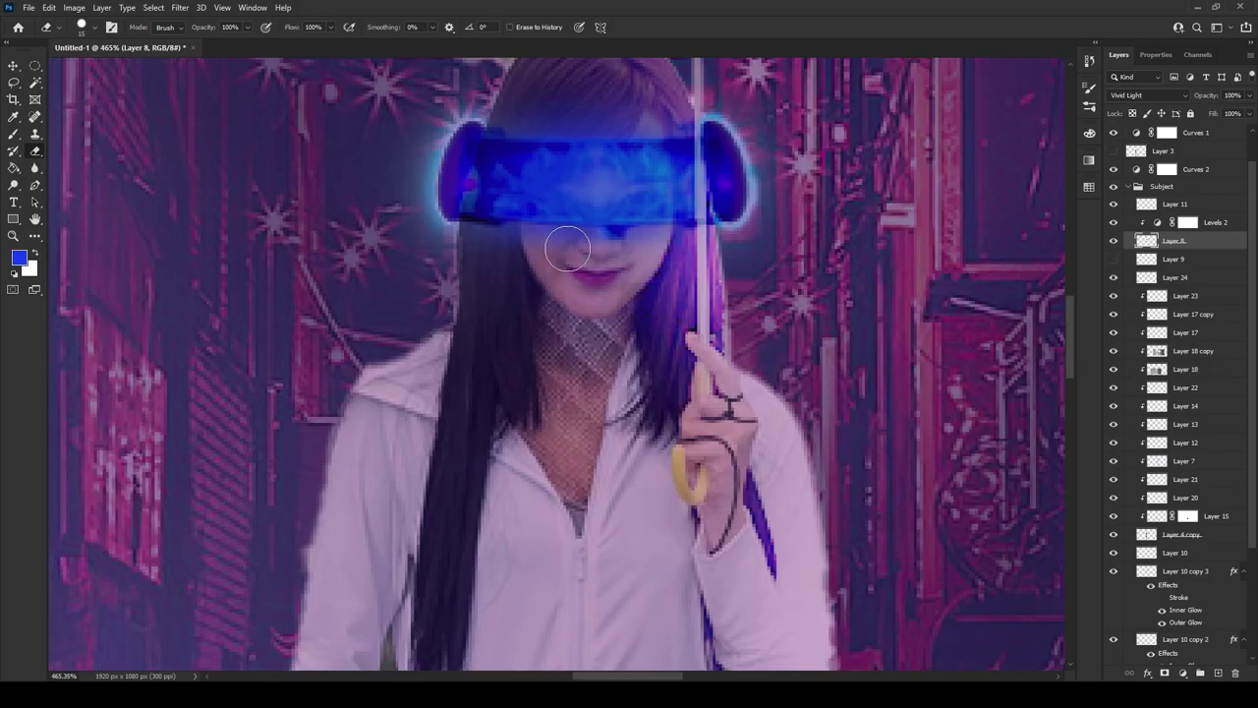
scroll(678, 255, "down", 1)
left_click(1117, 296)
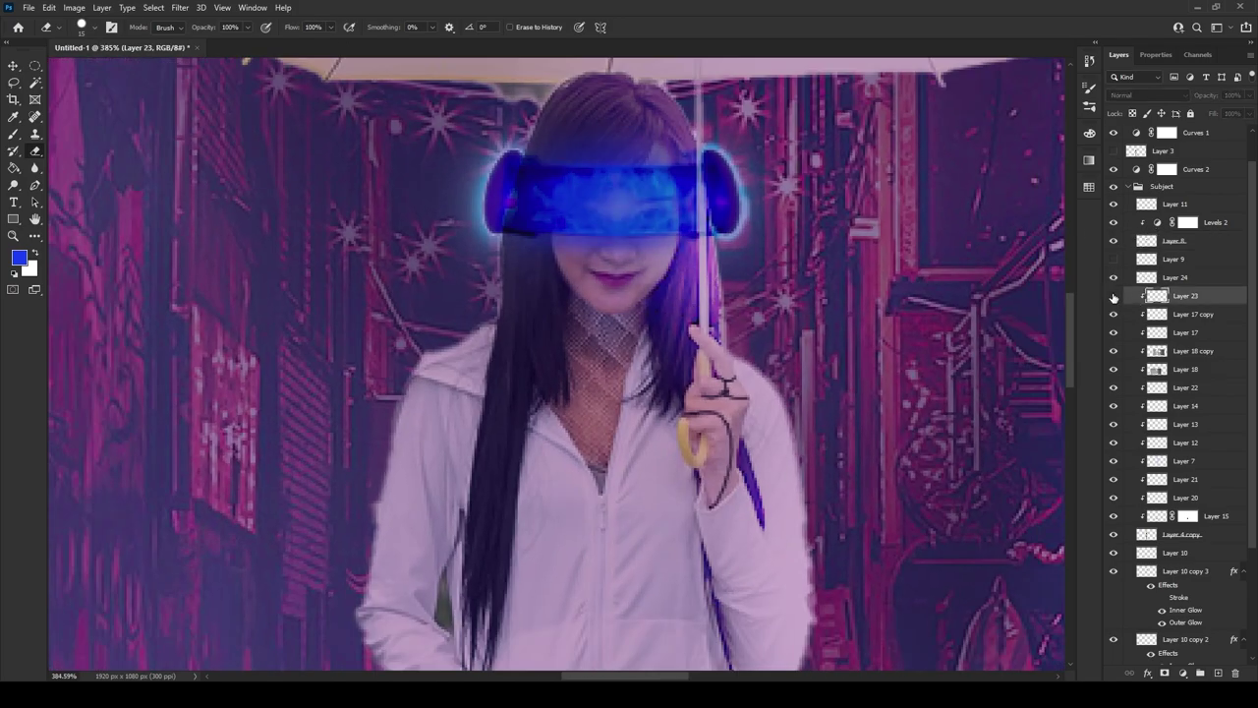
left_click(1131, 278)
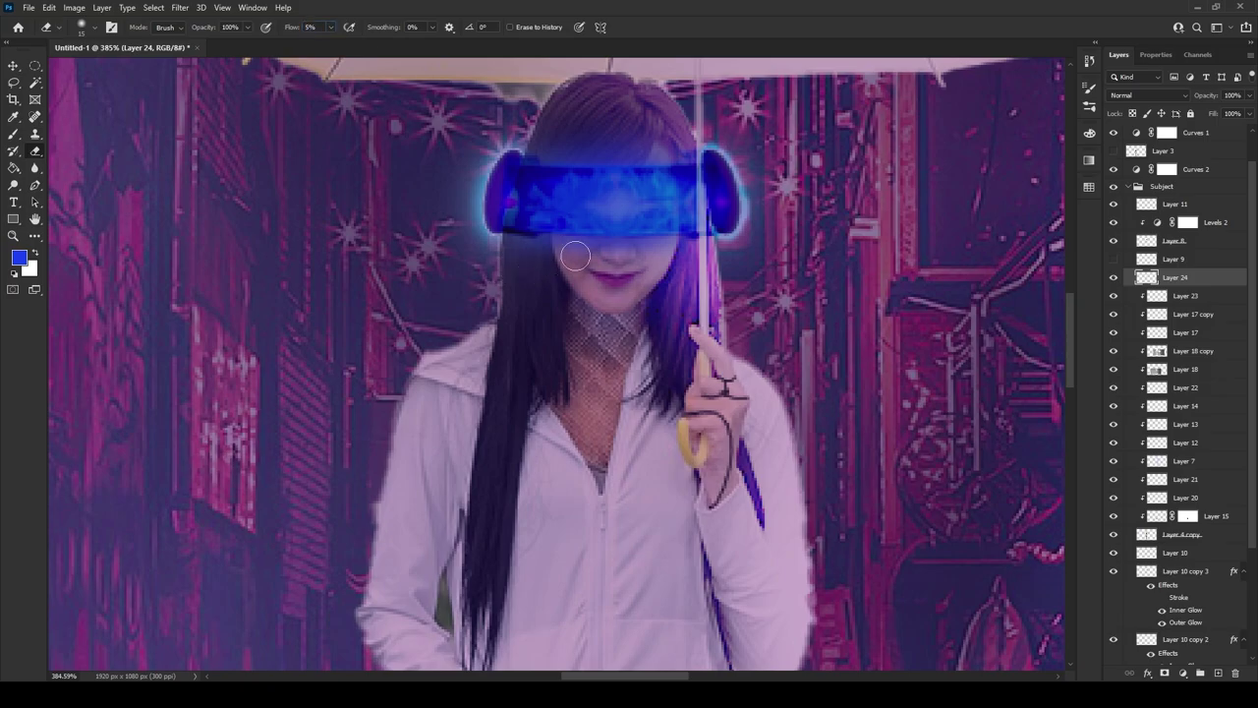
left_click_drag(571, 257, 629, 201)
Toggle Layer 10 copy 2's Outer Glow and edit Layer 10 copy 3's Outer and Inner Glow settings.
scroll(560, 118, "down", 1)
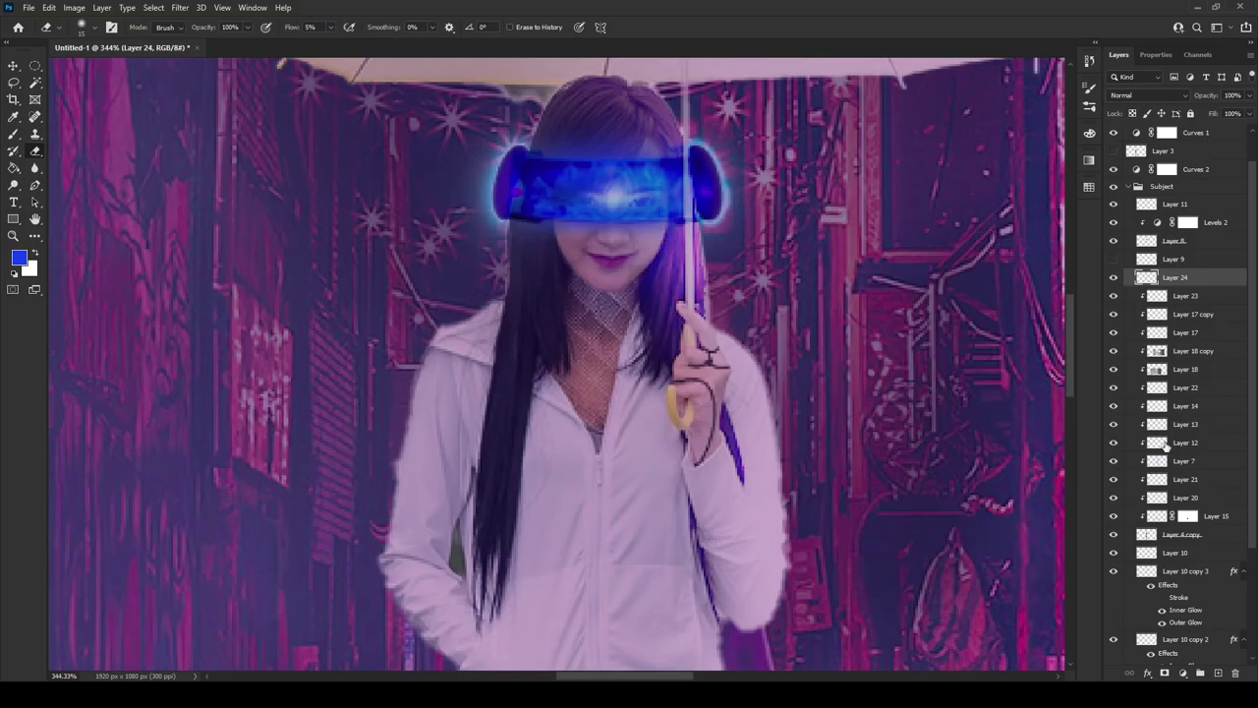
scroll(1166, 446, "down", 4)
left_click(1185, 492)
left_click(1162, 531)
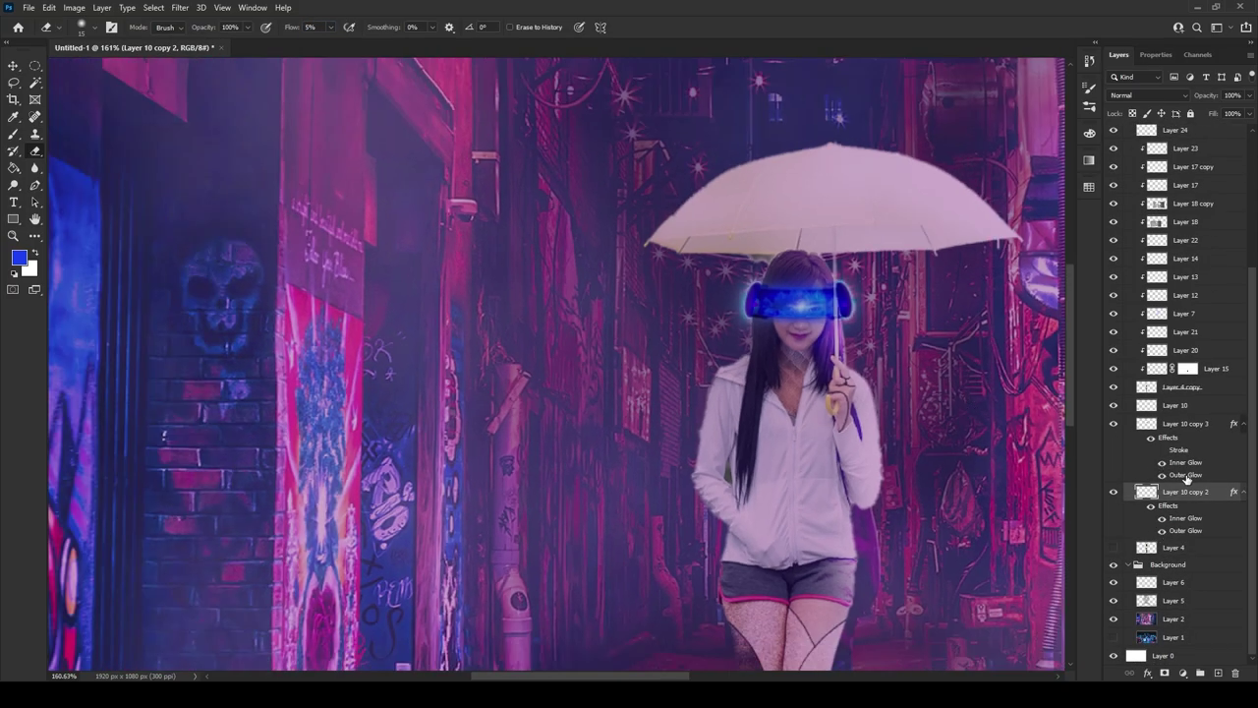
double_click(1186, 476)
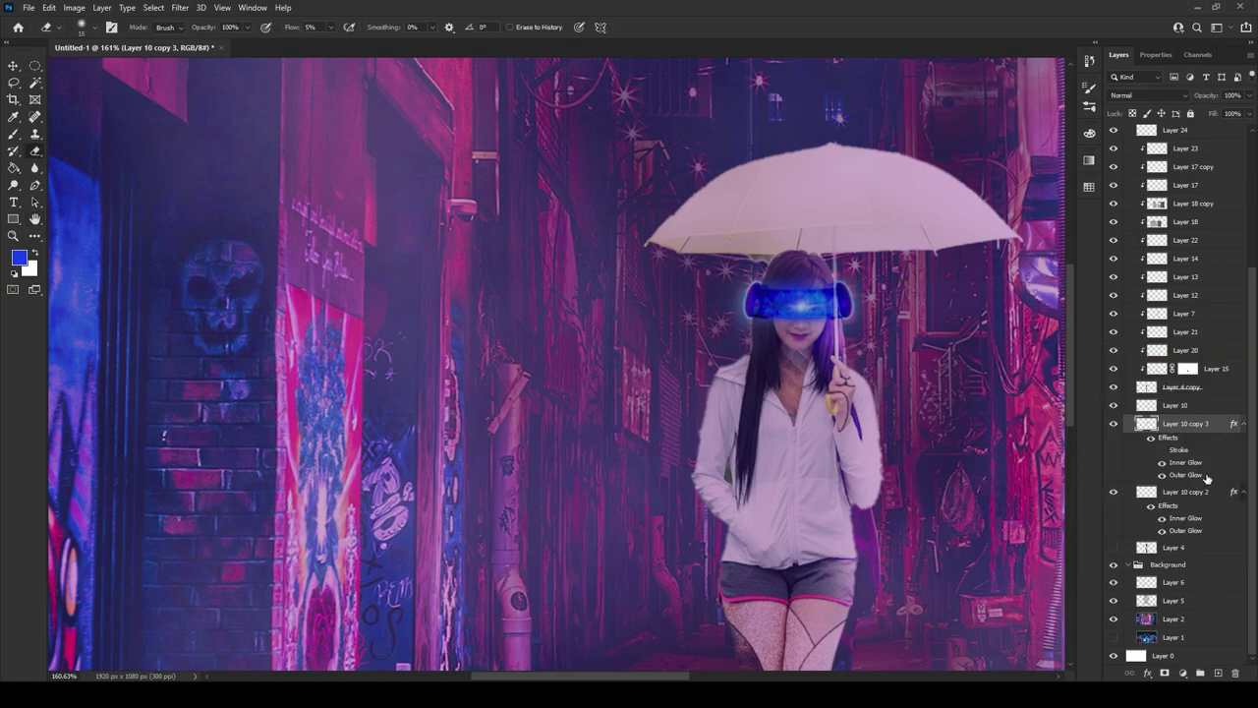
left_click(979, 419)
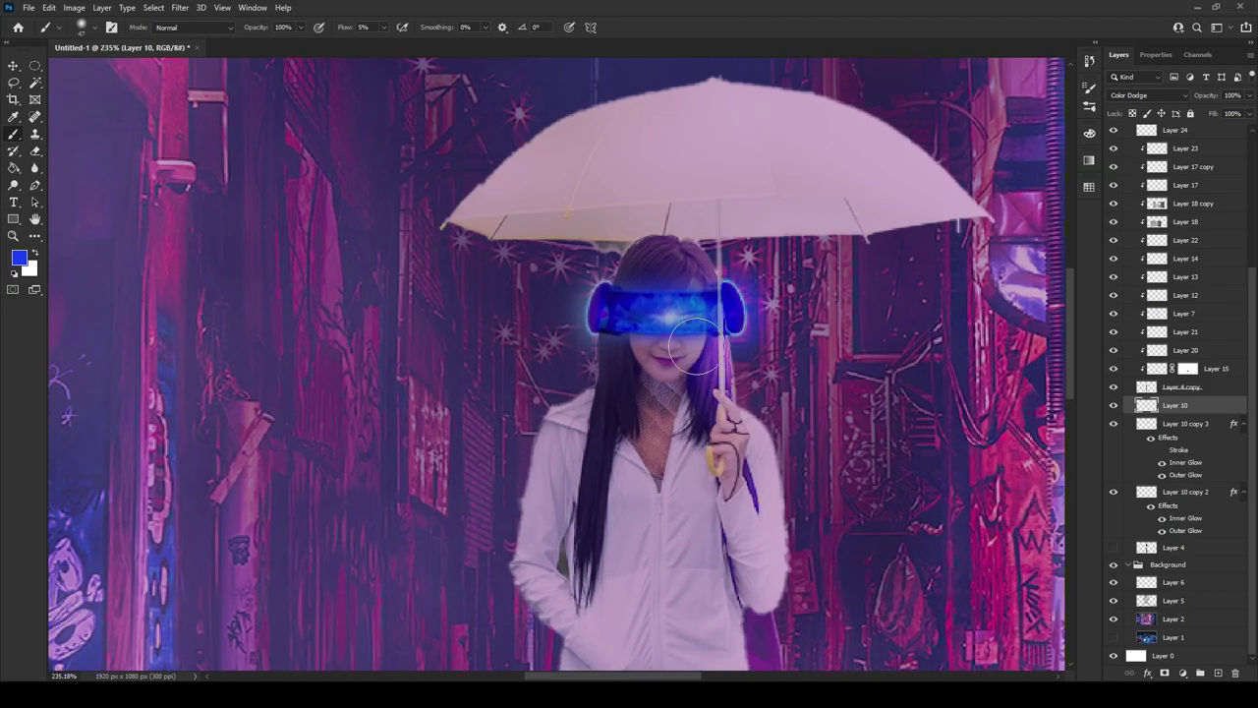
Create a new glow layer above Layer 10 with full-strength eraser and low-flow brush ready.
scroll(840, 352, "down", 1)
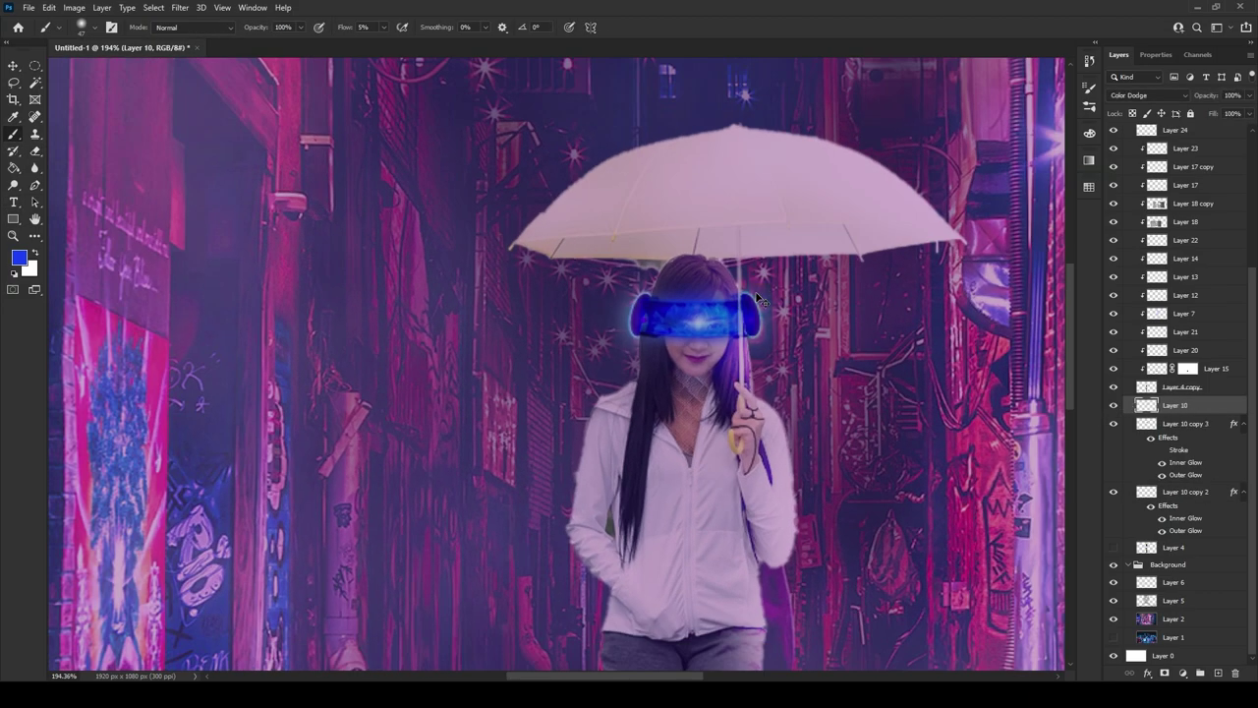
key("ctrl+shift+alt+n")
scroll(1140, 95, "down", 9)
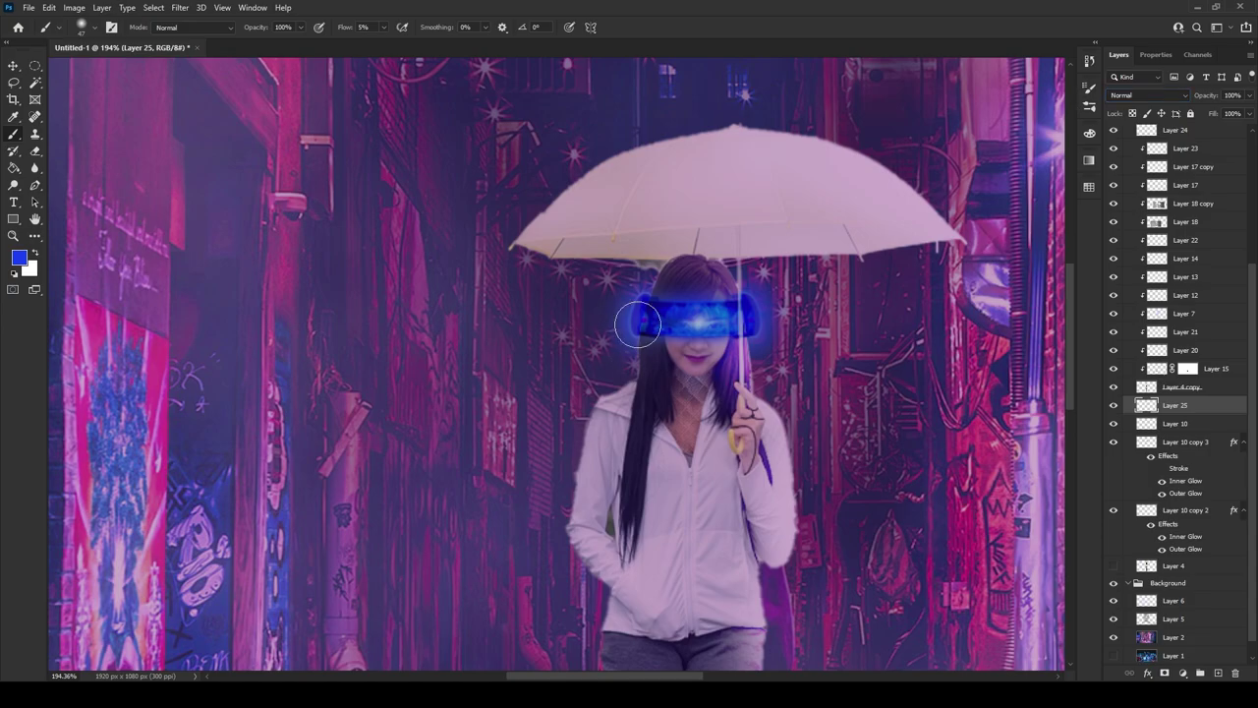
key("e")
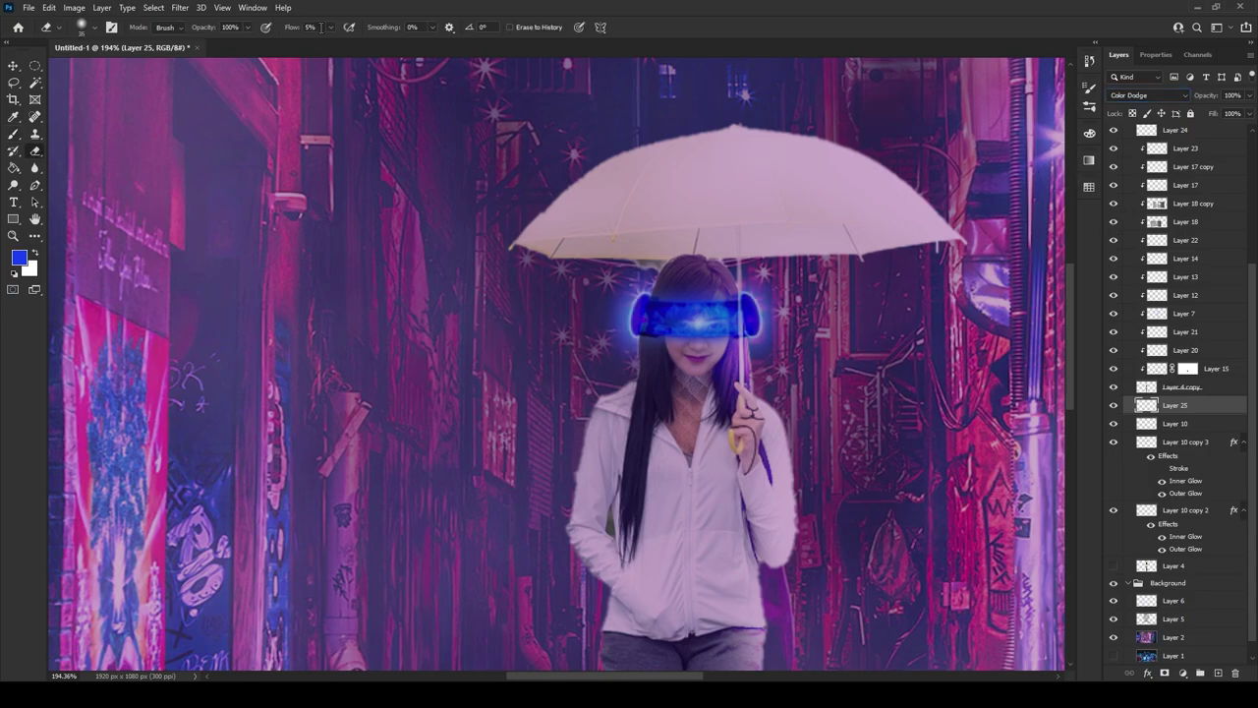
key("shift+0")
scroll(649, 373, "up", 2)
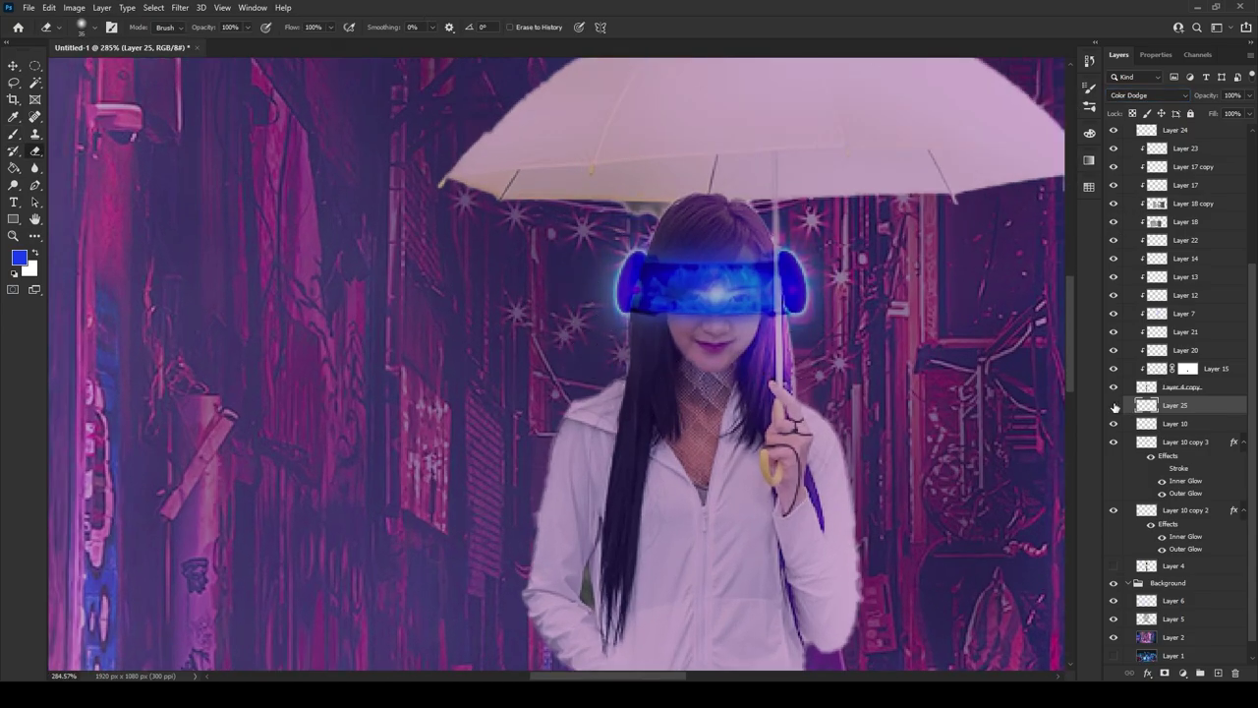
scroll(649, 374, "down", 5)
key("b")
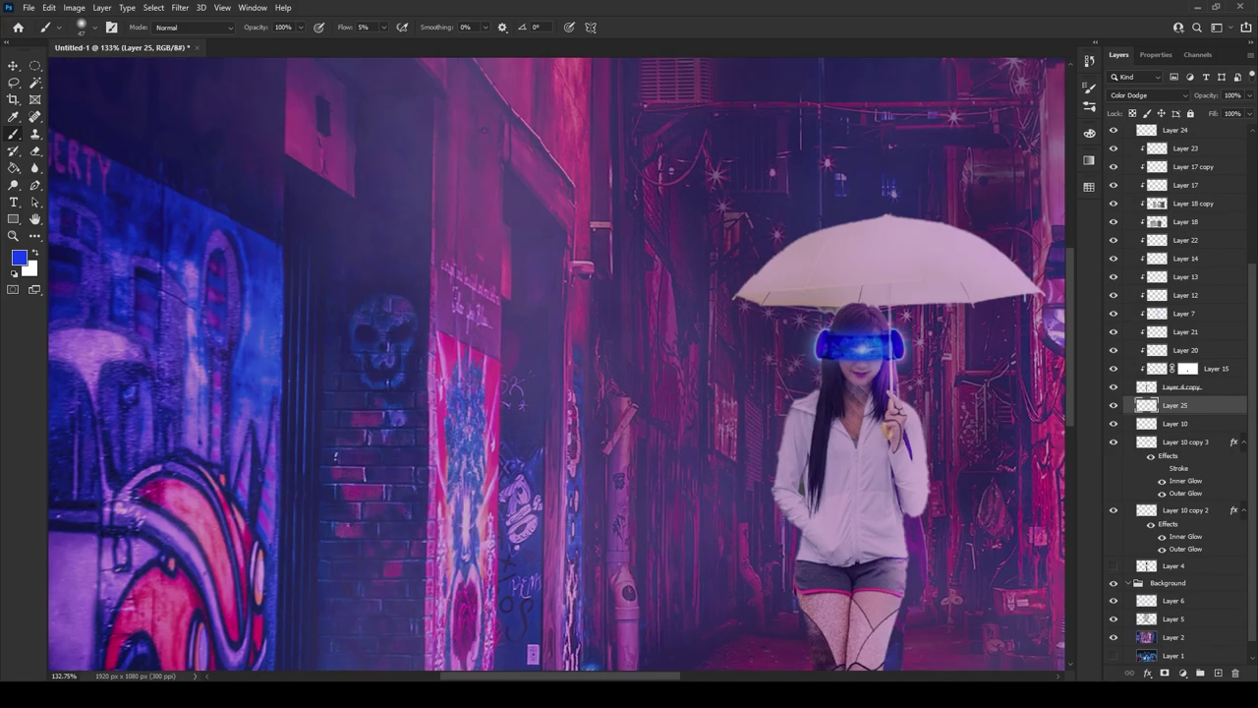
scroll(649, 373, "down", 3)
scroll(1150, 184, "up", 3)
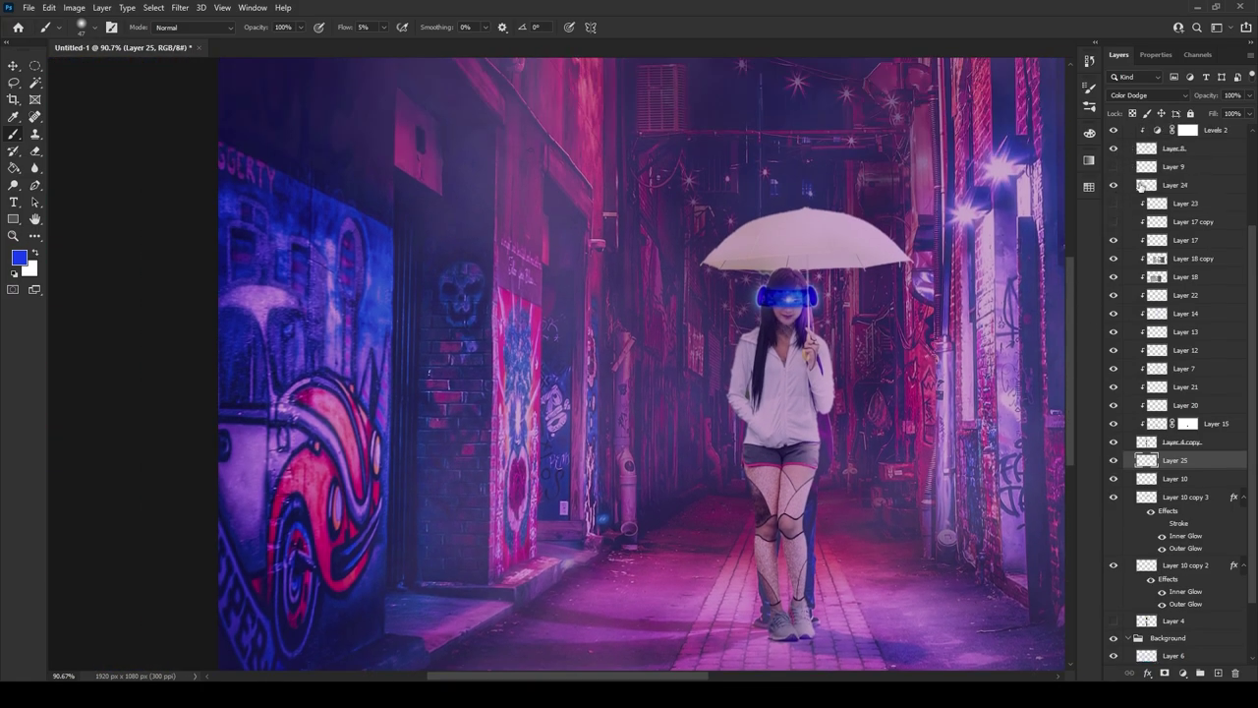
Set Layer 24 to Color Dodge blending to intensify the visor glow.
left_click(1150, 184)
key("shift+plus")
scroll(826, 344, "up", 7)
key("e")
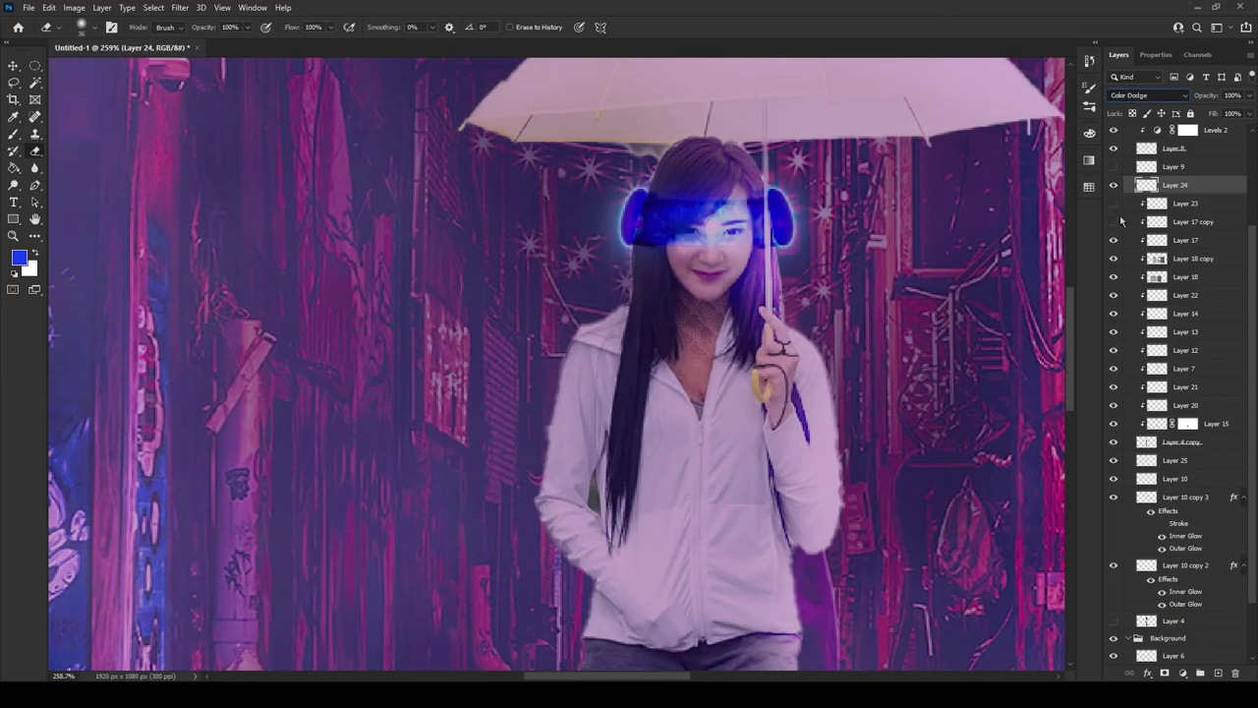
key("b")
key("ctrl+0")
Turn Layer 23 and Layer 17 copy back on and set Layer 23 to Lighten.
left_click(1114, 203)
left_click(1175, 203)
scroll(1128, 98, "down", 8)
key("Up")
key("Down")
key("Up")
key("Down")
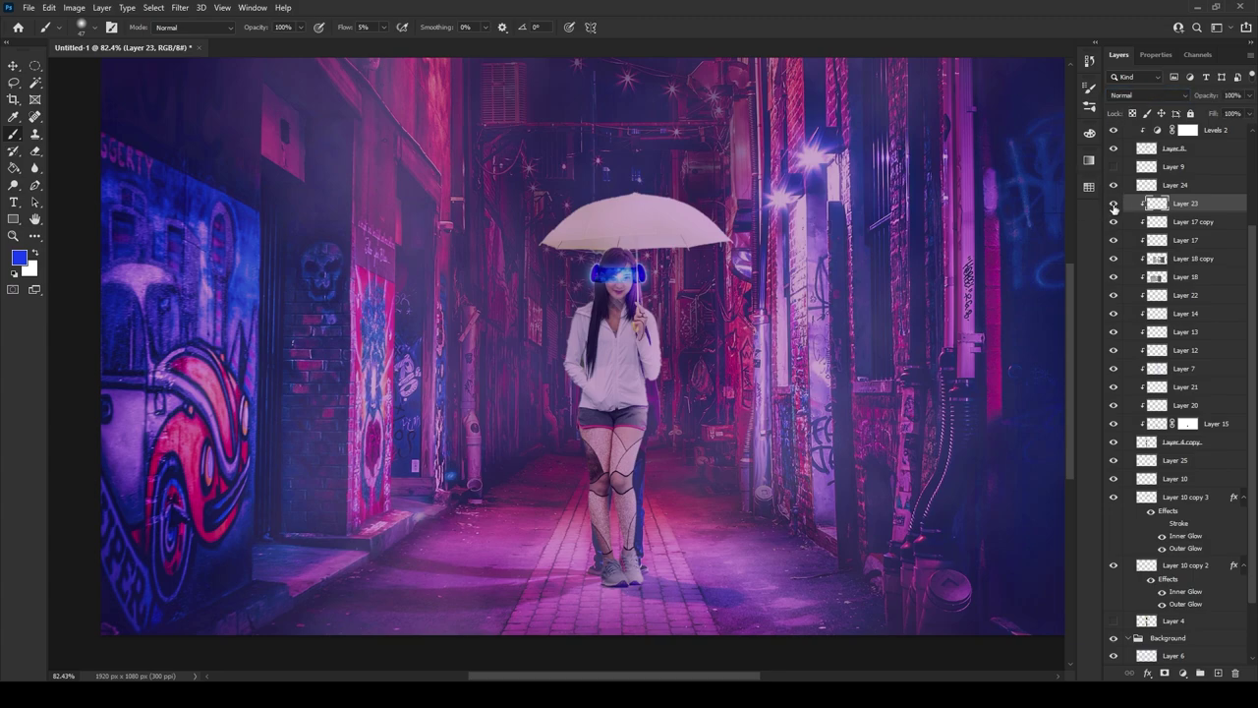
Switch to the Eraser and add a new Curves adjustment layer.
key("e")
scroll(438, 371, "down", 1)
scroll(1168, 276, "up", 3)
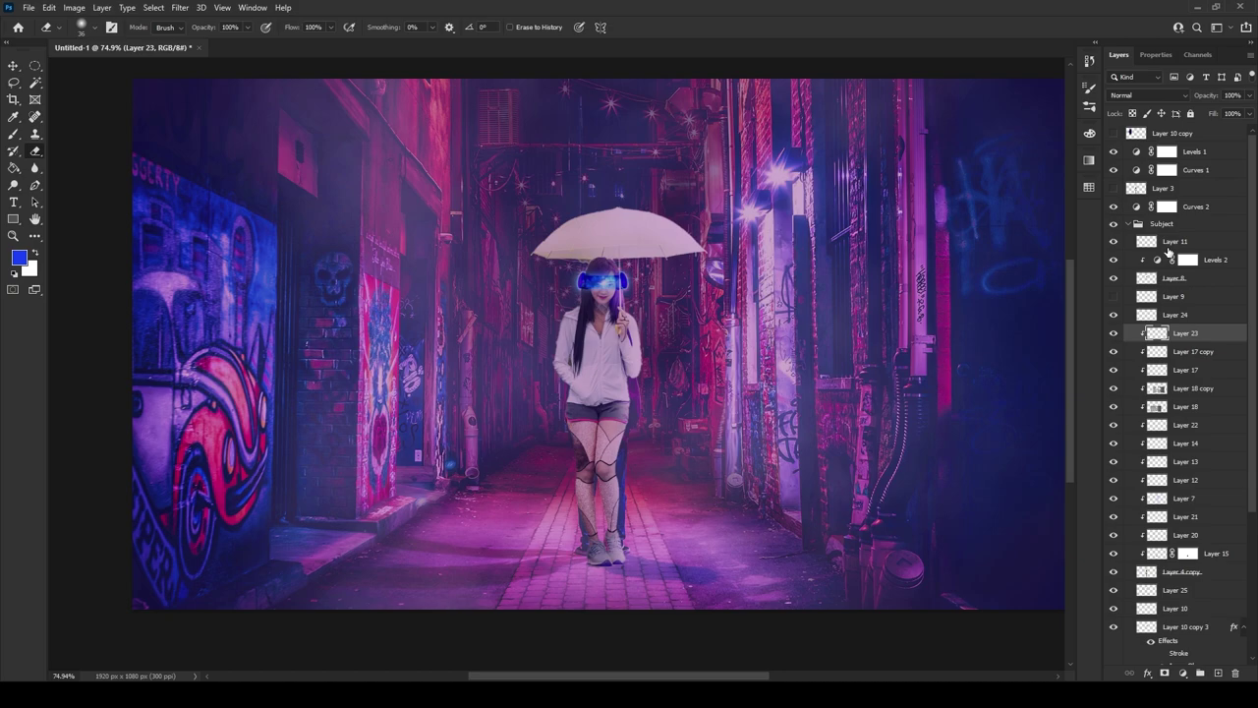
scroll(1177, 339, "down", 5)
left_click(1170, 570)
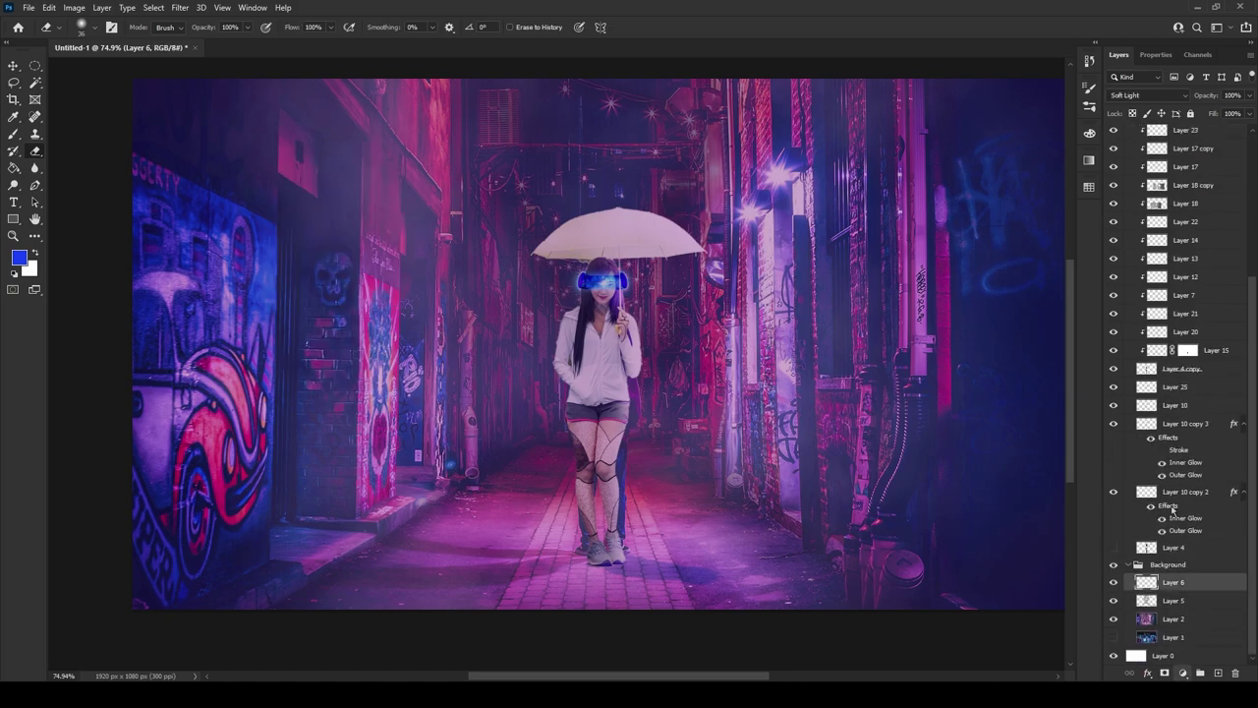
Apply Curves auto correction using Find Dark & Light Colors with a near-white blue highlight target.
left_click(1183, 672)
left_click(1227, 116, "alt")
left_click(340, 345)
left_click(292, 347)
left_click(429, 413)
left_click(266, 341)
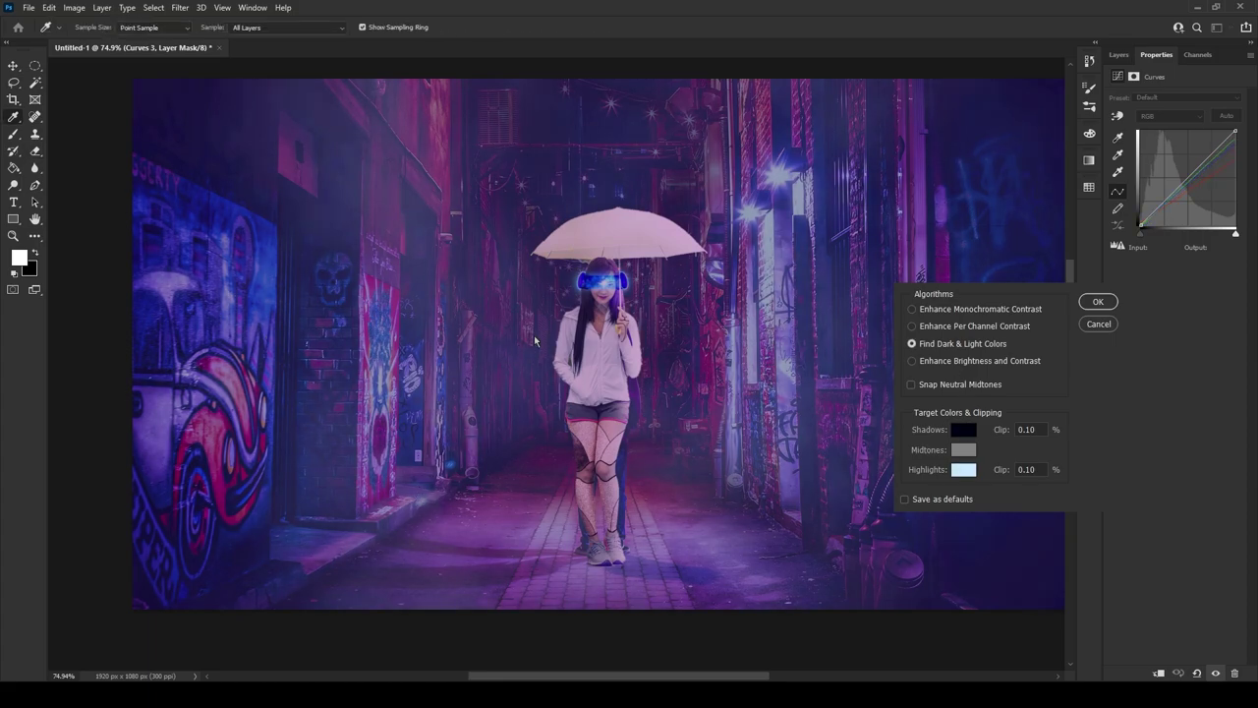
key("Return")
Lower red highlights to 201 and blue highlights to 199, then move Curves 3 to the top.
key("alt+3")
left_click_drag(1236, 131, 1234, 157)
key("alt+4")
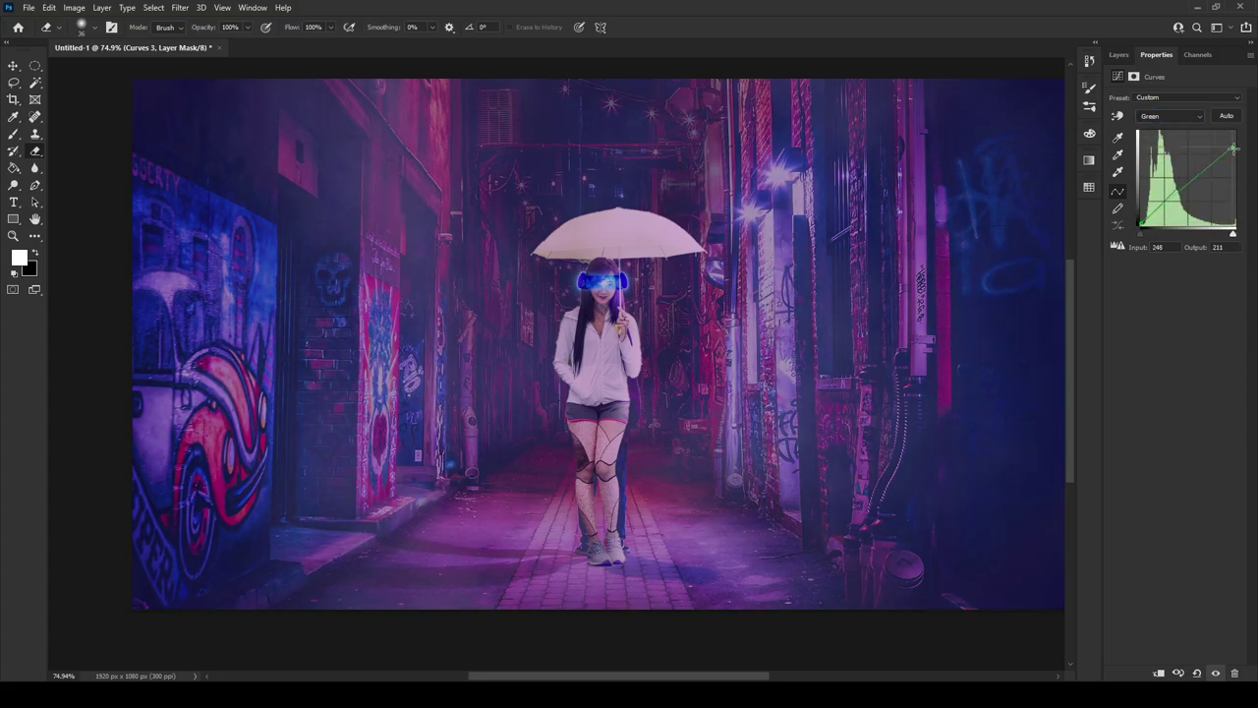
key("alt+5")
left_click_drag(1236, 131, 1240, 153)
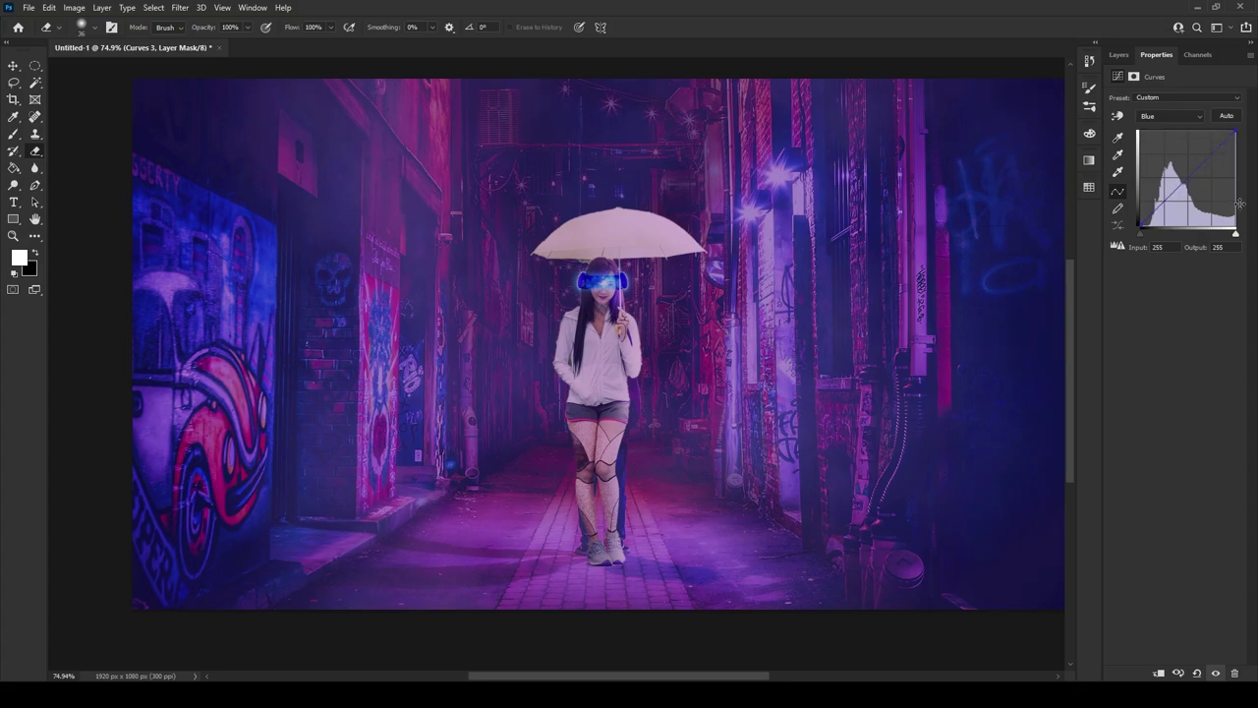
key("F7")
left_click(1114, 584)
scroll(1141, 246, "up", 5)
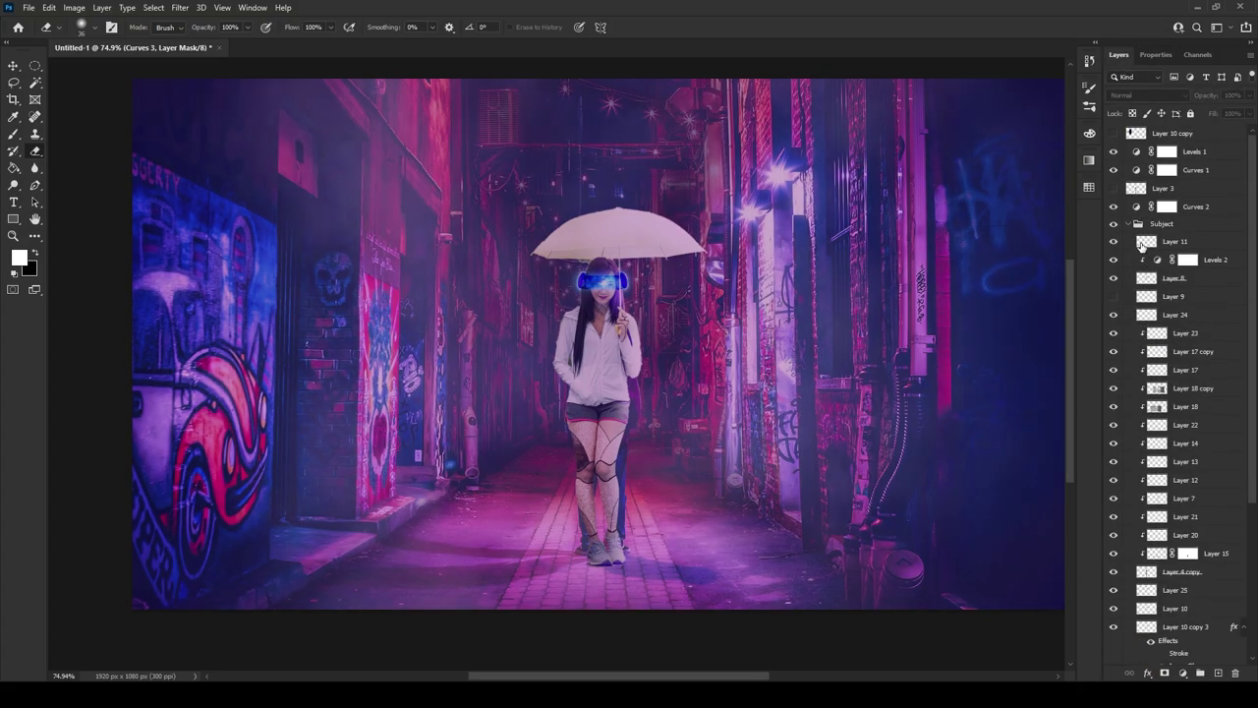
scroll(1170, 393, "down", 5)
left_click_drag(1180, 471, 1180, 142)
Raise Curves 3's red shadows to 11 and set green highlights to input 229, output 236.
double_click(1138, 153)
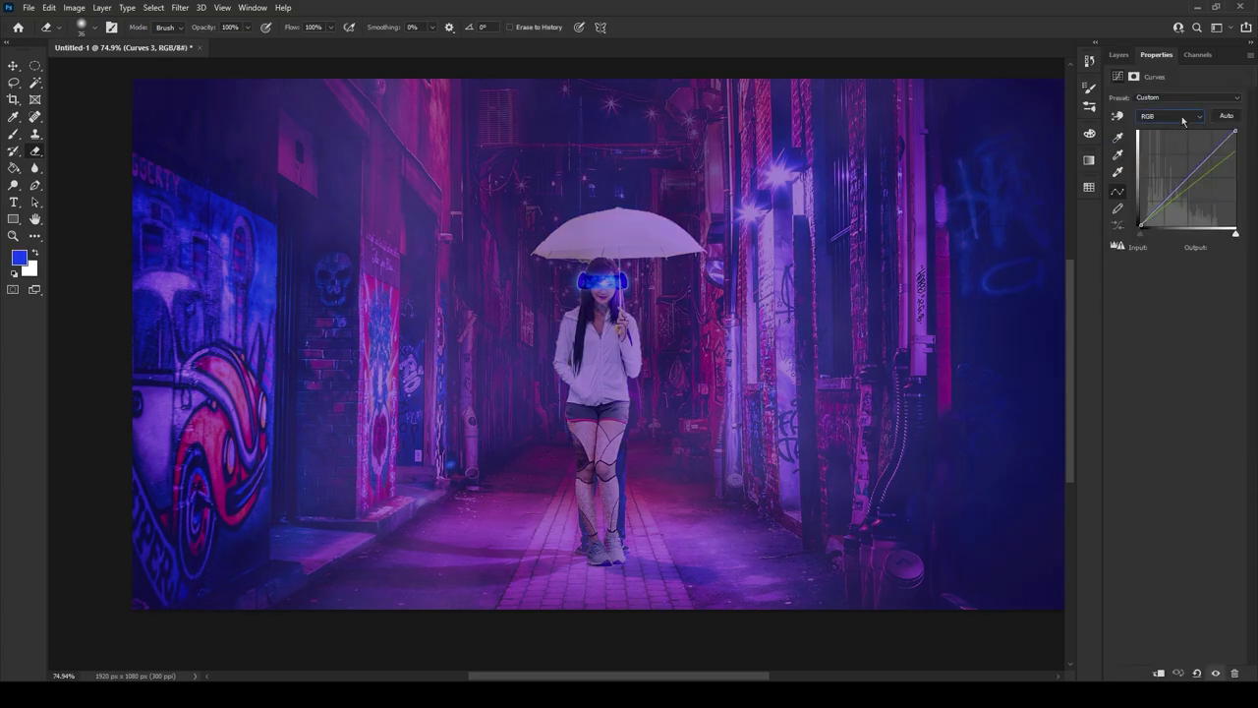
key("alt+3")
left_click_drag(1141, 226, 1138, 220)
key("alt+4")
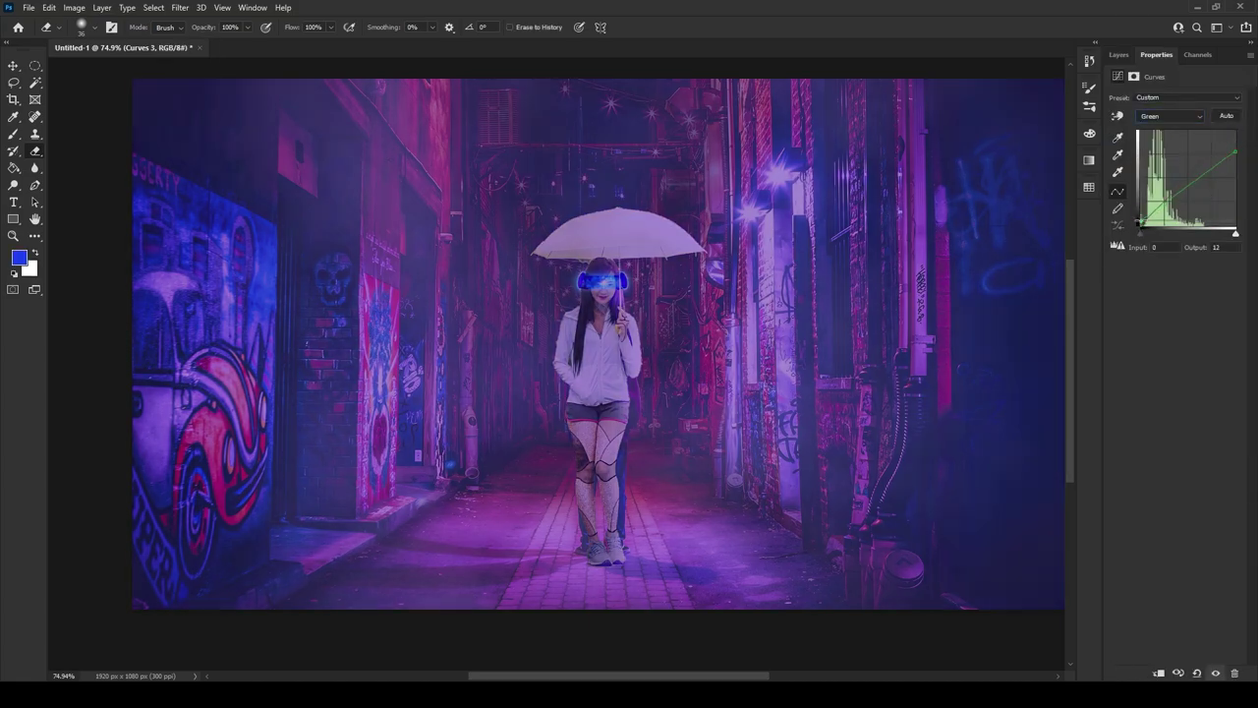
left_click_drag(1235, 131, 1239, 146)
key("alt+5")
left_click(1119, 54)
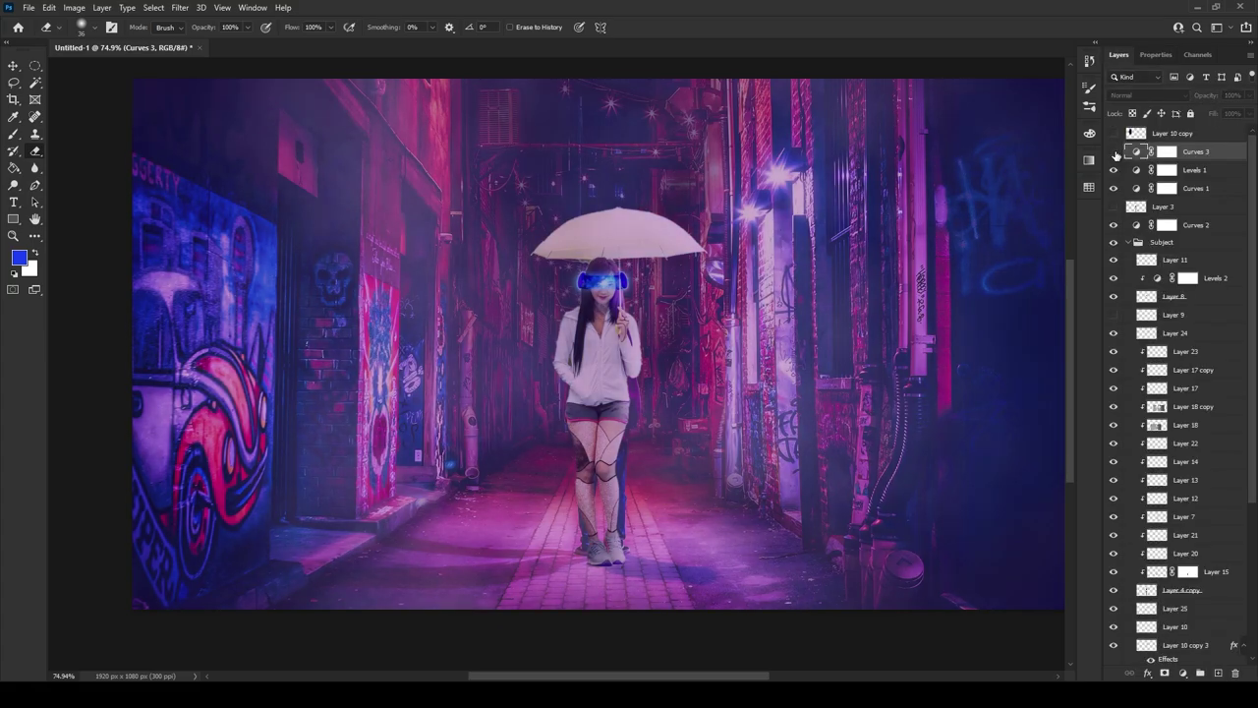
Compare Curves 3 on and off, delete it, and collapse the Subject group.
left_click(1167, 151)
key("d")
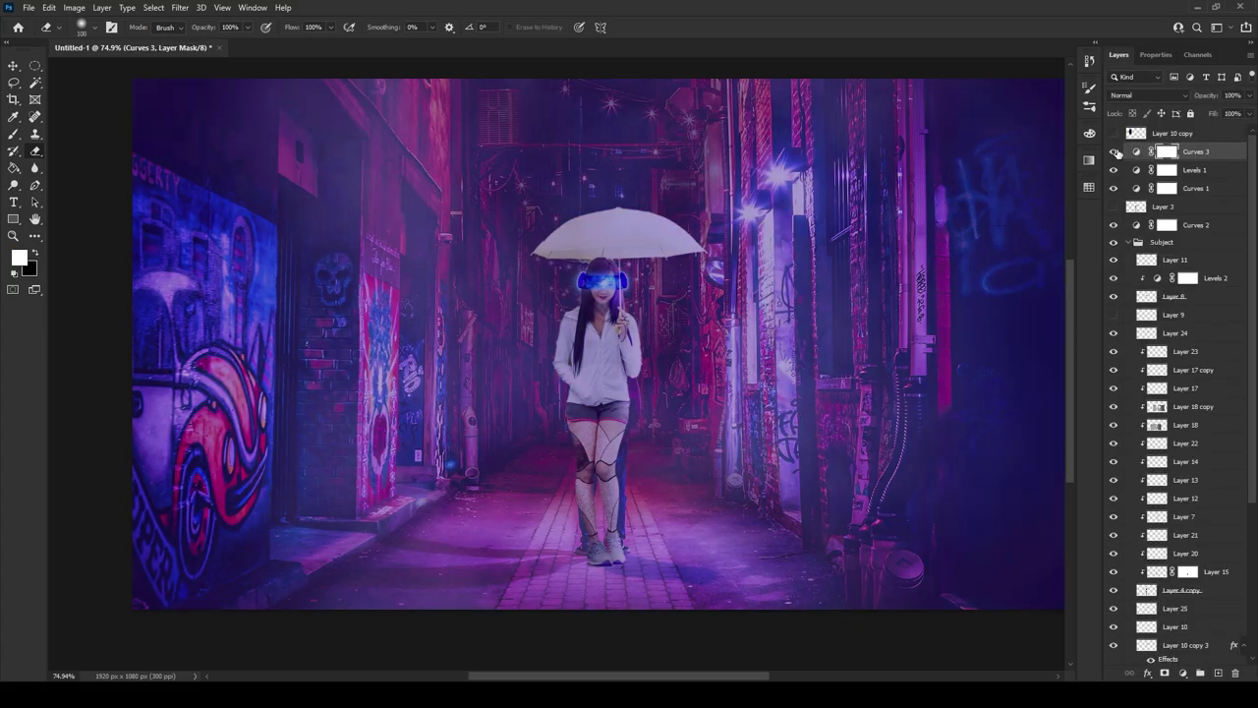
left_click(1117, 152)
key("Delete")
left_click(1127, 224)
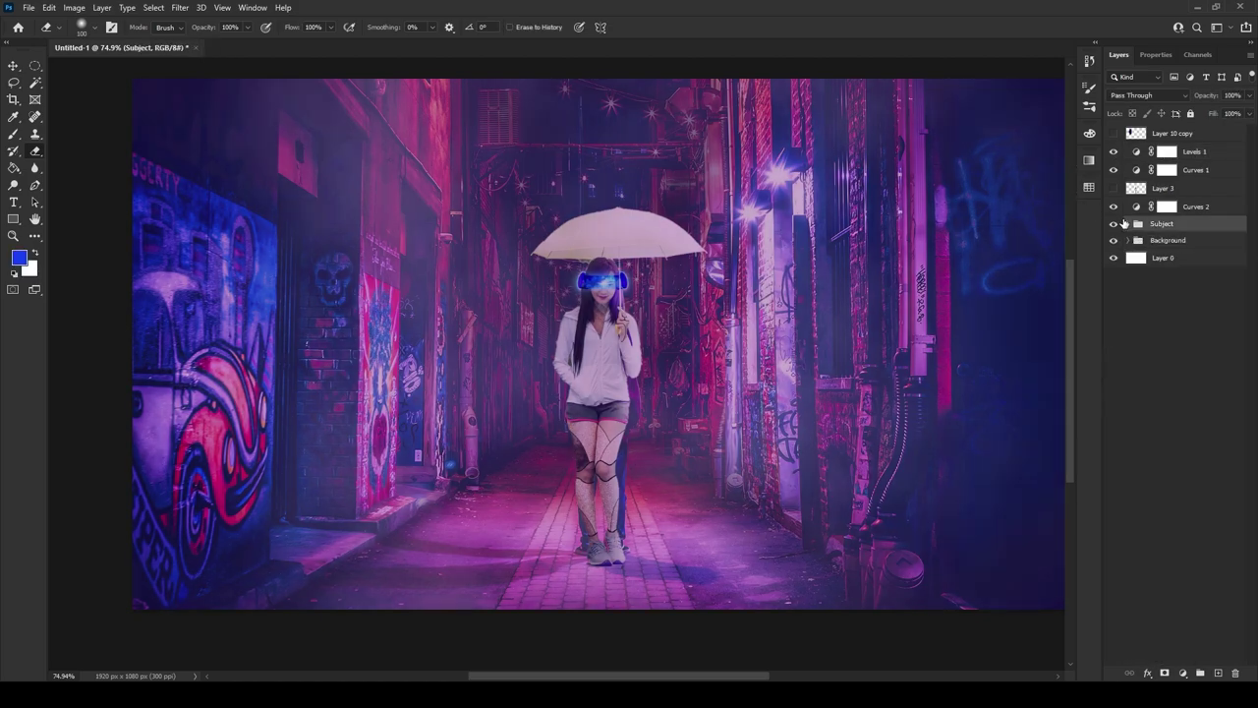
Create a new layer group named Assets.
left_click(1164, 255)
type("sets")
key("Return")
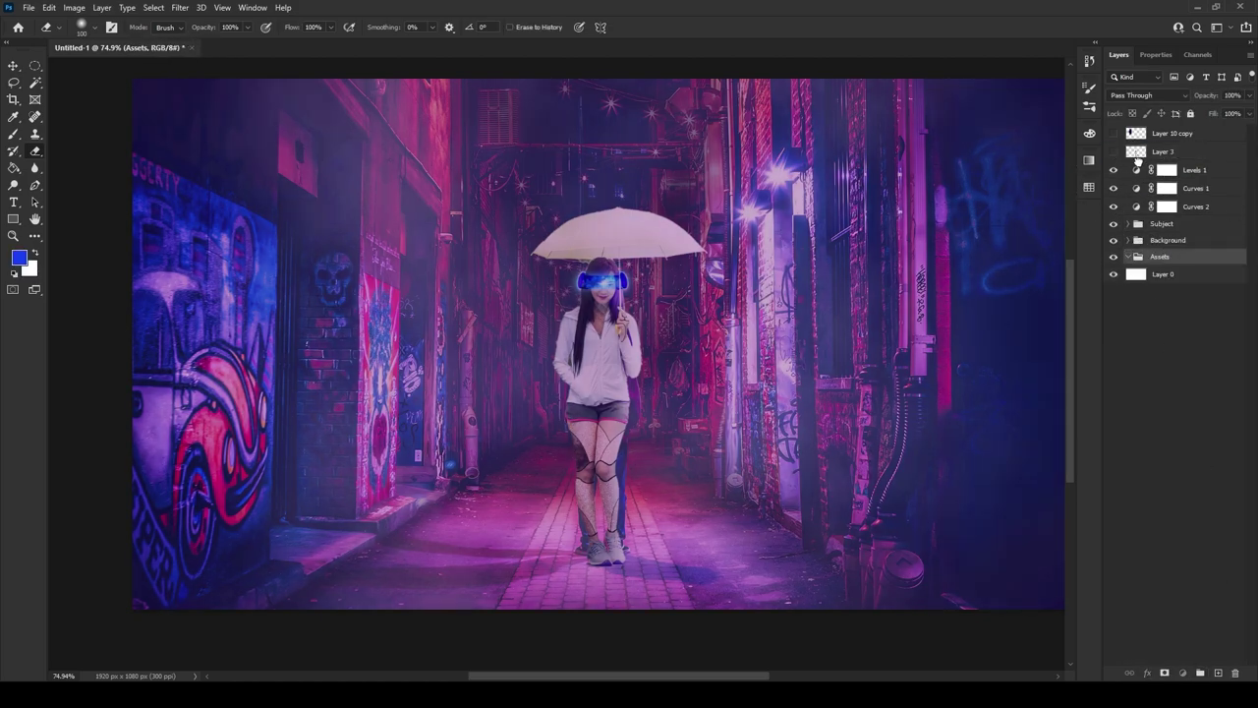
Duplicate Curves 1 and Levels 1, clip the copies inside Subject, and stamp a merged layer.
left_click(1131, 170)
key("ctrl+j")
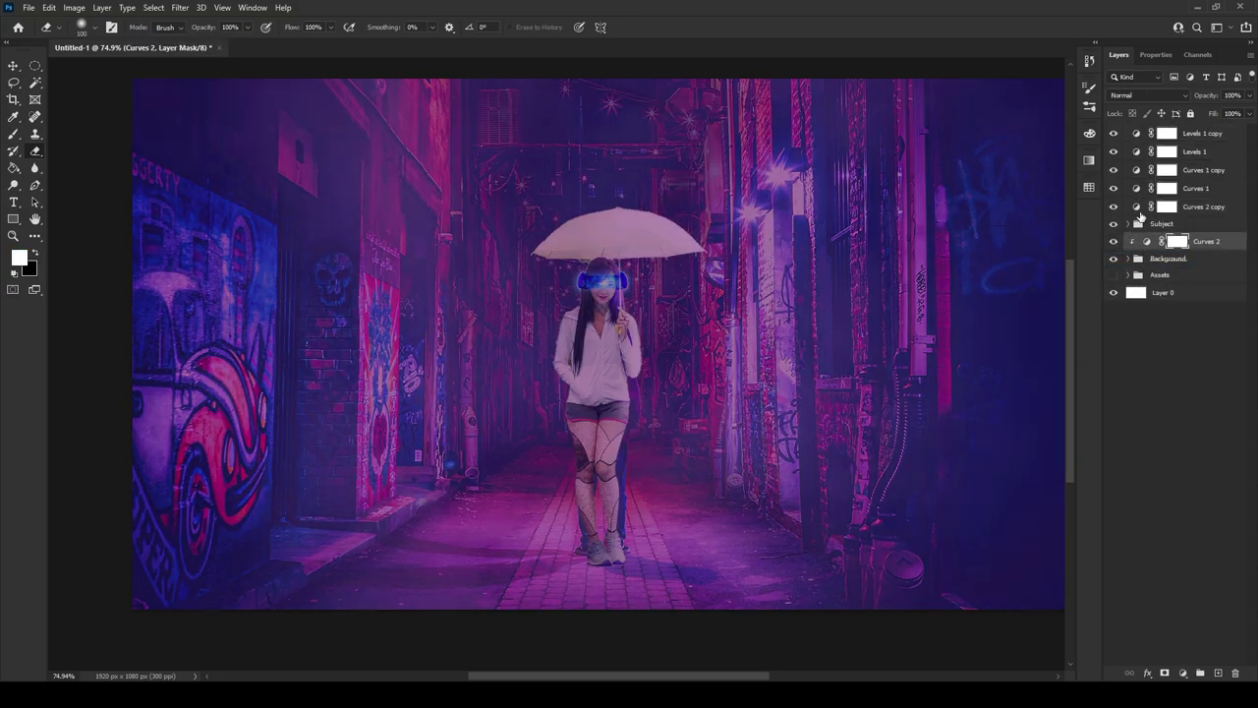
left_click_drag(1132, 189, 1135, 233)
left_click_drag(1136, 148, 1144, 220)
left_click(1131, 178, "alt")
left_click(1131, 160, "alt")
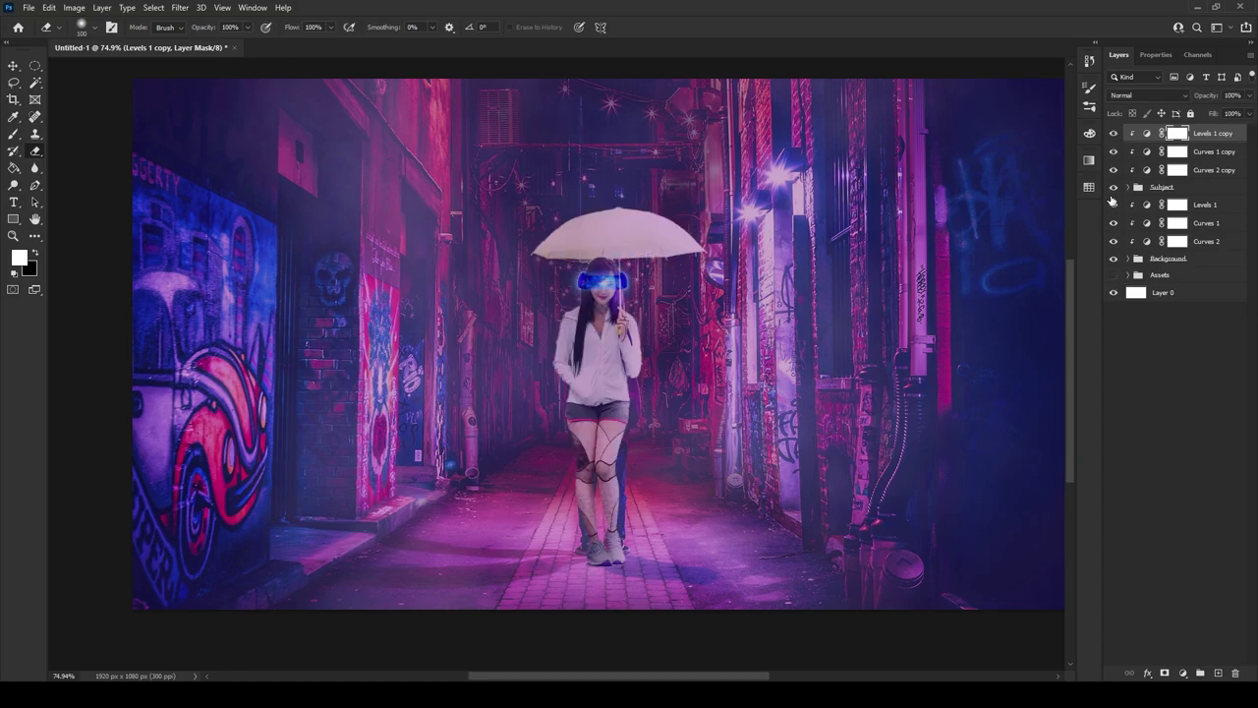
left_click(1113, 187)
key("ctrl+shift+alt+e")
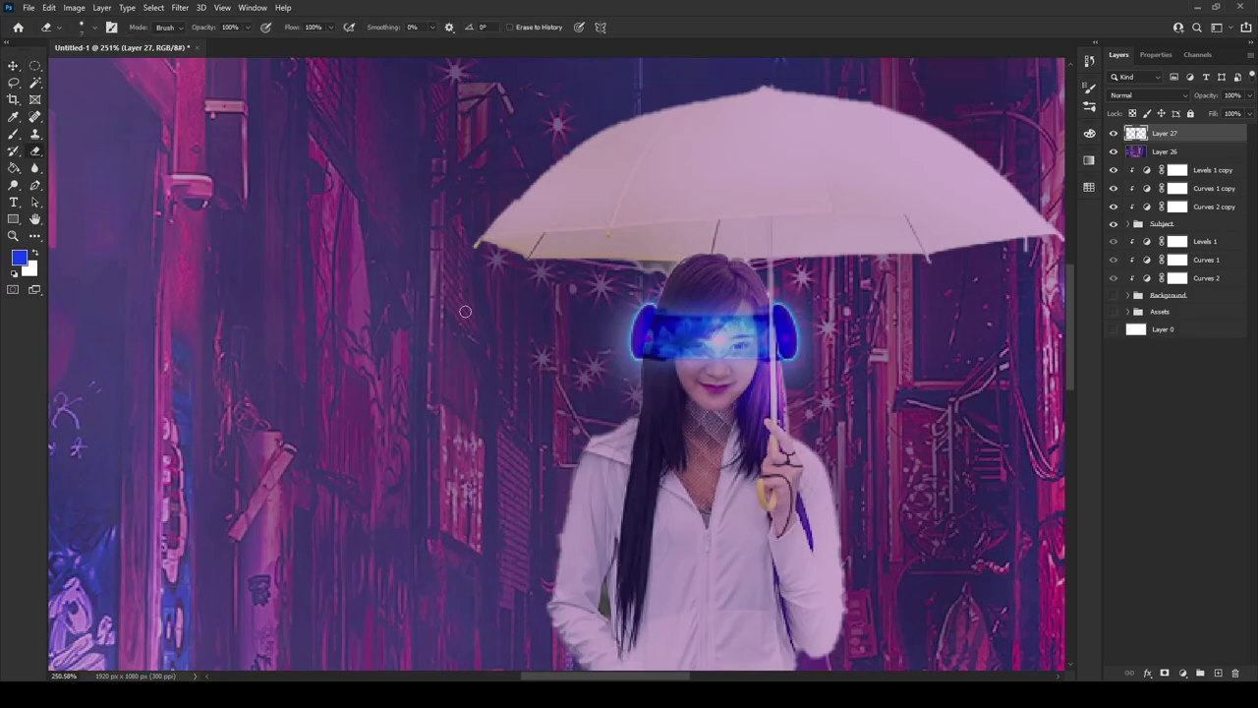
Add Outer Glow and Inner Glow effects to the girl's Layer 27.
scroll(654, 221, "up", 3)
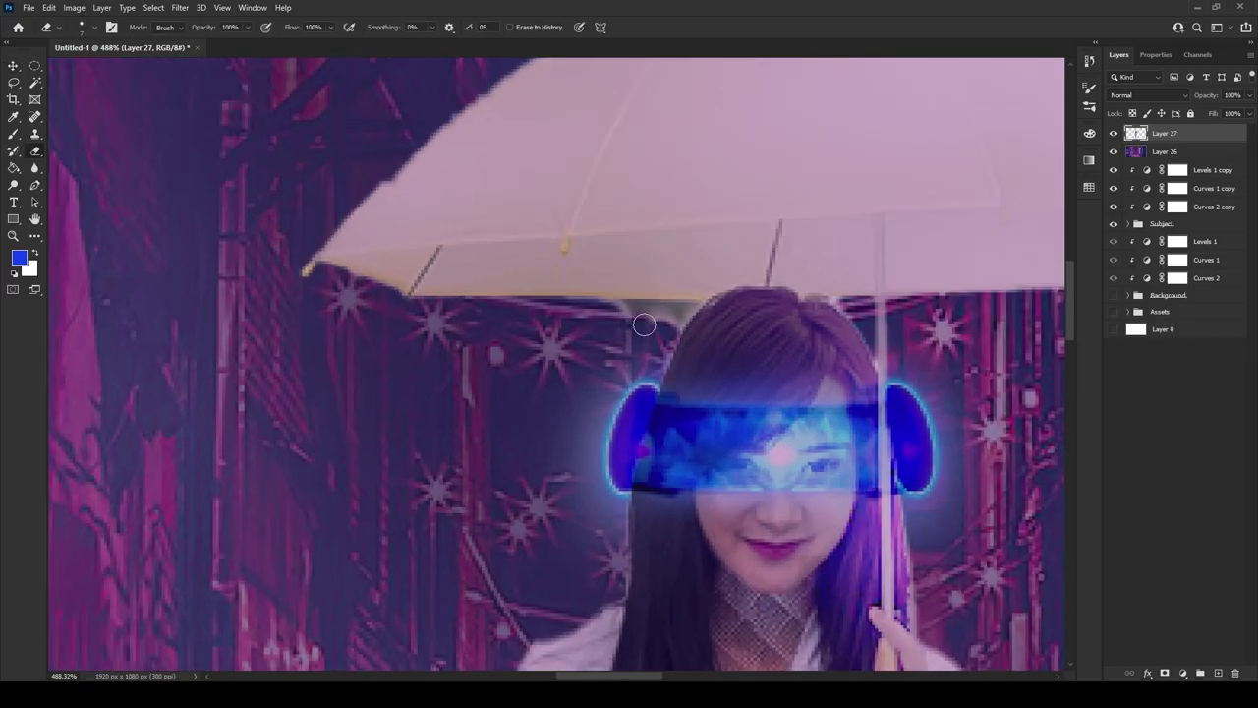
scroll(646, 317, "up", 5)
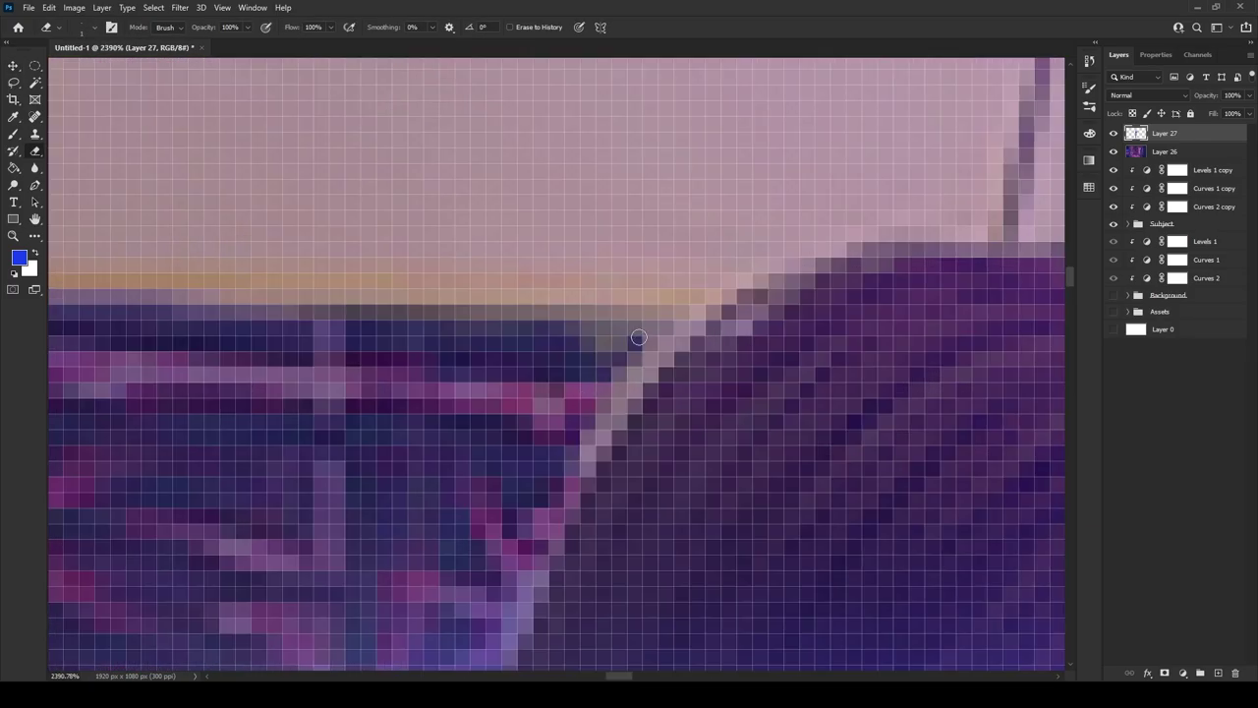
scroll(629, 339, "down", 6)
scroll(1041, 326, "down", 5)
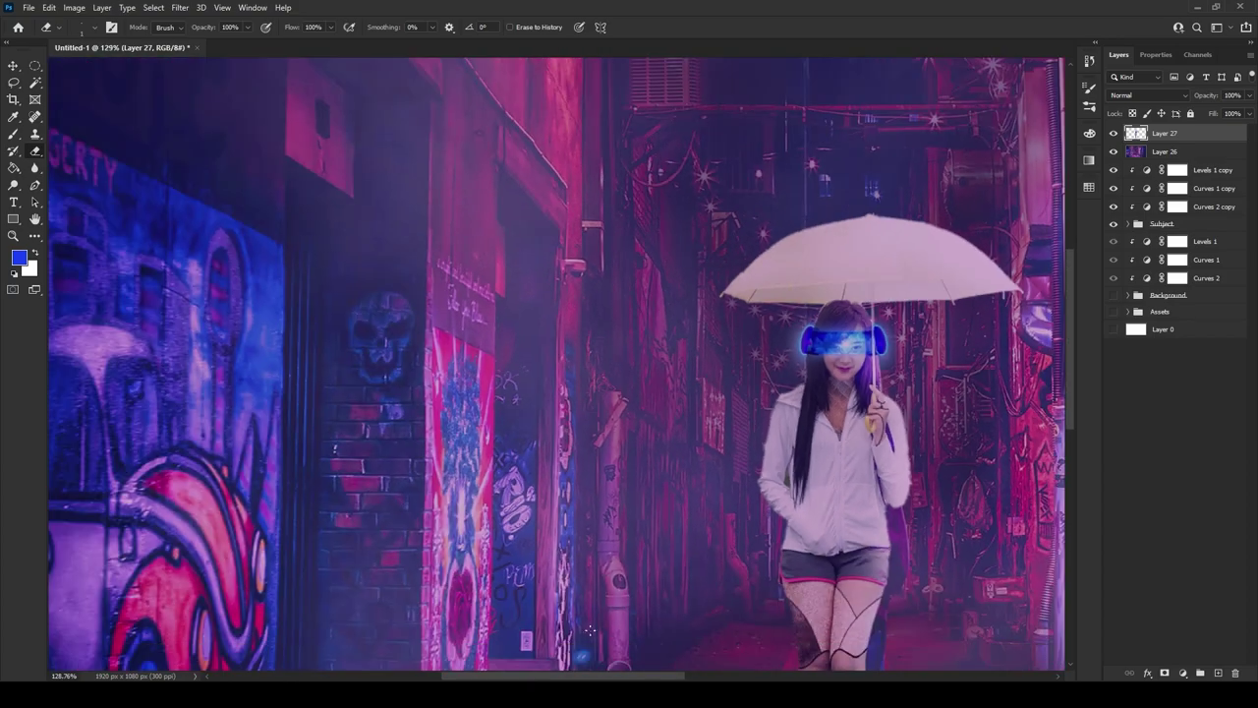
scroll(1041, 326, "down", 3)
left_click(908, 504)
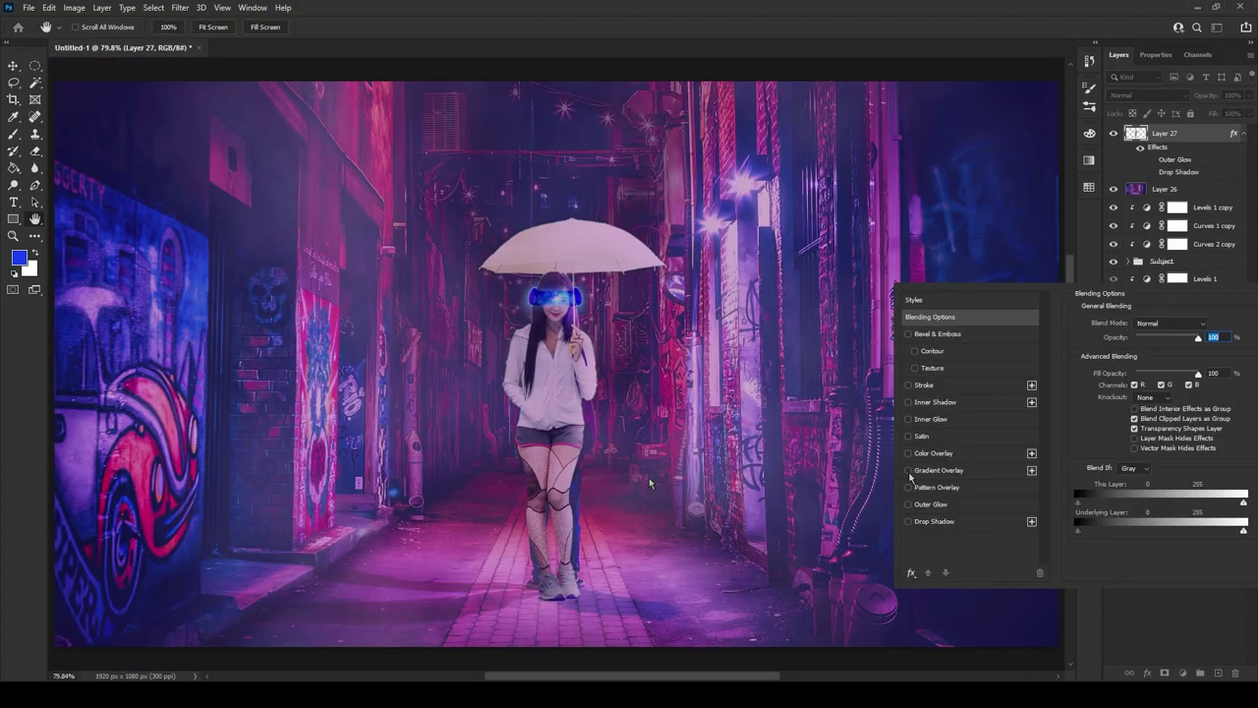
left_click(909, 420)
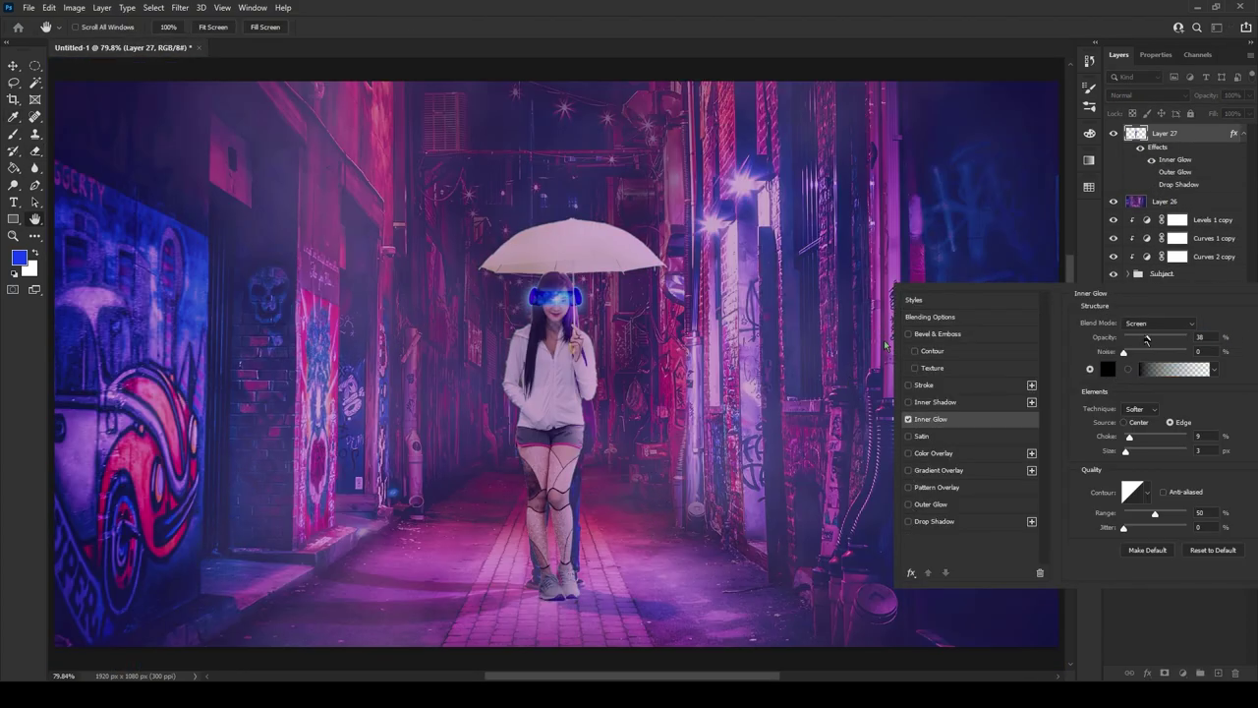
Set the Inner Glow to Normal mode at about 25% opacity and adjust its size.
left_click_drag(1126, 454, 1125, 451)
key("shift+alt+n")
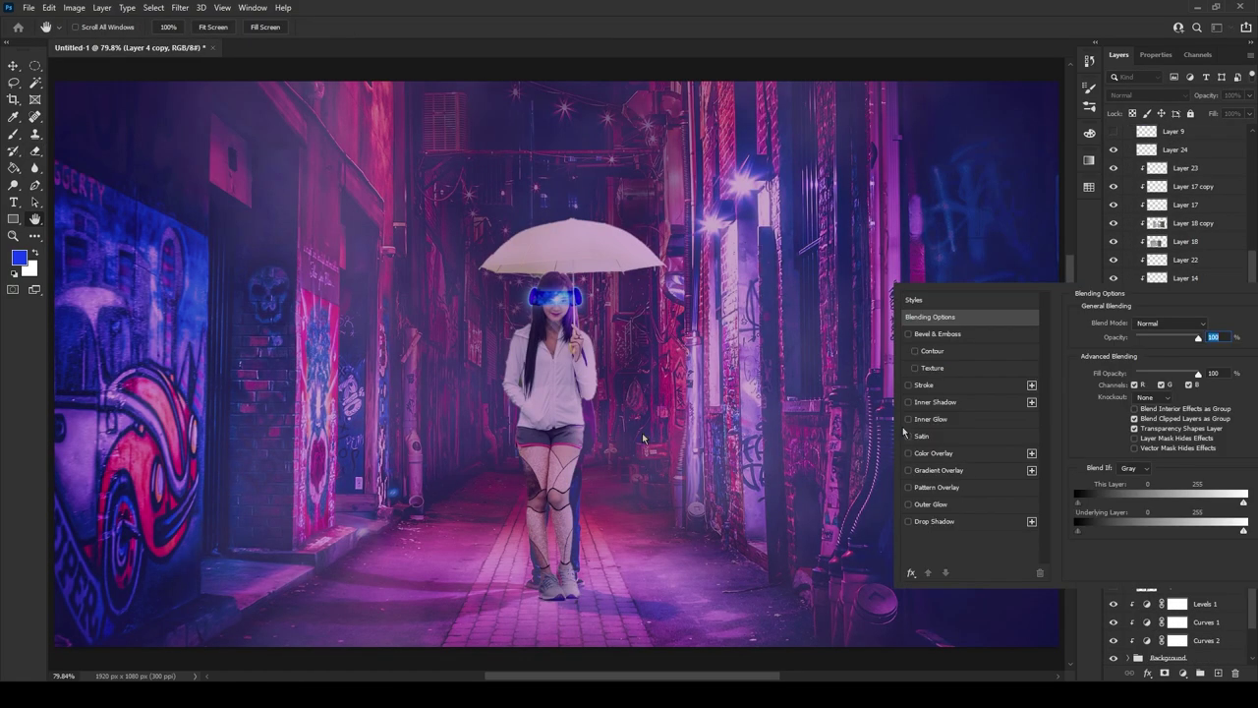
left_click_drag(1146, 338, 1159, 338)
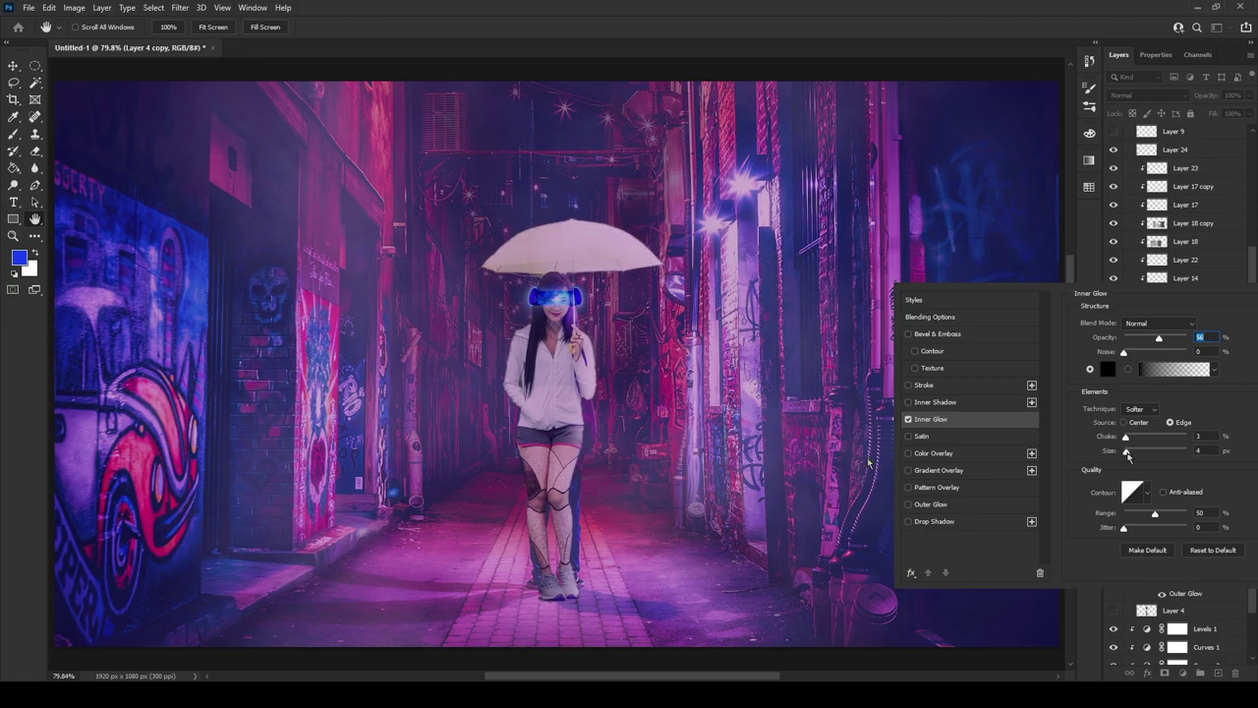
left_click_drag(1159, 338, 1139, 338)
left_click_drag(1126, 451, 1128, 451)
key("ctrl+plus")
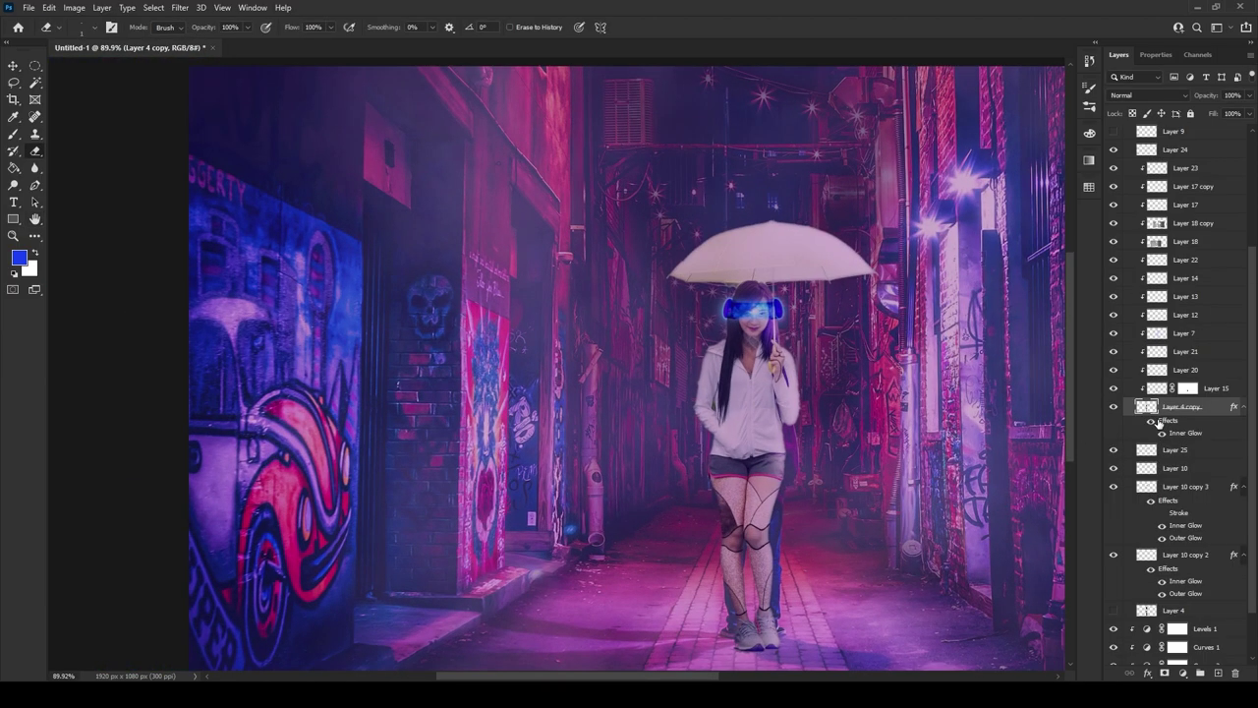
double_click(1152, 420)
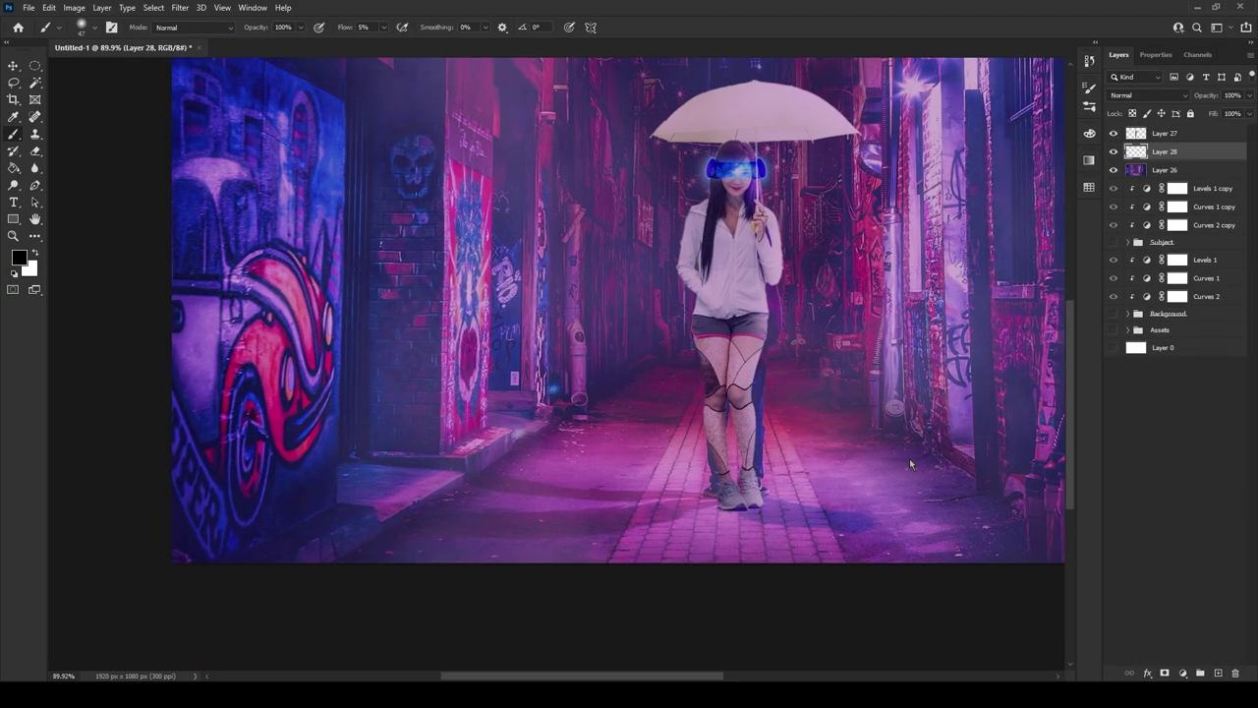
Paint a soft black shadow under the shoes on a new layer at 80% brush opacity.
key("8")
left_click_drag(840, 520, 635, 512)
key("ctrl+bracketright")
key("ctrl+bracketleft")
key("ctrl+shift+alt+n")
key("ctrl+bracketright")
scroll(717, 488, "up", 5)
mouse_move(574, 476)
left_mouse_down()
mouse_move(682, 486)
mouse_move(657, 488)
mouse_move(643, 480)
mouse_move(696, 471)
mouse_move(598, 508)
mouse_move(733, 481)
left_mouse_up()
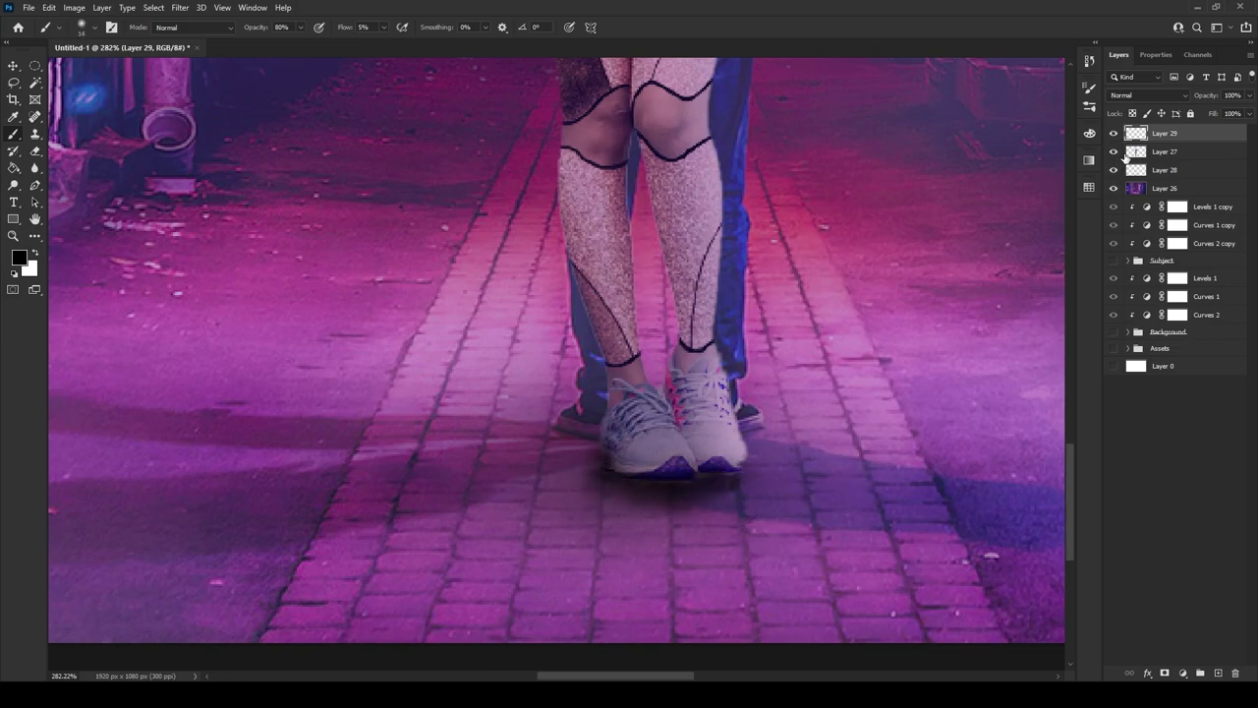
Erase the light strip under the shoe soles on Layer 27, then return to the shadow layer.
left_click(1114, 132)
left_click(1165, 151)
key("e")
scroll(641, 460, "up", 3)
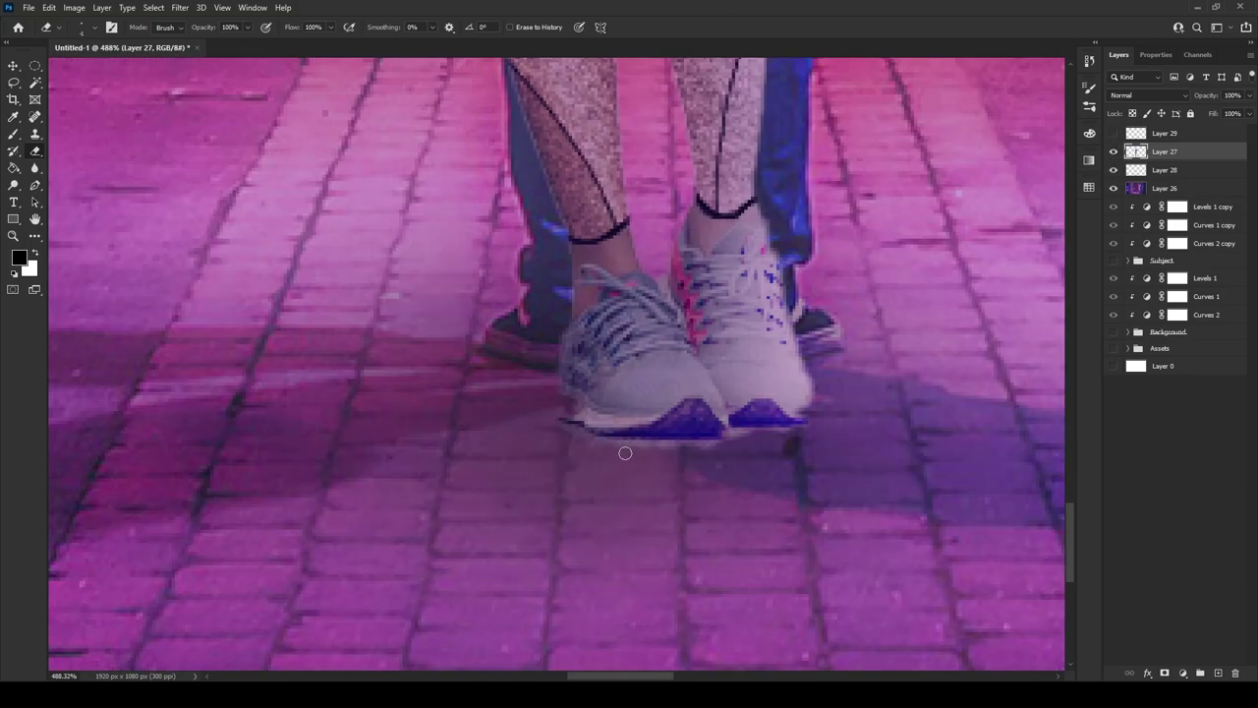
left_click_drag(637, 449, 732, 444)
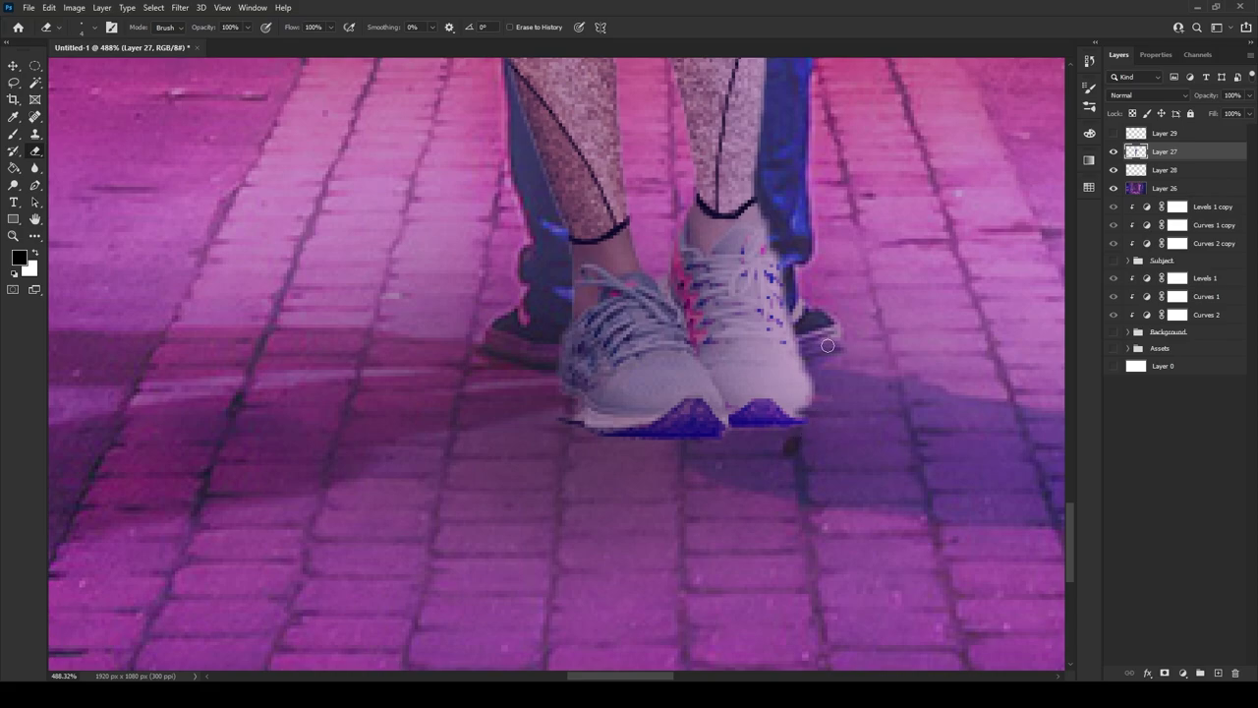
left_click(1114, 133)
left_click(1165, 133)
Set the brush flow to 5% and stamp two merged copies of the composition.
scroll(778, 414, "down", 3)
key("shift+5")
scroll(717, 353, "down", 2)
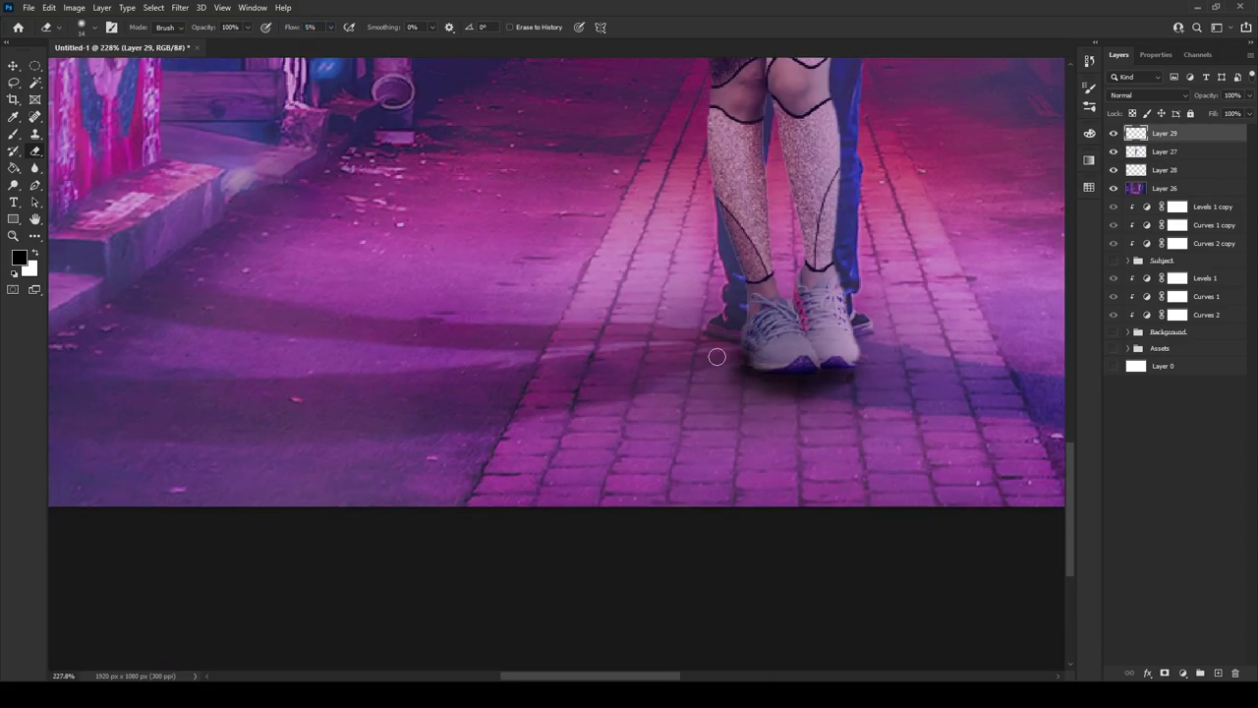
scroll(850, 365, "down", 10)
key("ctrl+shift+alt+e")
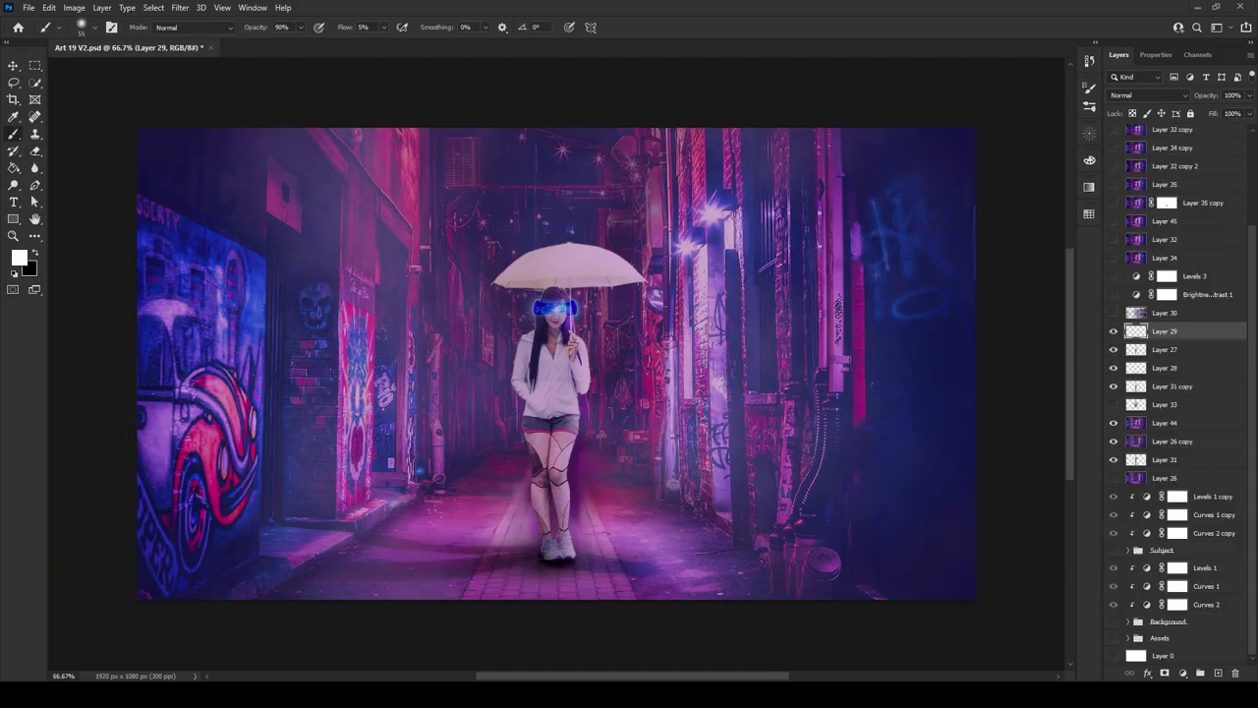
key("ctrl+shift+alt+e")
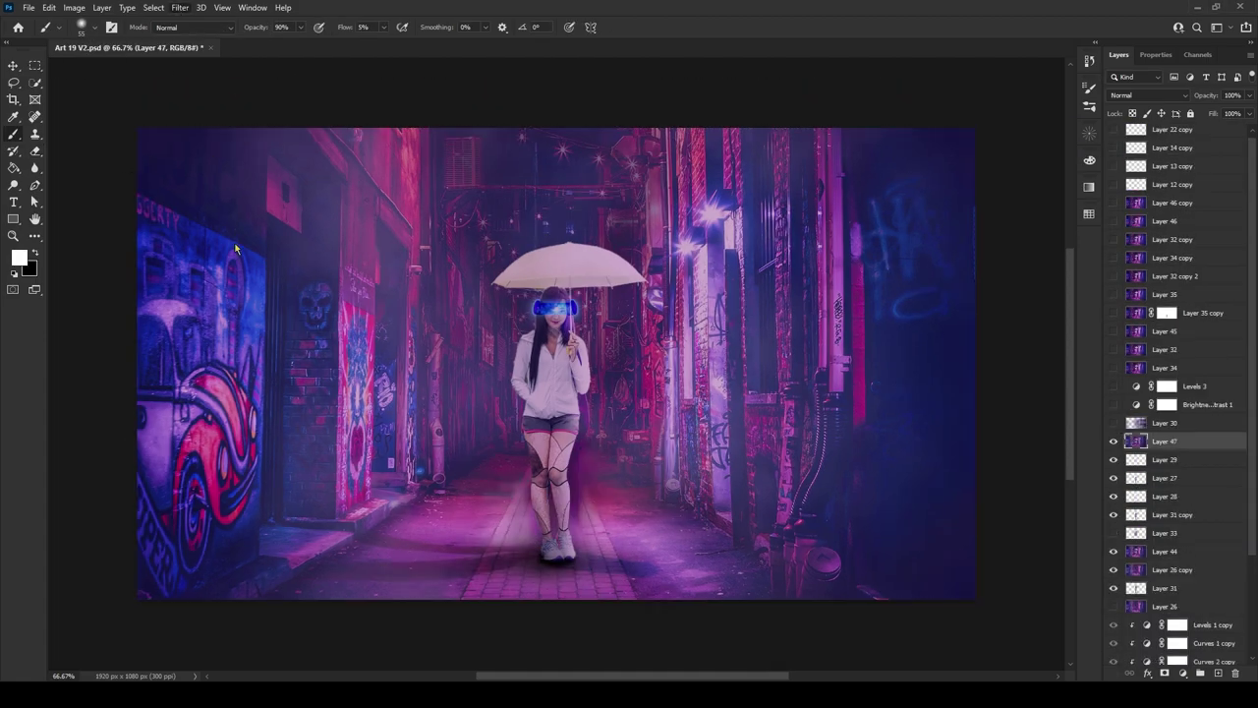
Give the merged copy a 90° Motion Blur and Linear Dodge (Add) blend mode.
key("ctrl+alt+f")
type("90")
key("Return")
key("alt+shift+d")
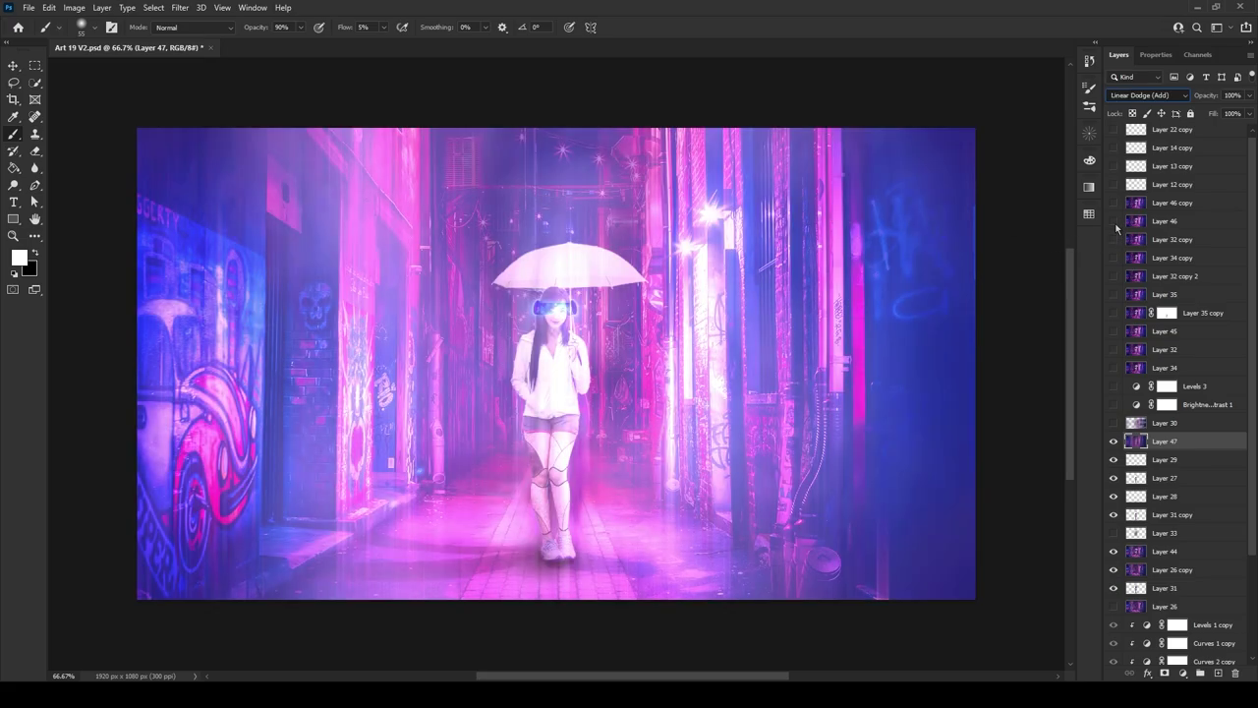
key("alt+shift+w")
left_click(1114, 441)
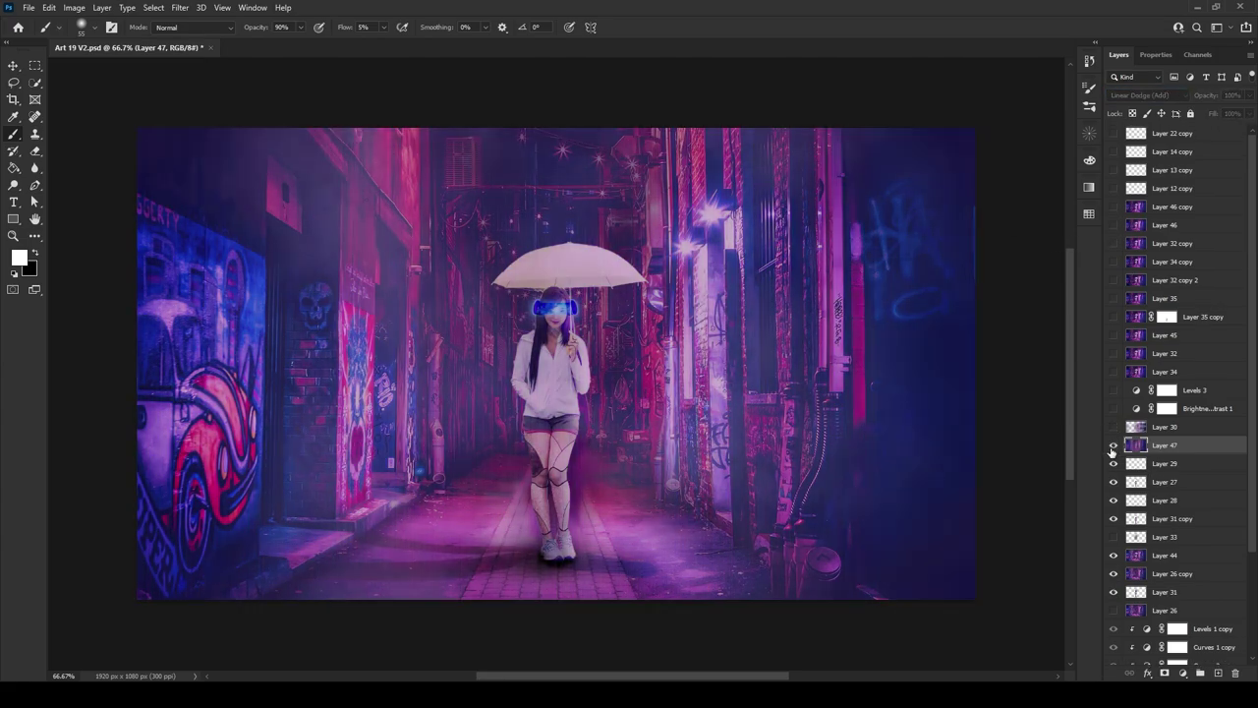
left_click(1114, 442)
Erase the glow off the left alley wall, top edge and lower-left floor at 90% opacity.
key("e")
key("Return")
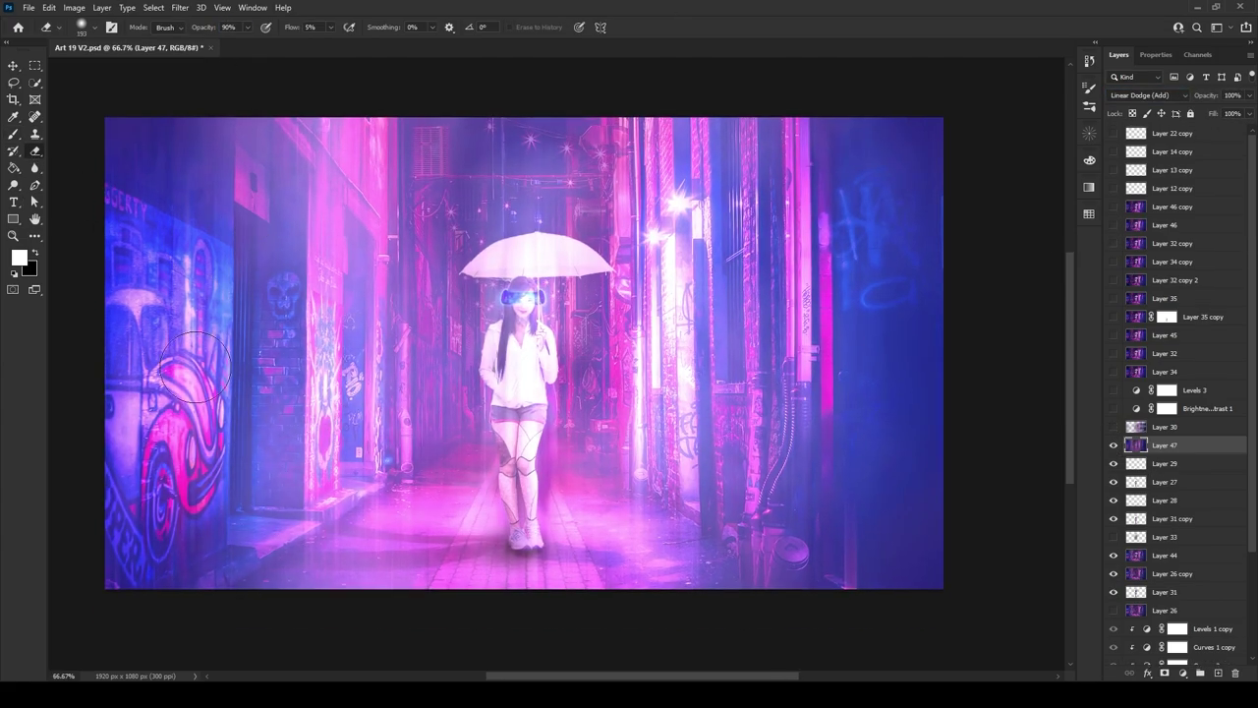
mouse_move(347, 190)
left_mouse_down()
mouse_move(265, 432)
mouse_move(393, 571)
left_mouse_up()
mouse_move(177, 462)
left_mouse_down()
mouse_move(282, 127)
mouse_move(251, 405)
mouse_move(273, 623)
left_mouse_up()
left_click_drag(205, 106, 823, 124)
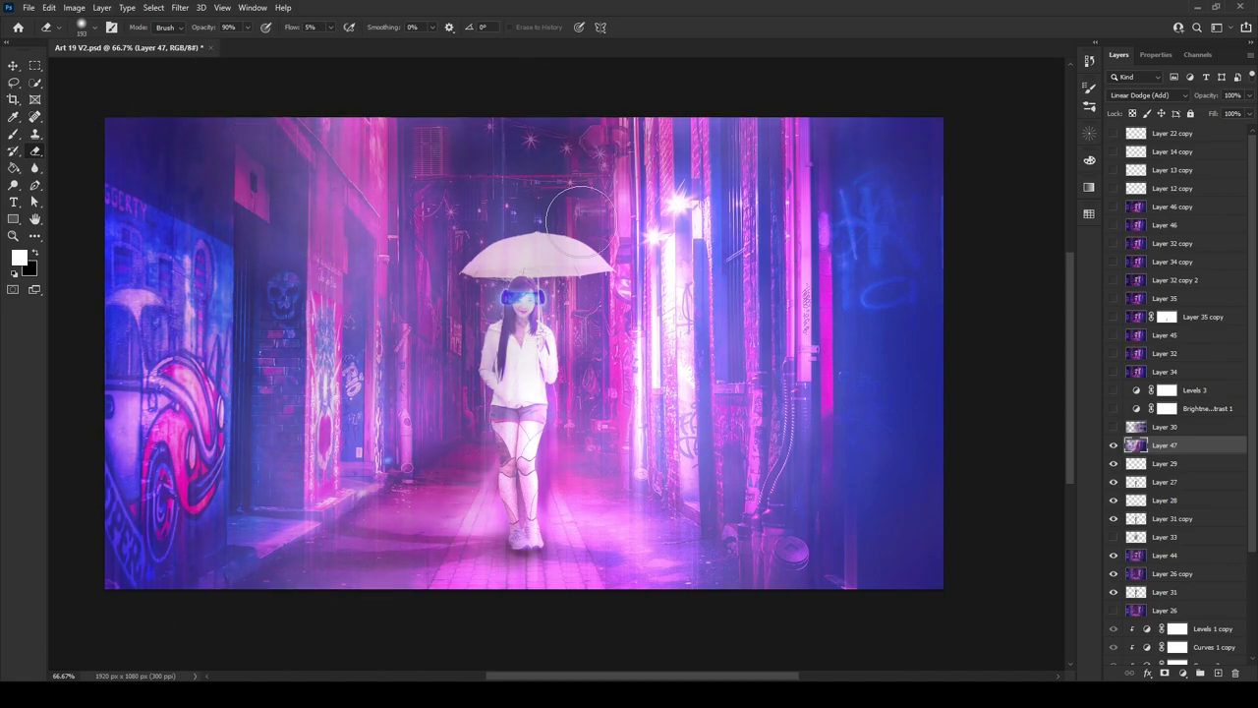
left_click_drag(761, 623, 337, 533)
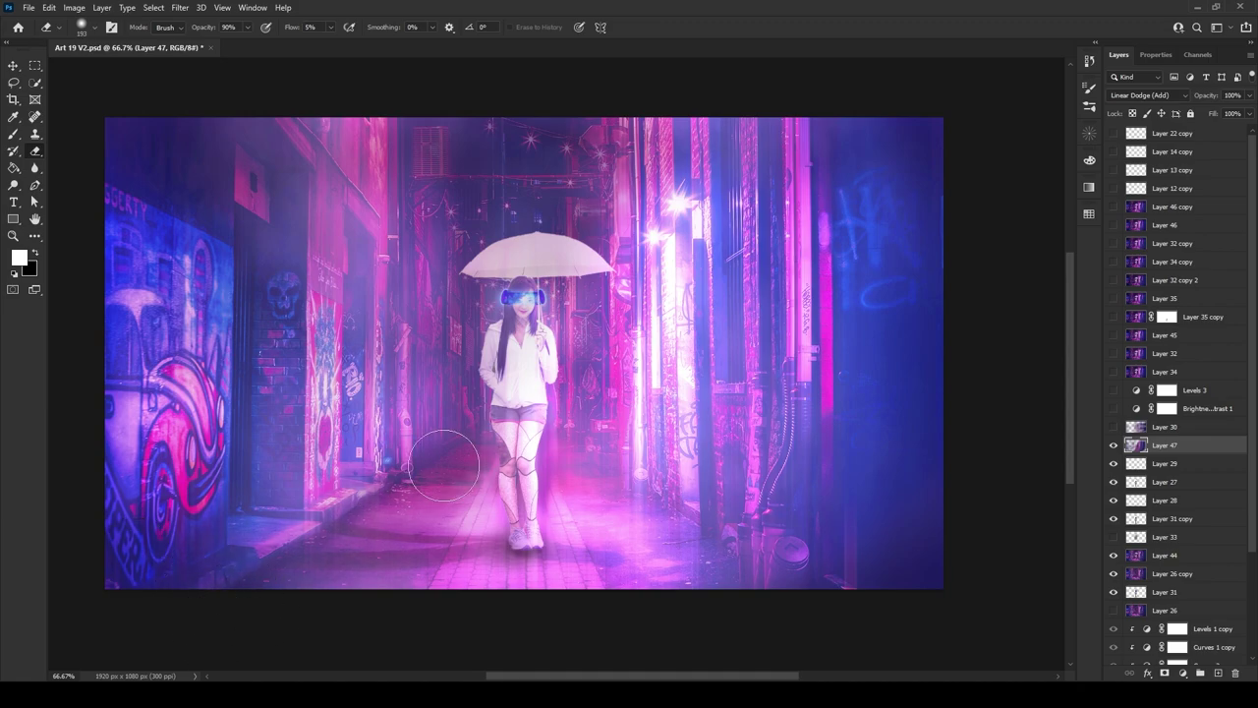
mouse_move(317, 177)
left_mouse_down()
mouse_move(396, 362)
mouse_move(223, 442)
left_mouse_up()
Fade the glow off the right-side wall and compare the result with Layer 30 shown.
left_click(1113, 445)
mouse_move(295, 491)
left_mouse_down()
mouse_move(391, 476)
mouse_move(309, 197)
mouse_move(436, 323)
mouse_move(474, 117)
mouse_move(540, 191)
left_mouse_up()
left_click_drag(909, 118, 911, 505)
left_click_drag(890, 197, 856, 550)
key("ctrl+z")
mouse_move(876, 177)
left_mouse_down()
mouse_move(879, 337)
mouse_move(819, 208)
left_mouse_up()
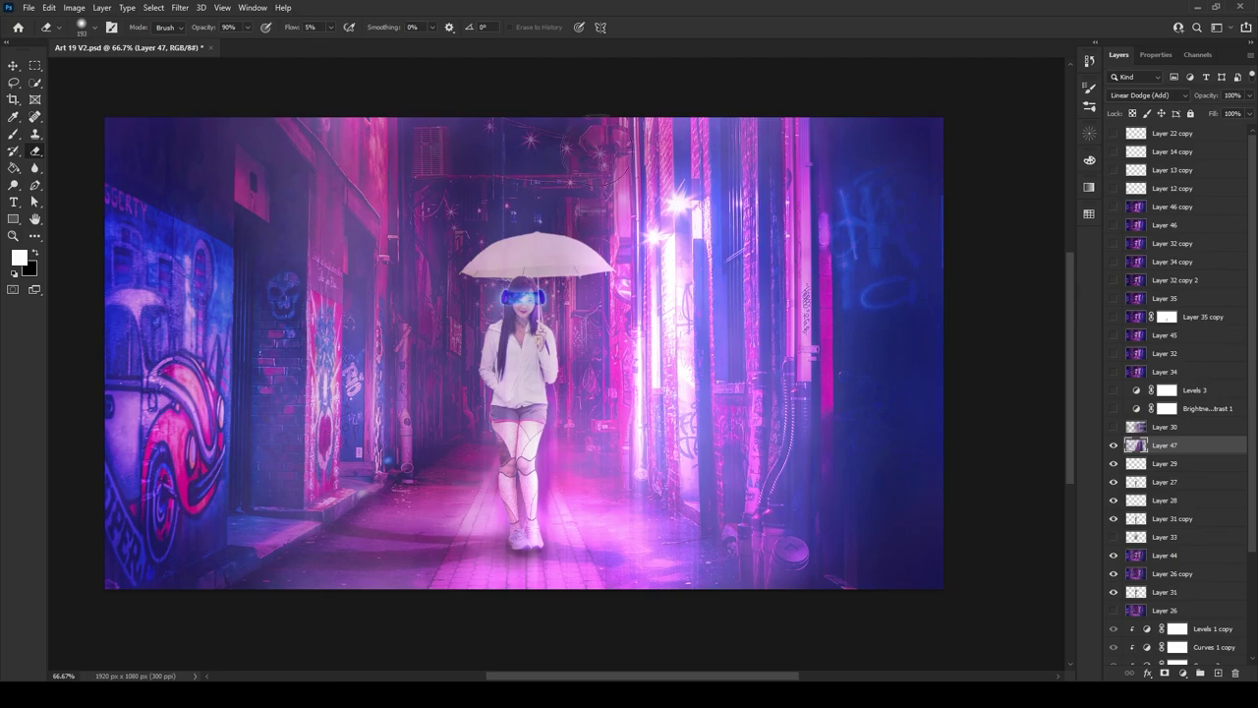
left_click(1114, 426)
left_click(1114, 446)
left_click(1114, 445)
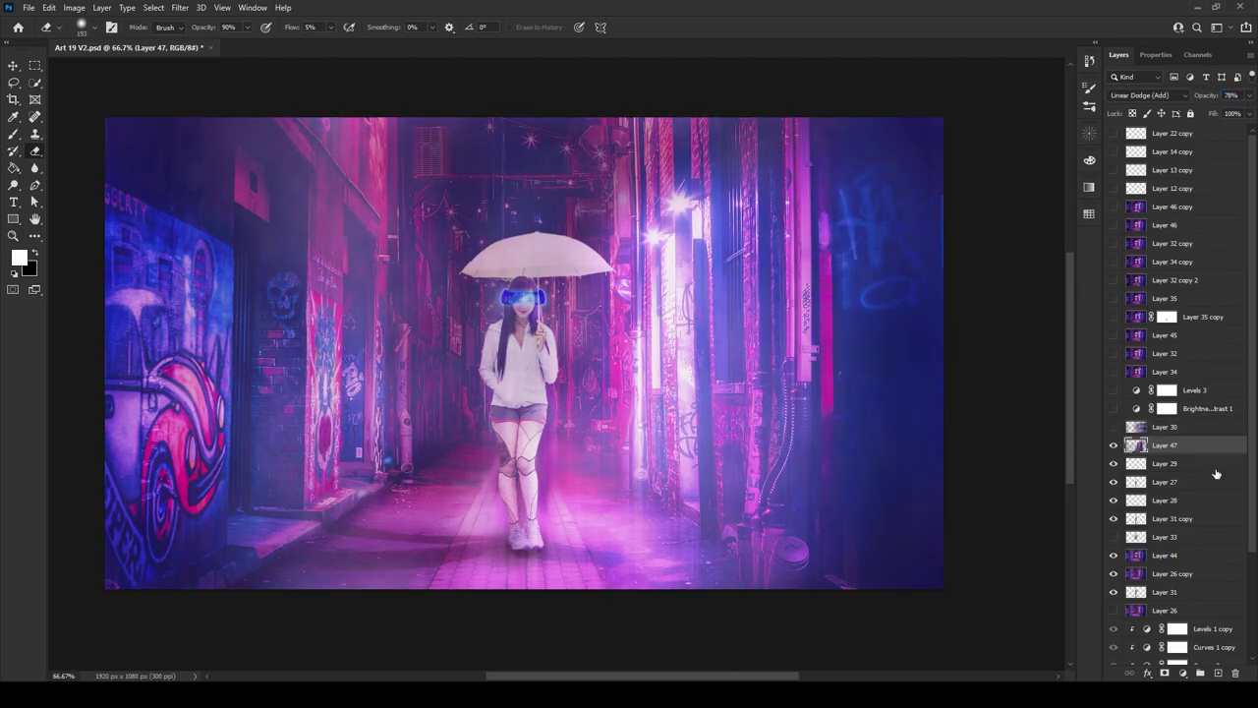
key("Delete")
Turn on Brightness/Contrast 1 and set its brightness to -42.
left_click(1138, 408)
left_click(1118, 54)
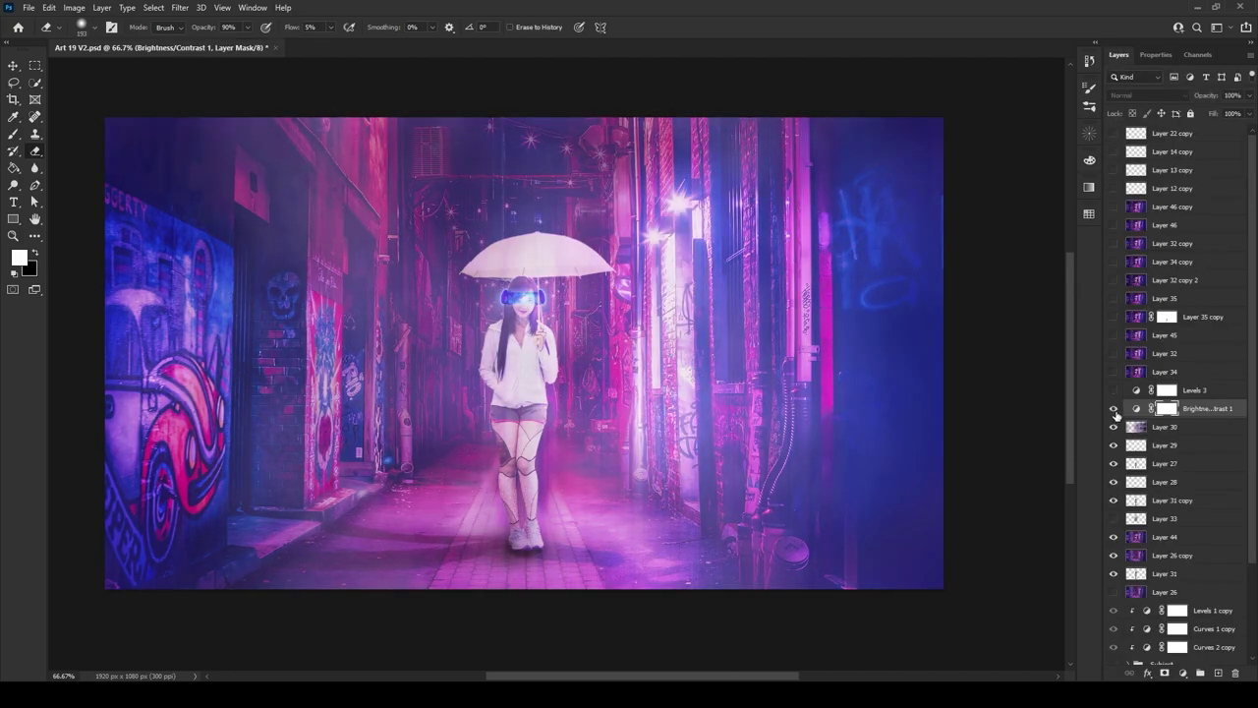
left_click(1114, 408)
left_click(1156, 54)
double_click(1225, 121)
type("-42")
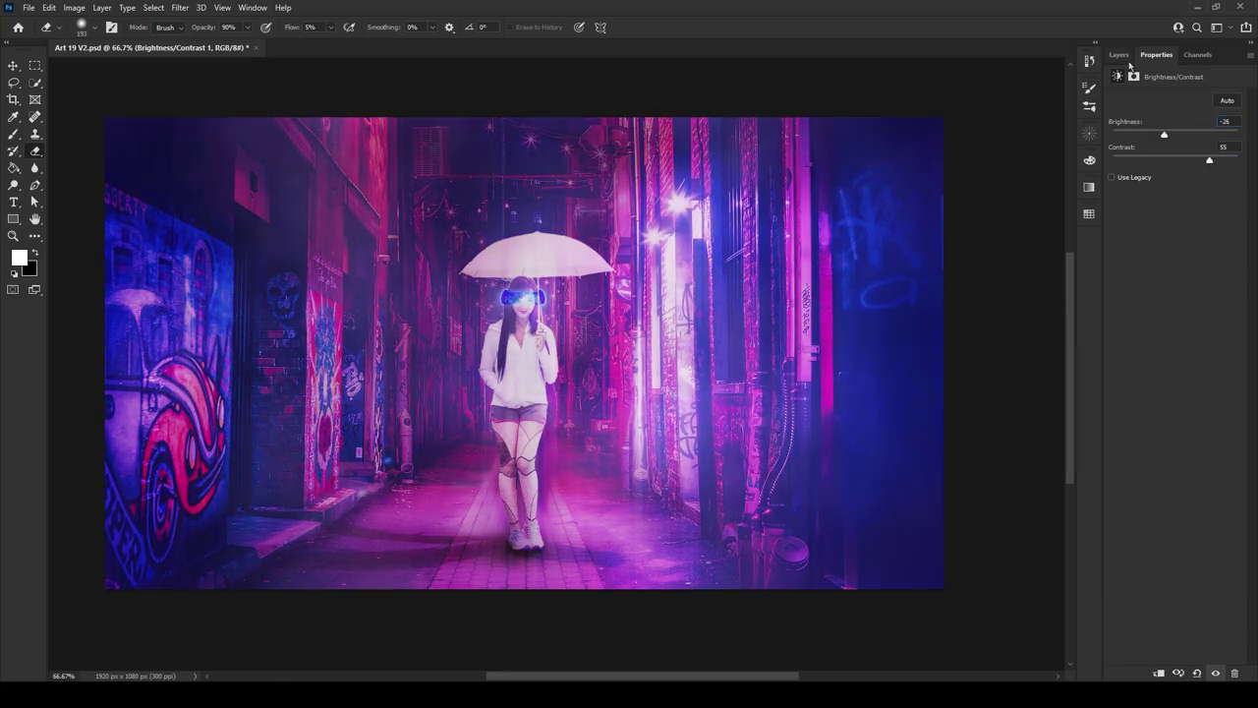
Select Levels 3, stamp visible layers into Layer 47, and move it up under Layer 46.
left_click(1118, 54)
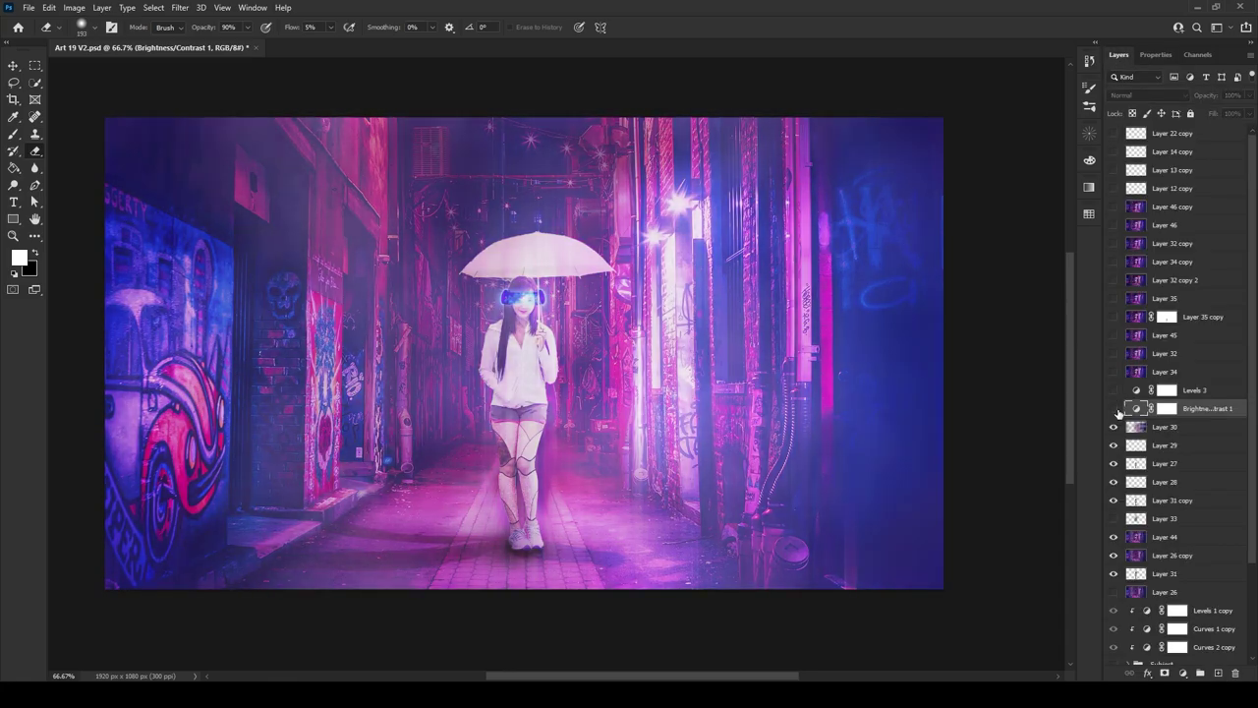
left_click(1124, 407)
left_click(1156, 54)
left_click(1119, 54)
left_click(1114, 408)
left_click(1114, 408)
left_click(1156, 54)
left_click(1116, 391)
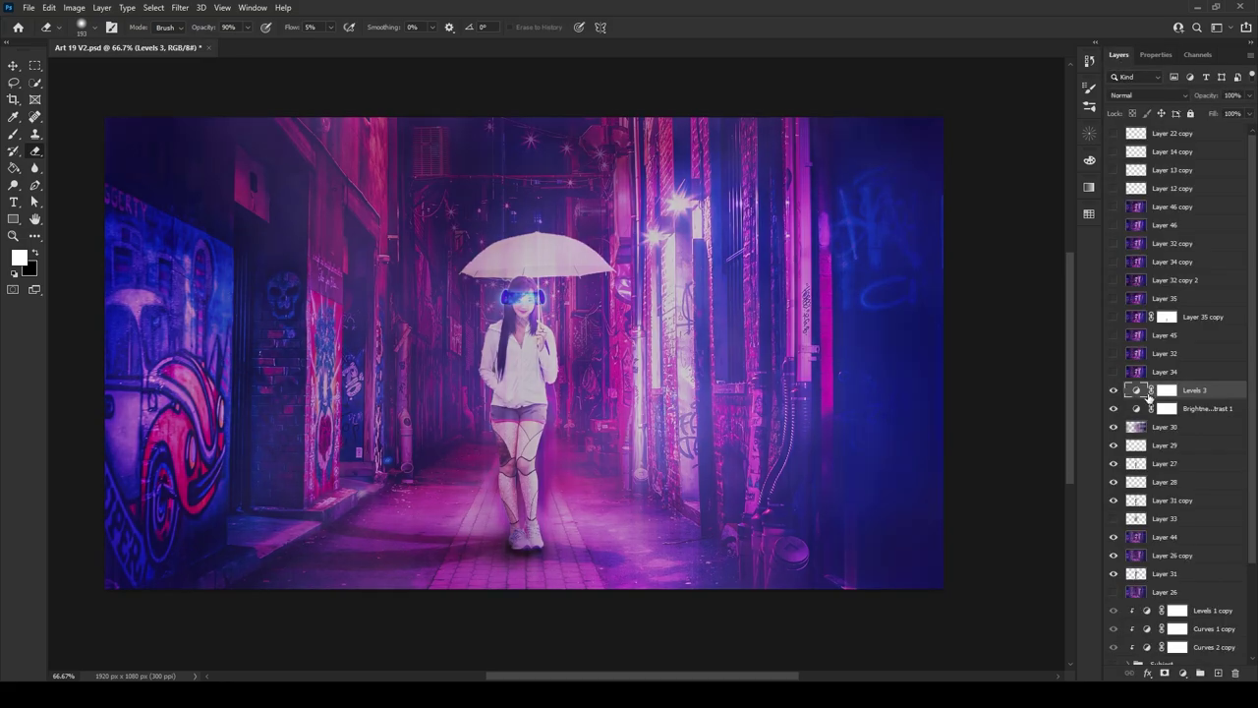
key("ctrl+shift+alt+e")
left_click_drag(1158, 393, 1114, 234)
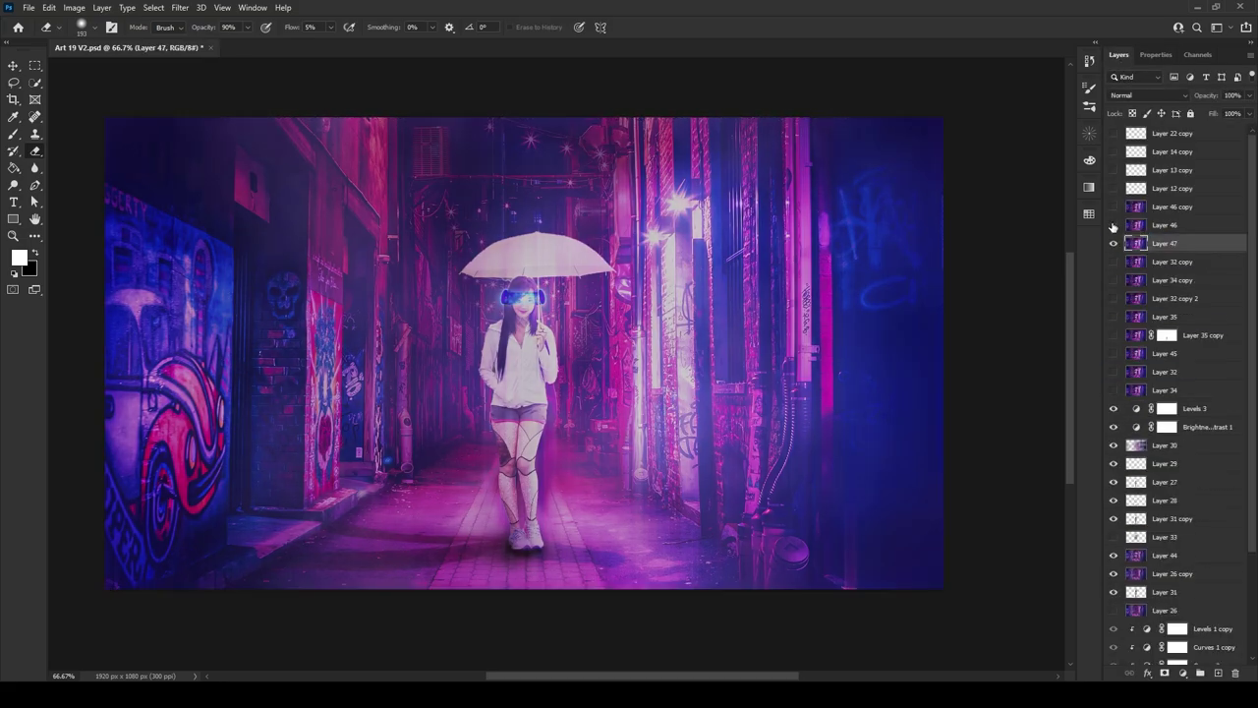
Compare Layer 47 on and off, re-show Layer 12 copy, and duplicate Layer 47 for Topaz Simplify.
left_click(1114, 243)
double_click(1114, 463)
double_click(1136, 426)
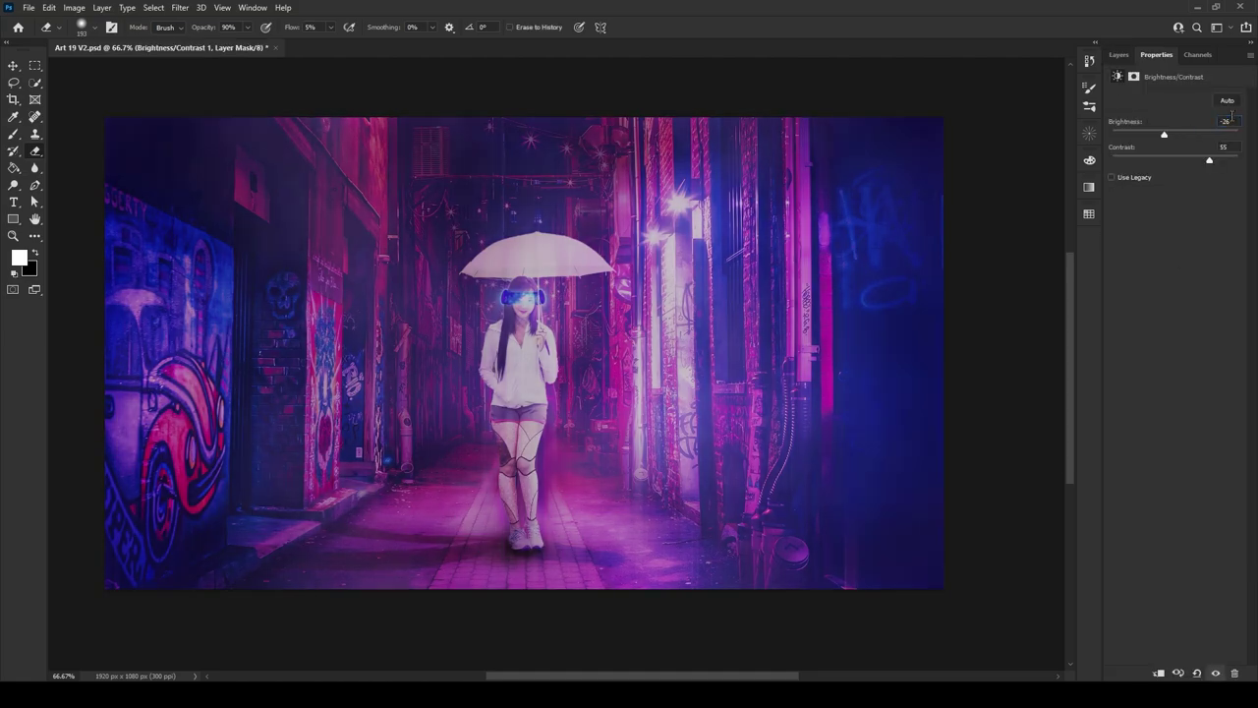
type("-26")
left_click(1119, 54)
left_click(1137, 245)
left_click(1113, 243)
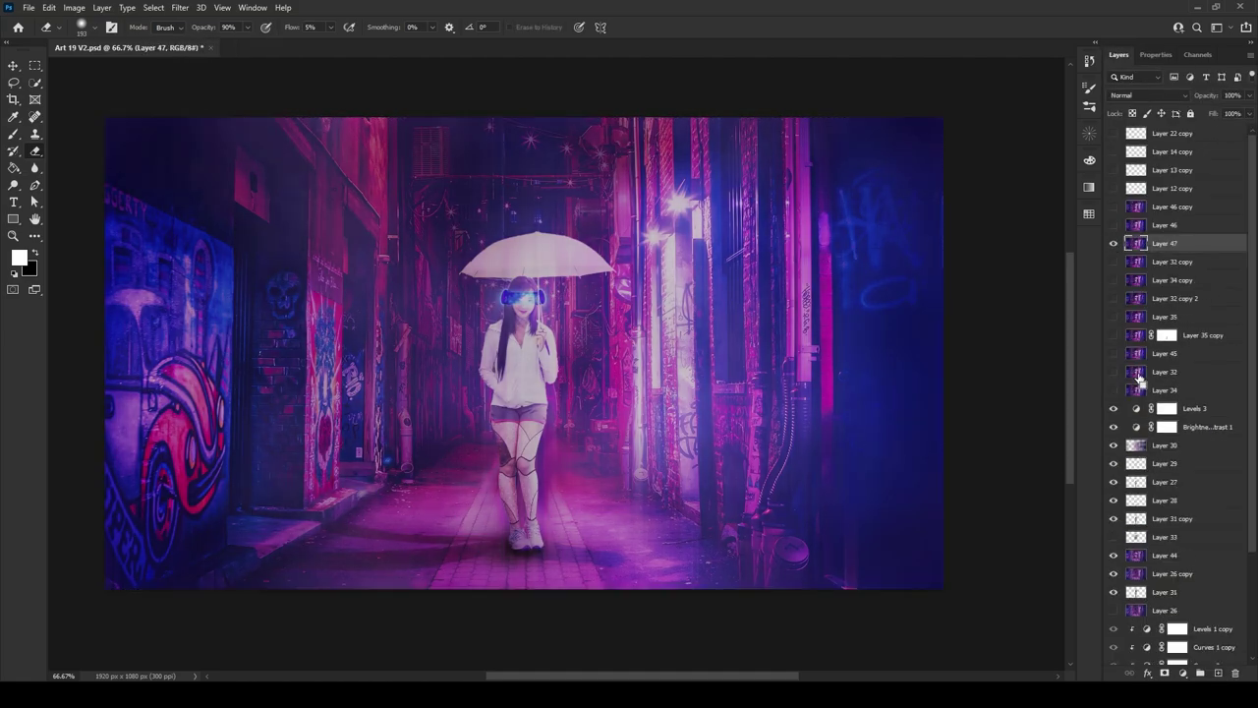
key("ctrl+plus")
left_click(1114, 188)
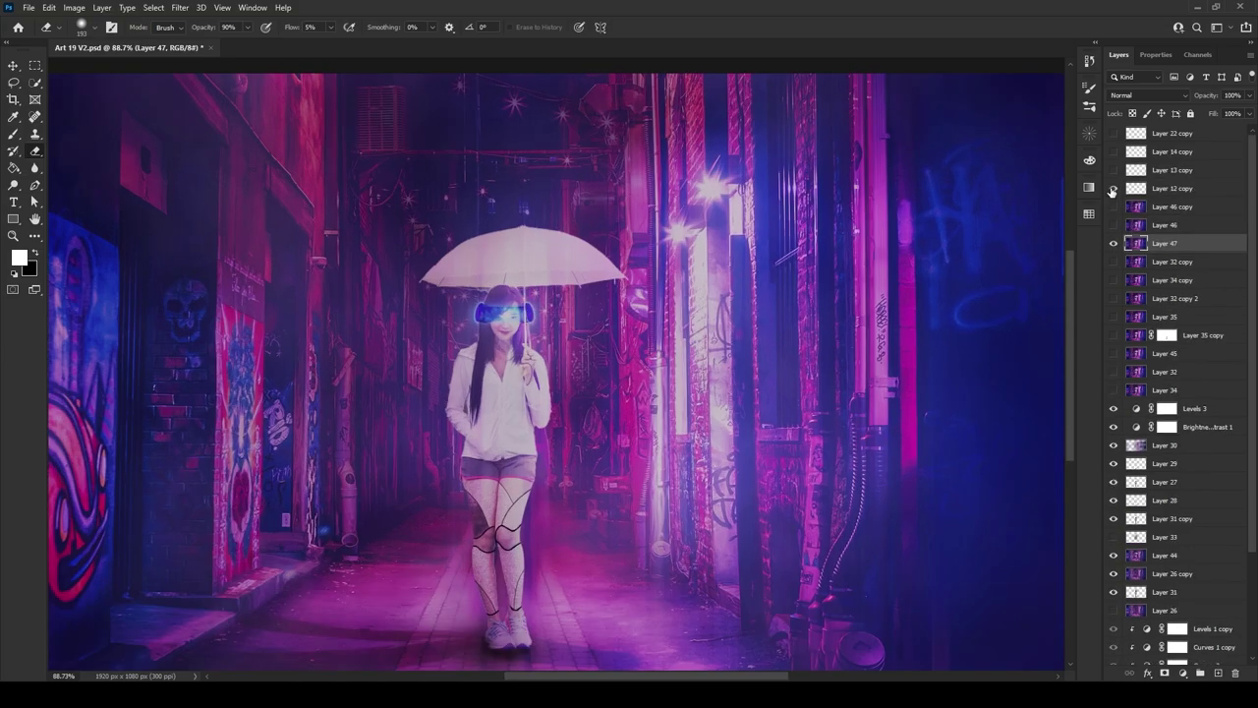
key("ctrl+minus")
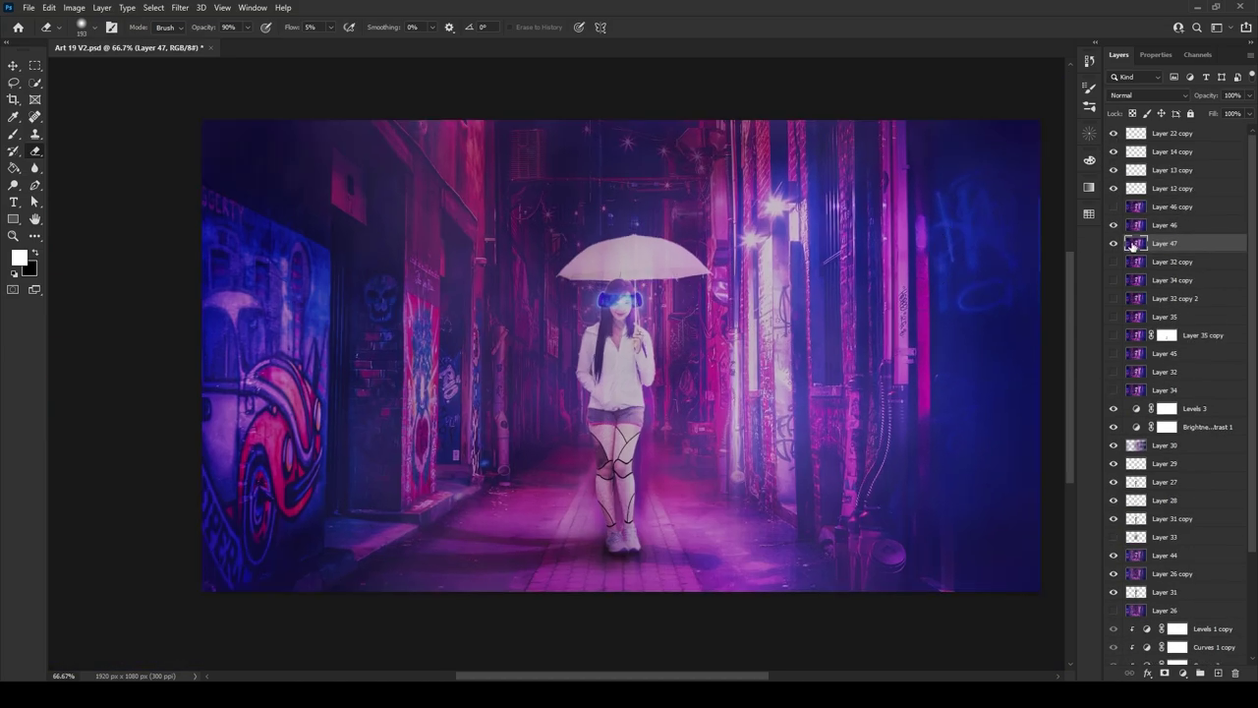
key("ctrl+j")
key("ctrl+alt+f")
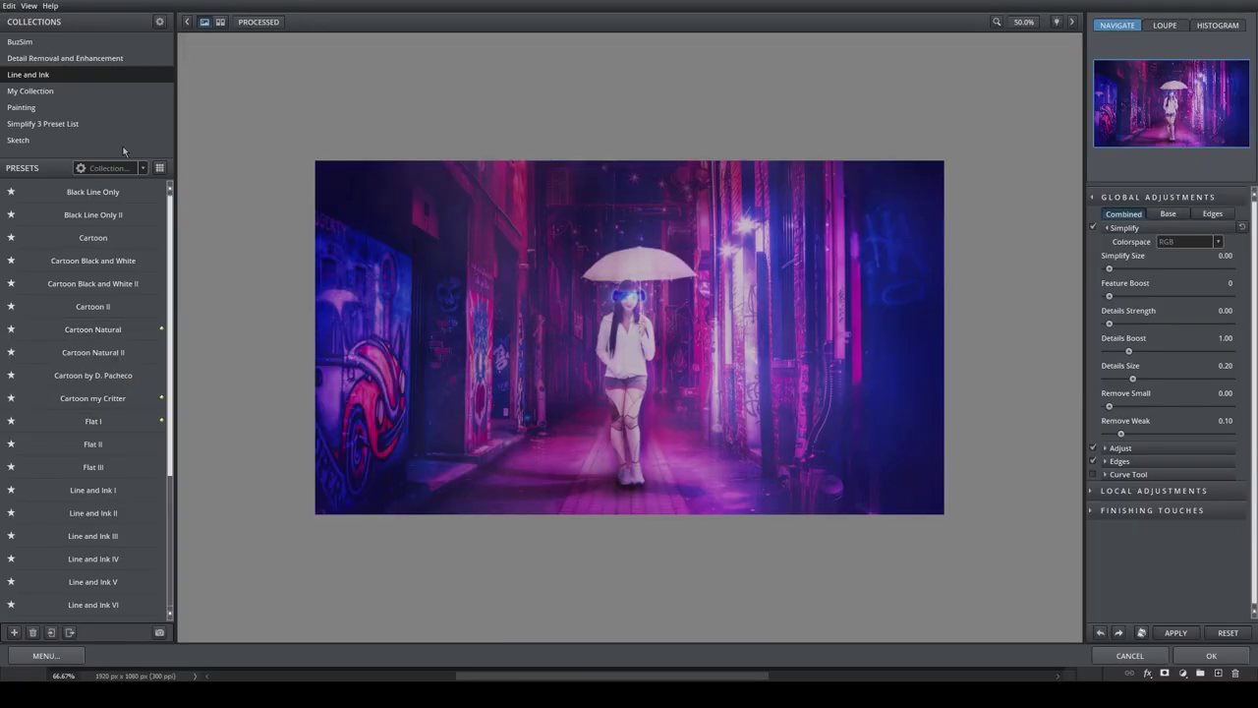
Choose the Oil Painting preset from Simplify's Painting collection.
left_click(21, 107)
left_click(138, 398)
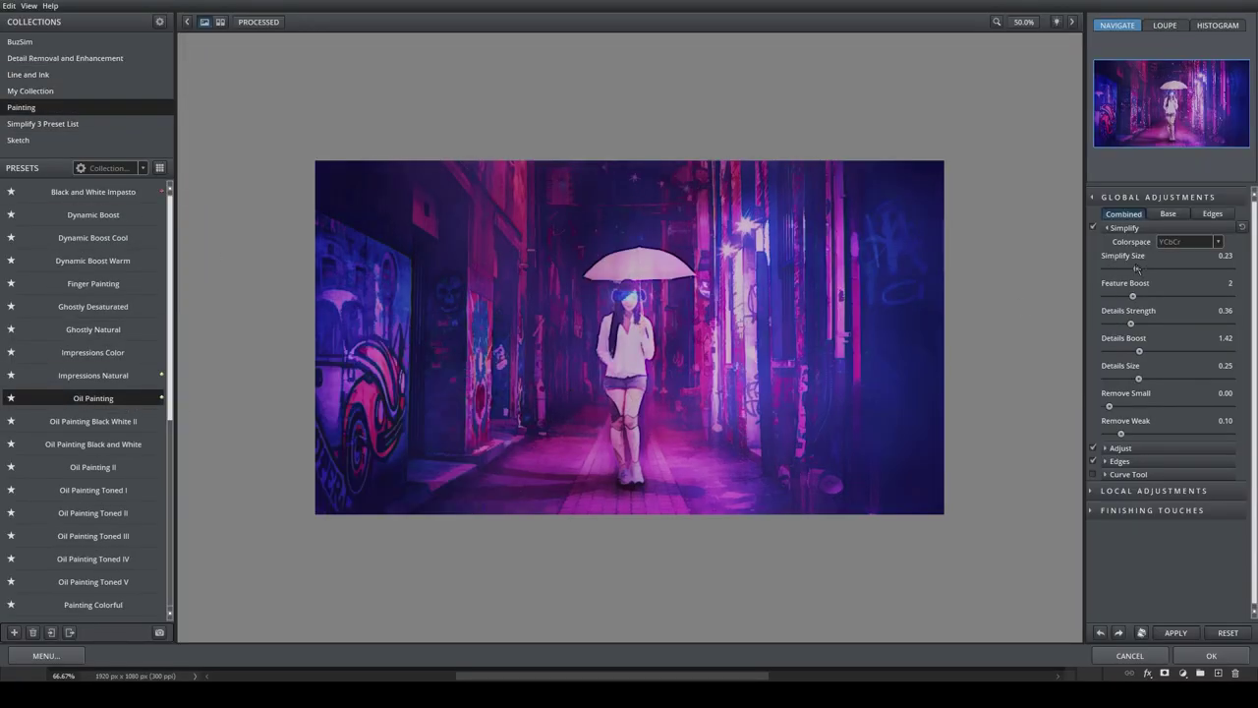
left_click(1100, 632)
left_click(93, 398)
Raise Edge Strength to 1.94, preview at 100%, and apply the filter.
left_click(1106, 461)
left_click_drag(1149, 521, 1150, 519)
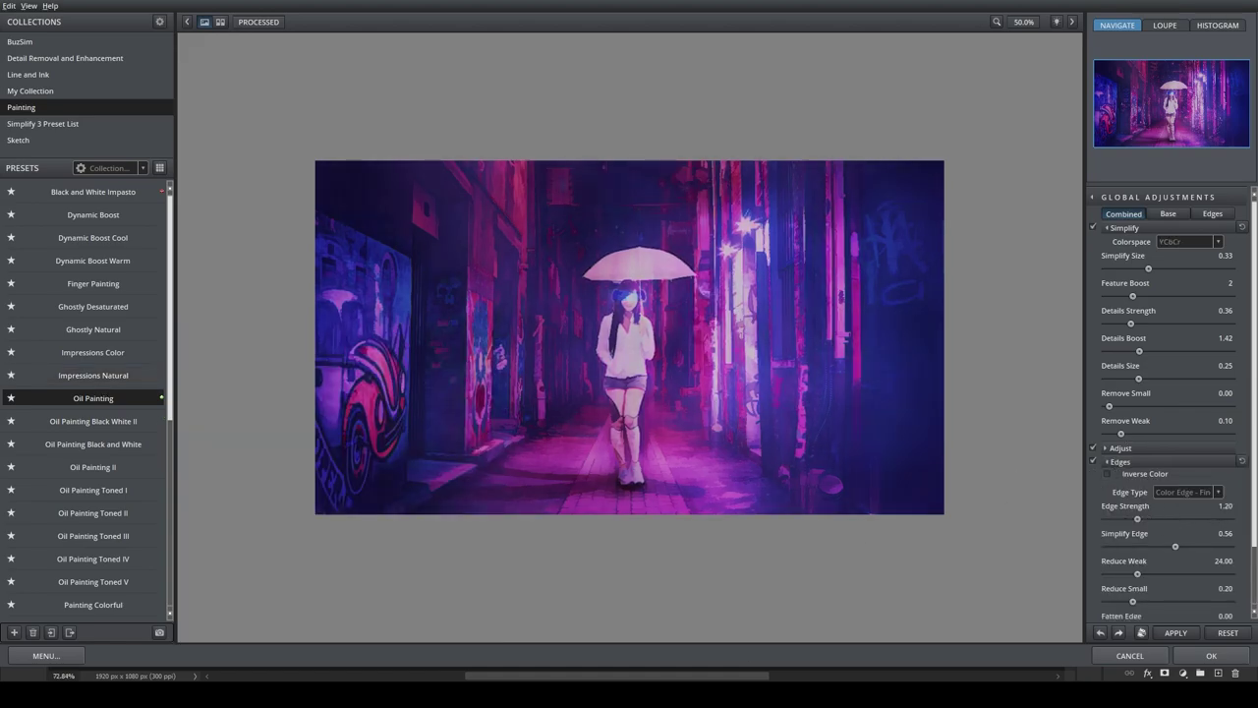
left_click(806, 308)
key("Return")
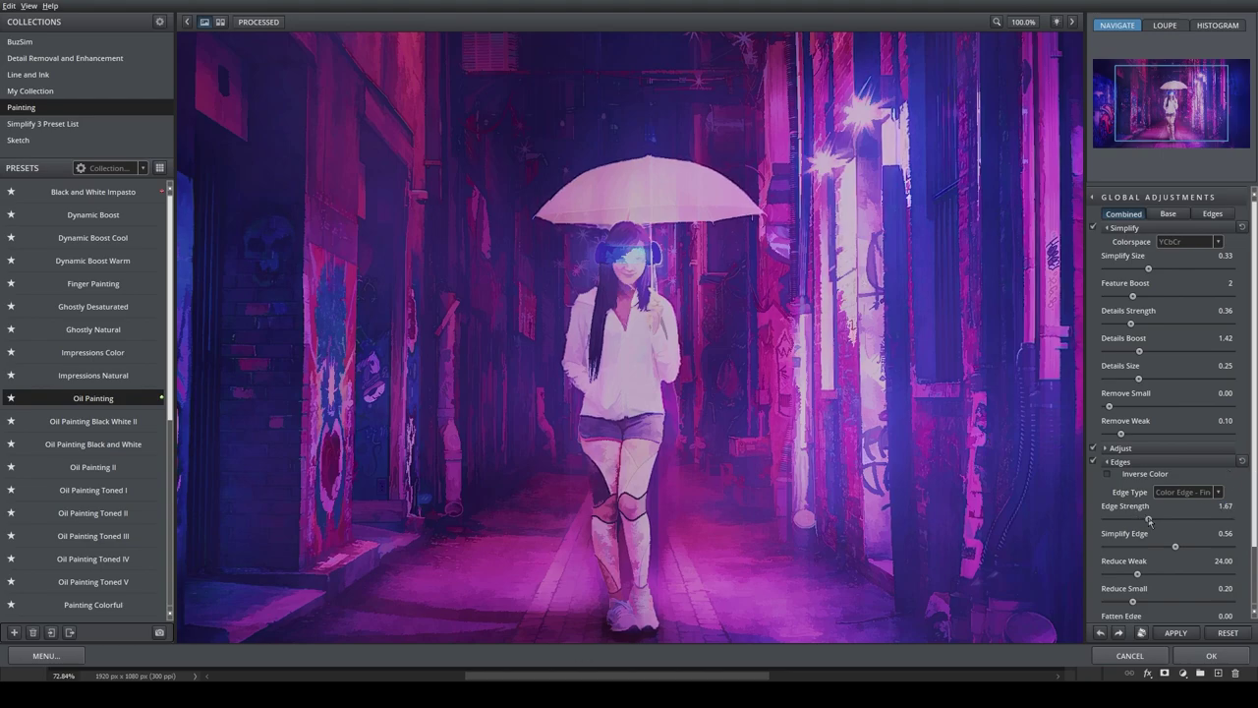
left_click_drag(1162, 113, 1164, 119)
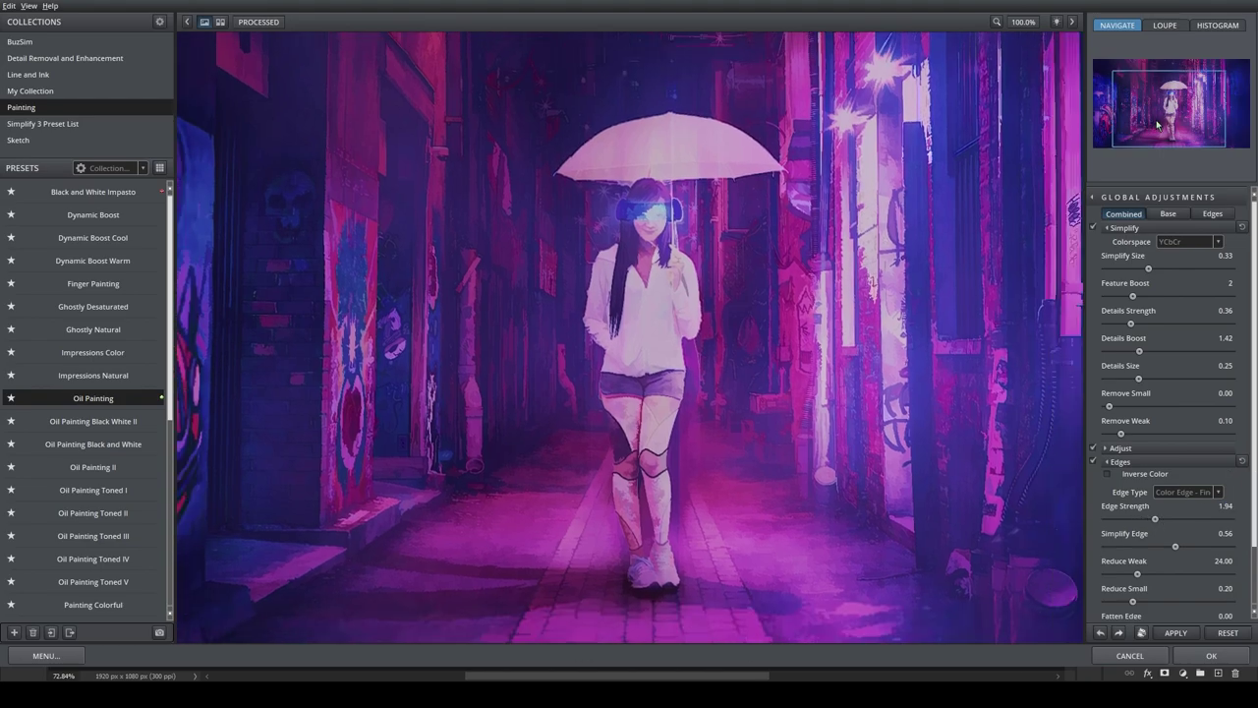
left_click(1192, 660)
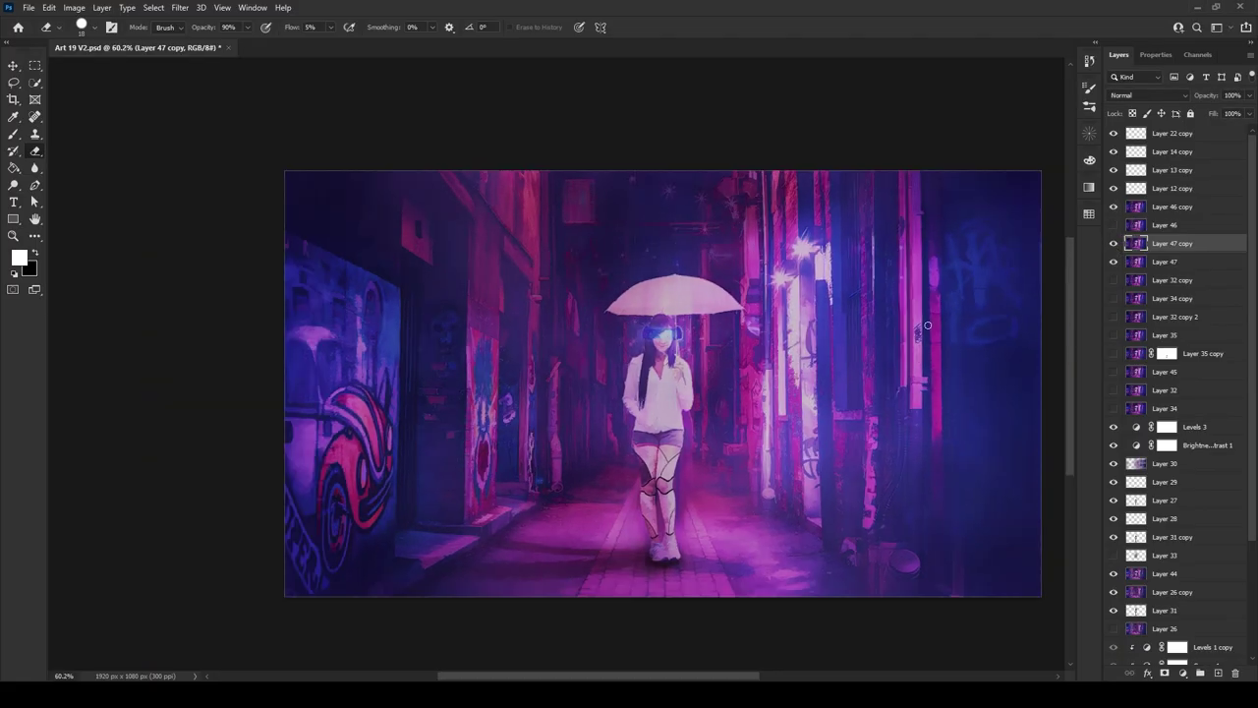
Hide Layer 46 copy, shrink the eraser, and erase the dark blotches on the left thigh.
scroll(927, 325, "up", 2)
left_click(1114, 206)
scroll(551, 462, "up", 4)
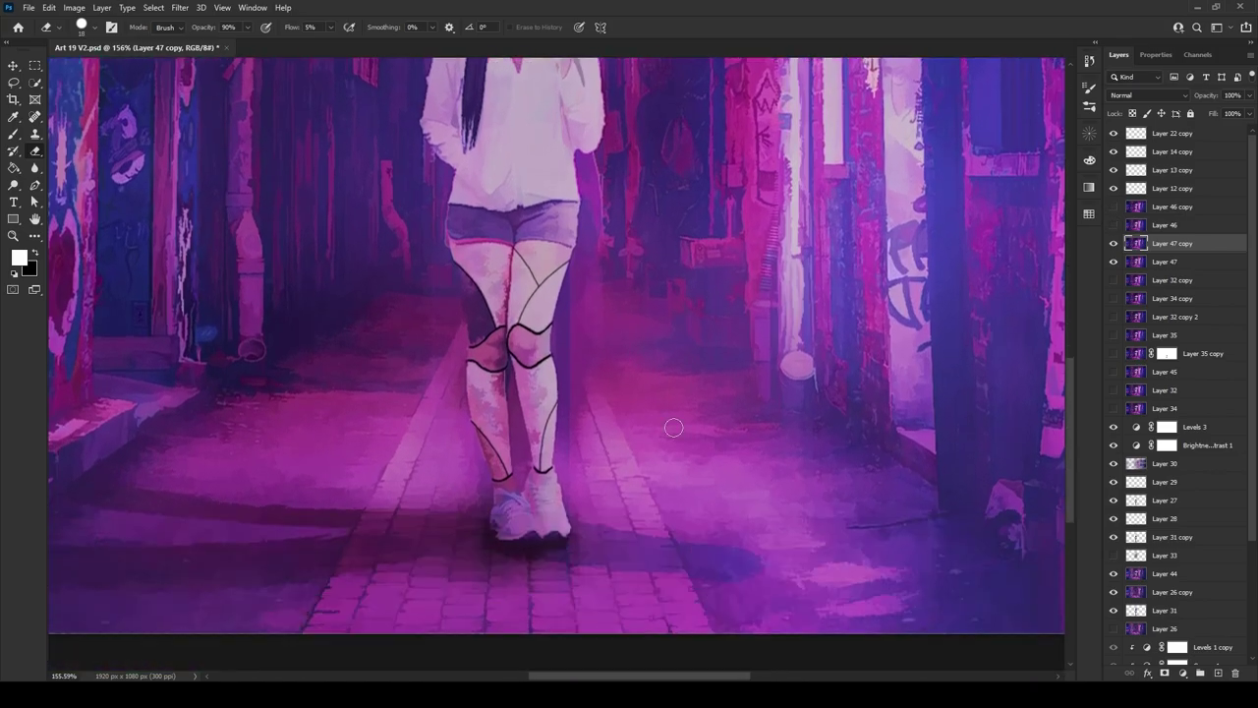
scroll(635, 441, "up", 2)
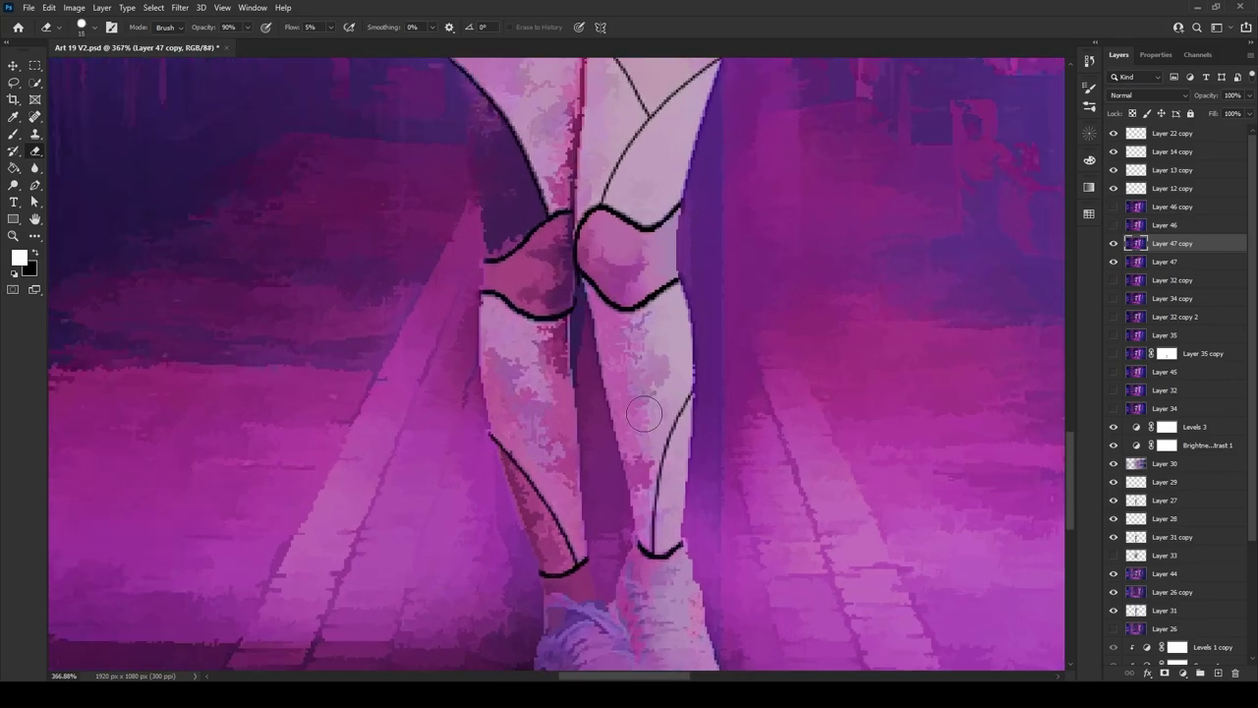
scroll(621, 438, "up", 1)
key("bracketleft")
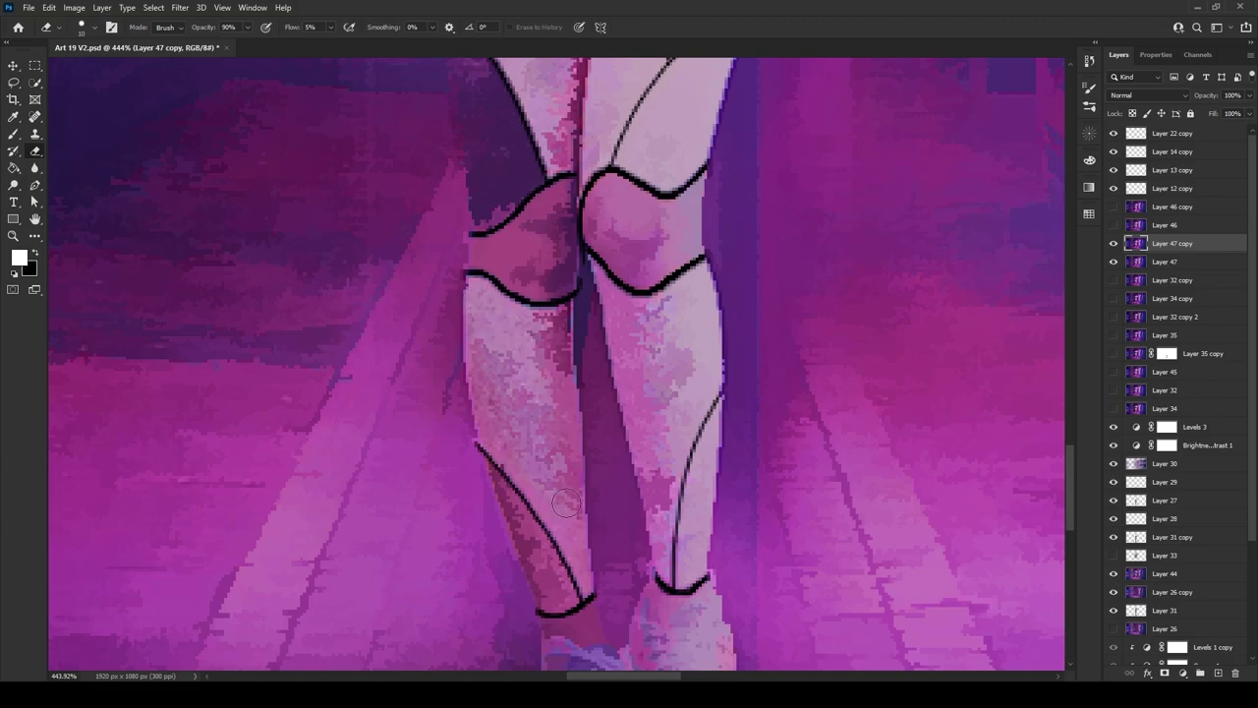
scroll(527, 373, "up", 1)
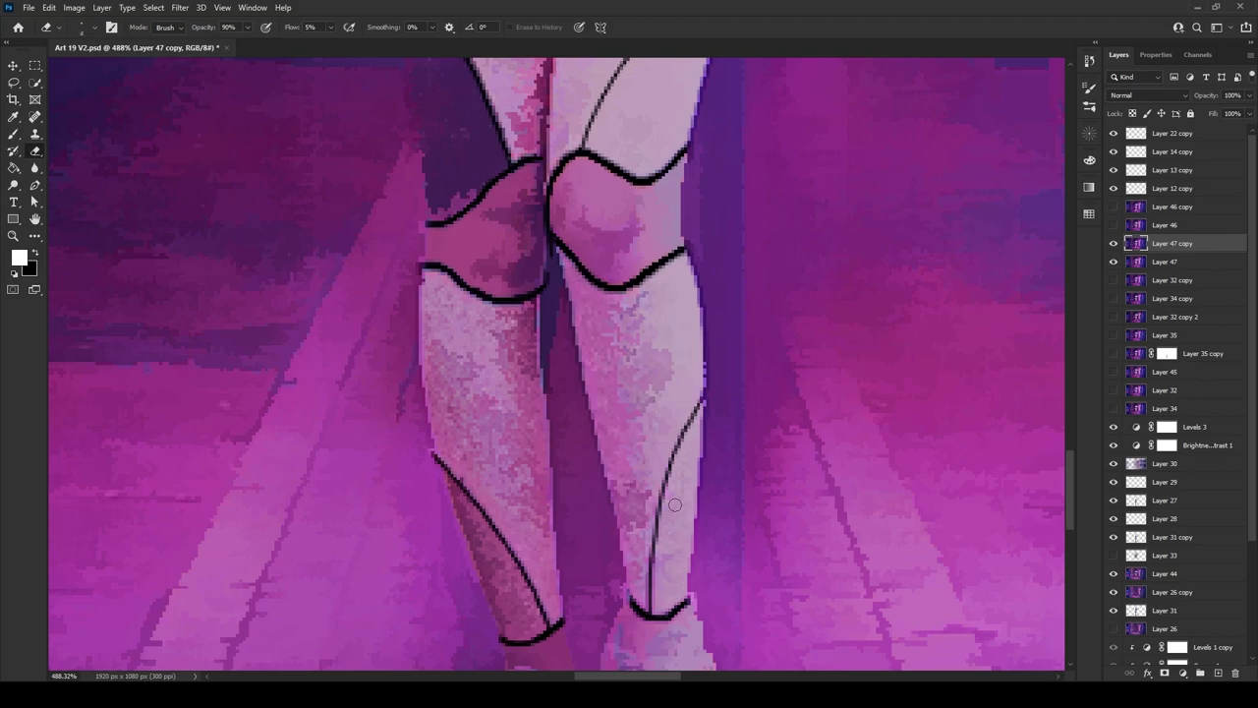
scroll(524, 605, "down", 1)
scroll(485, 495, "up", 5)
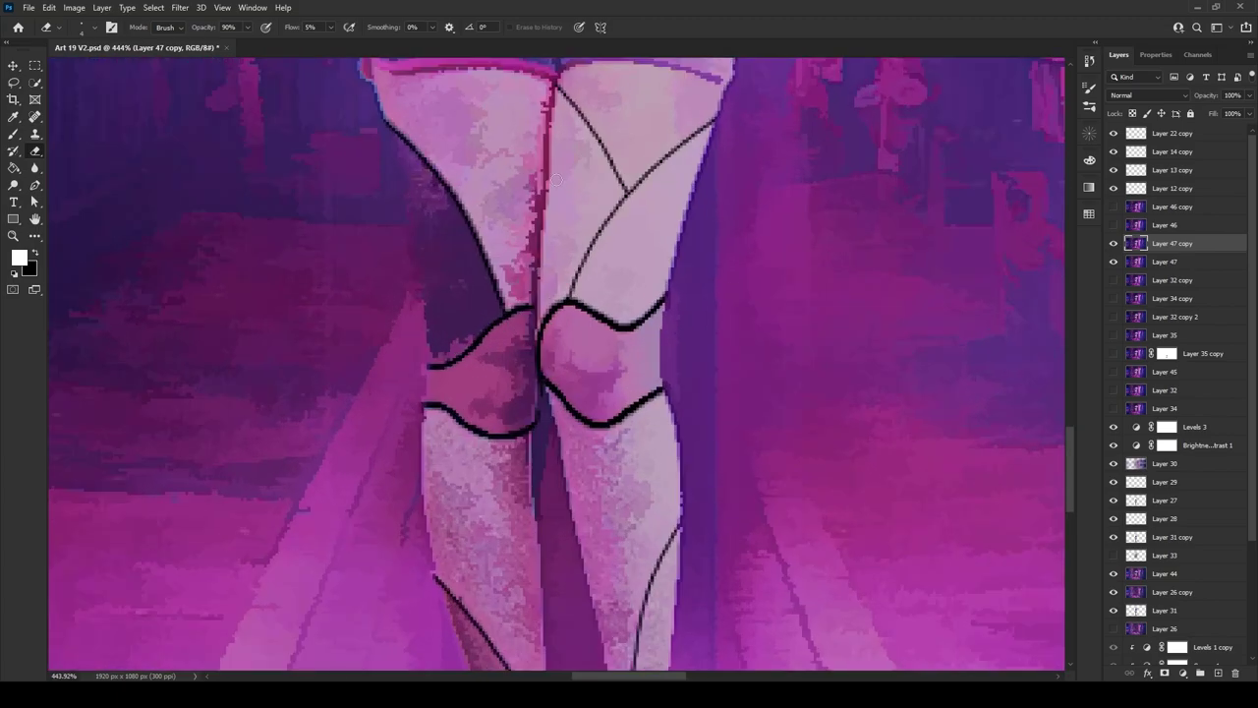
scroll(494, 531, "up", 3)
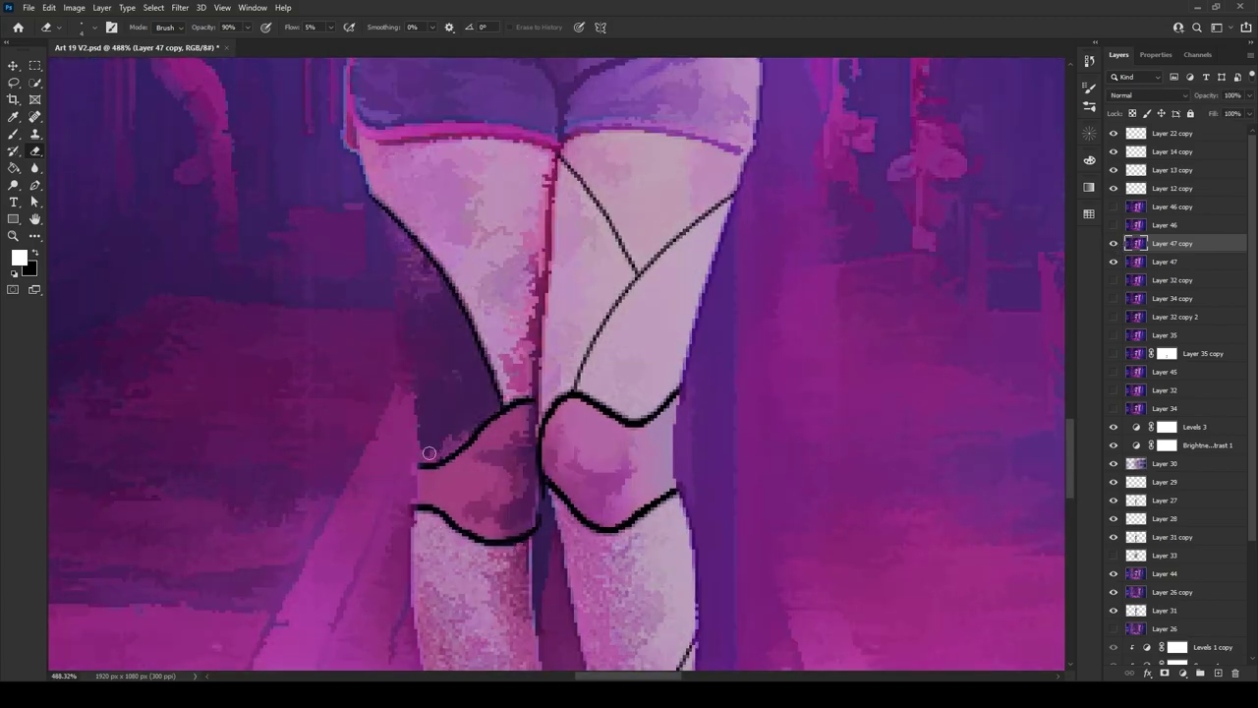
scroll(501, 385, "up", 2)
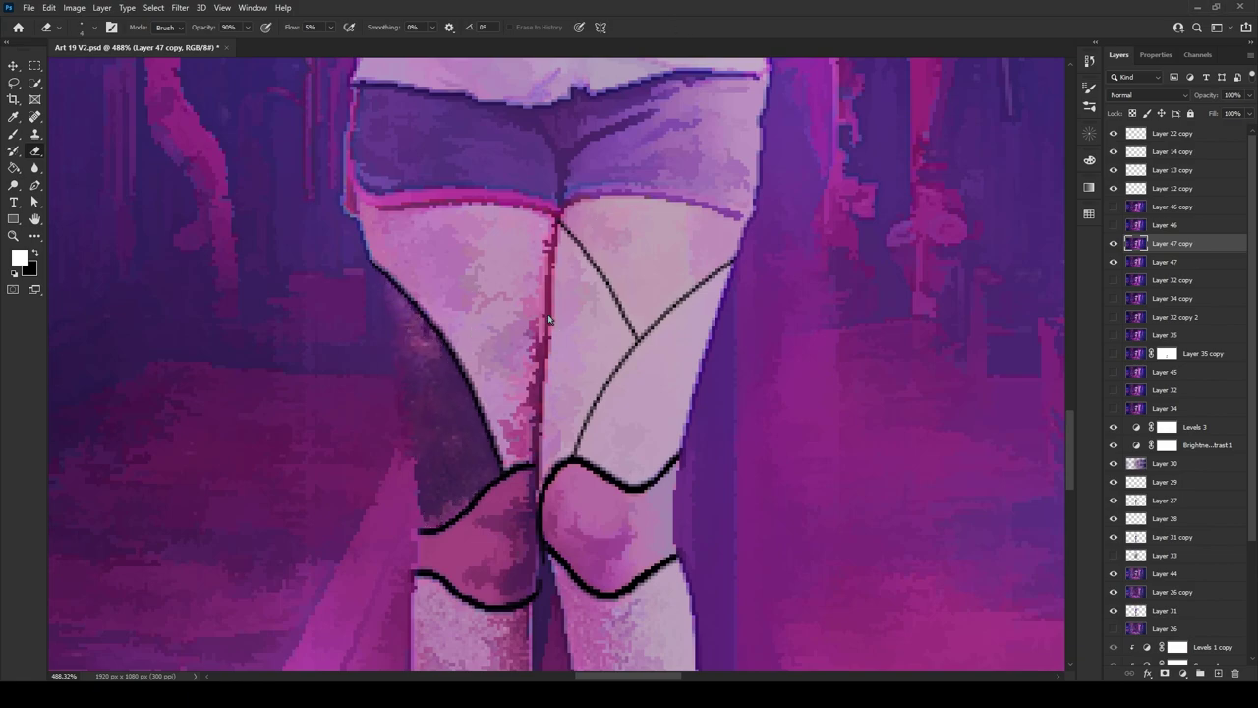
mouse_move(549, 318)
left_mouse_down()
mouse_move(402, 293)
mouse_move(468, 424)
mouse_move(527, 346)
mouse_move(519, 370)
left_mouse_up()
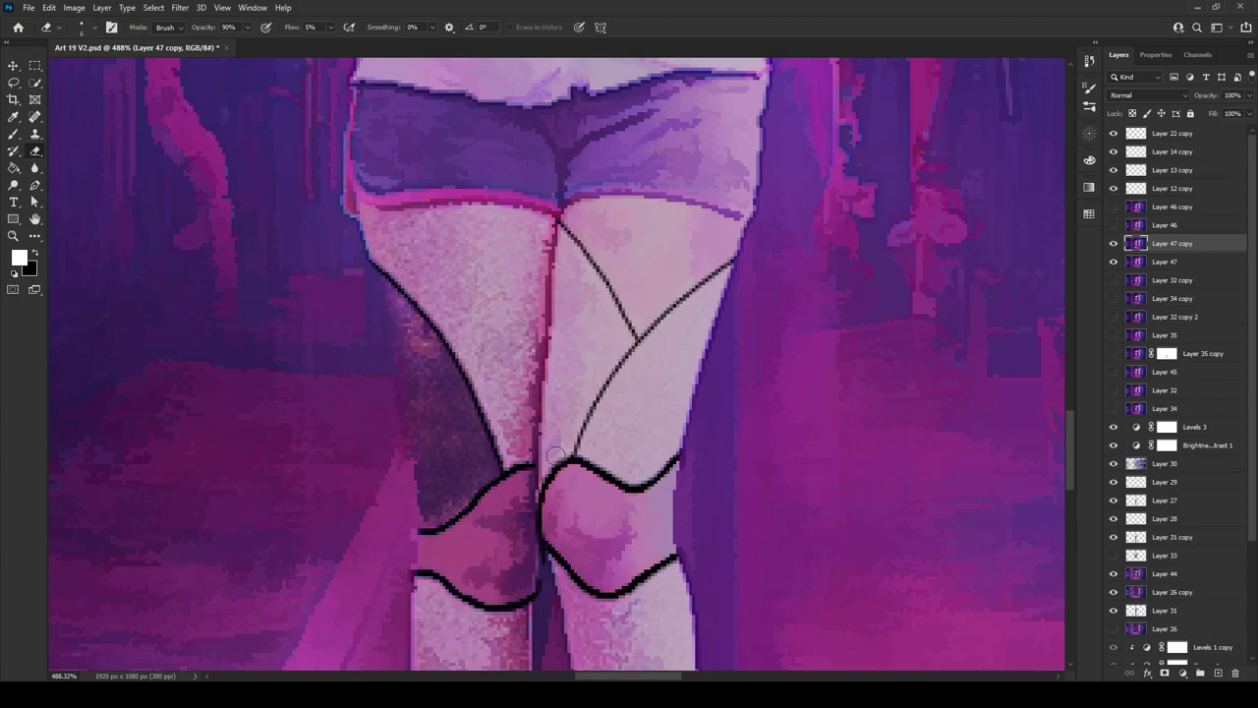
Reframe the view on the knees and thighs and set the eraser opacity to 8%.
scroll(685, 346, "up", 2)
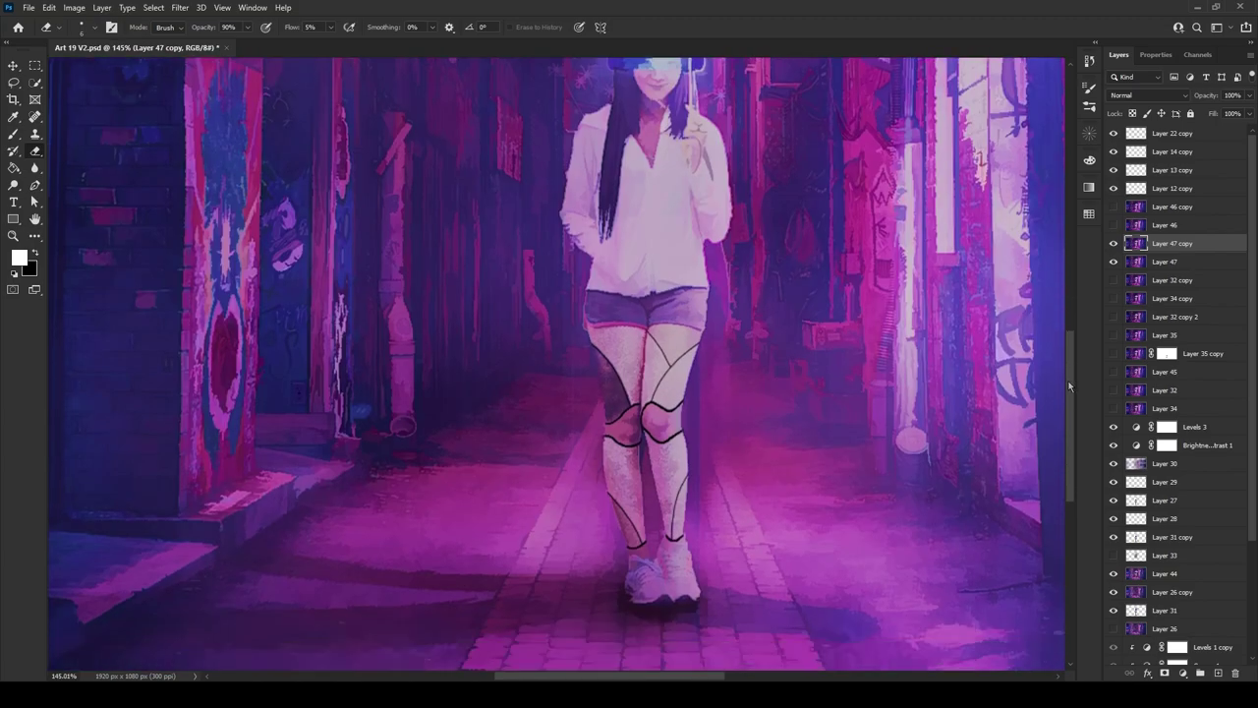
mouse_move(644, 388)
left_mouse_down()
mouse_move(612, 382)
mouse_move(682, 507)
left_mouse_up()
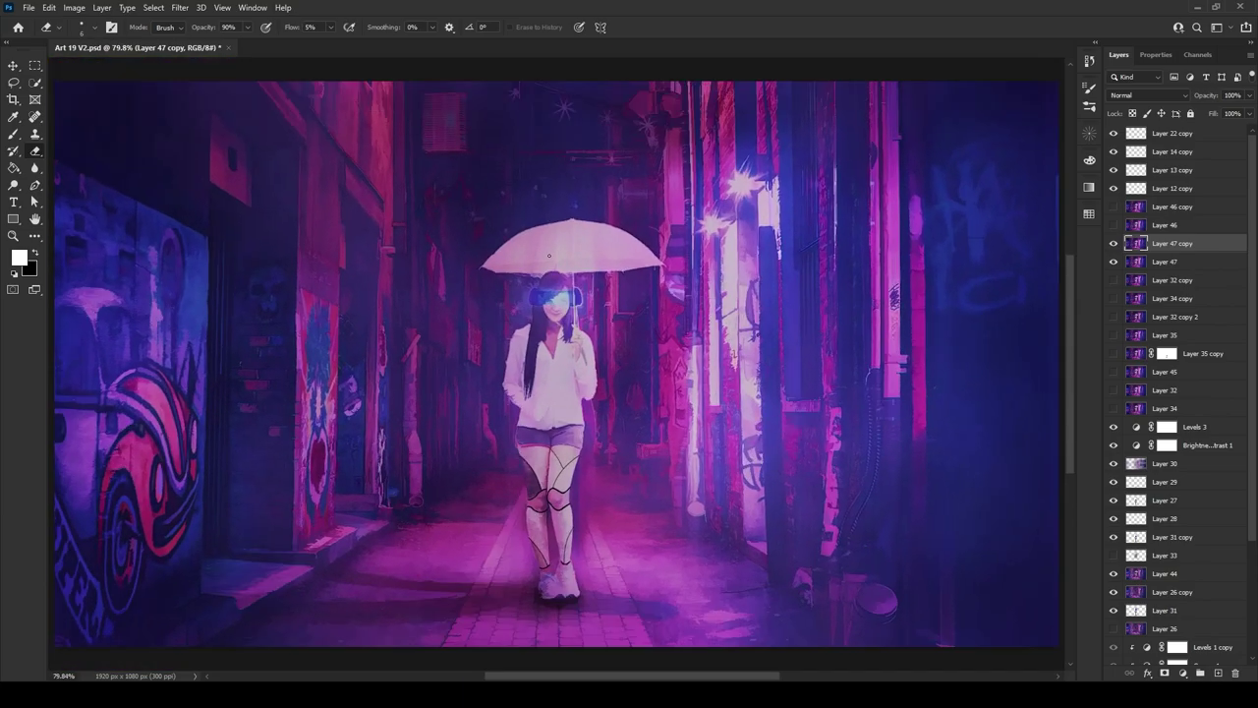
scroll(682, 507, "up", 2)
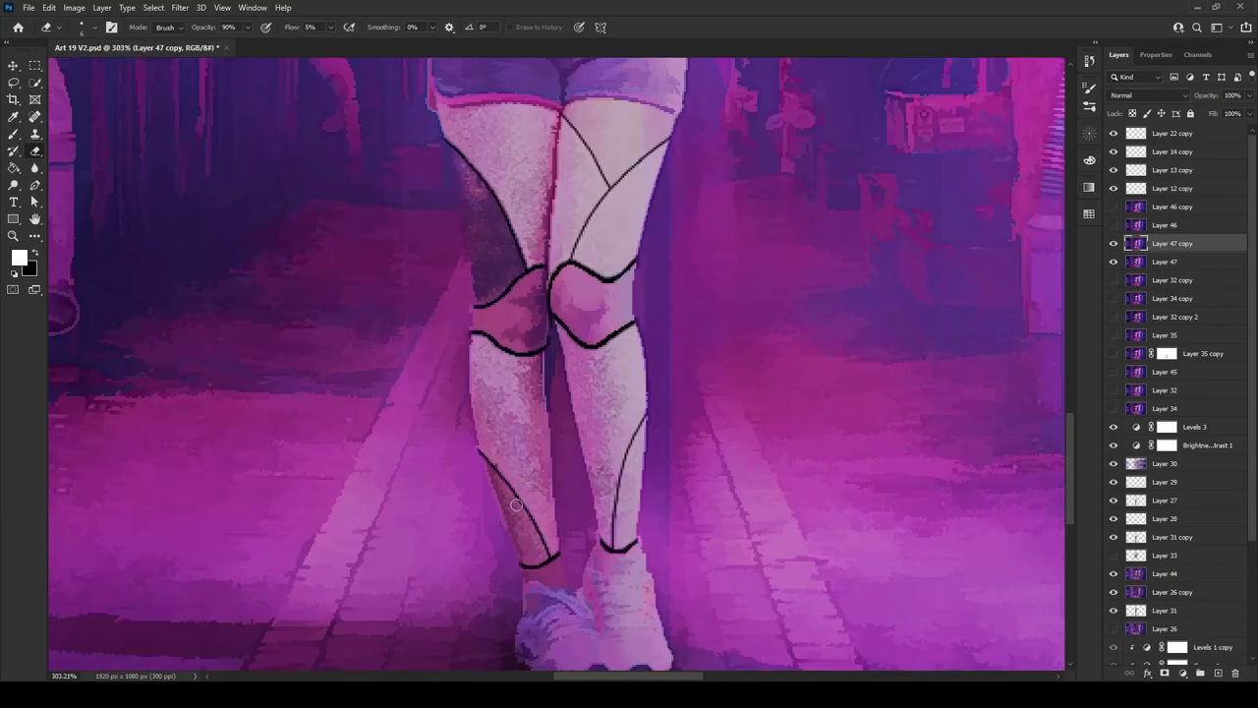
scroll(537, 382, "up", 5)
left_click_drag(537, 382, 608, 378)
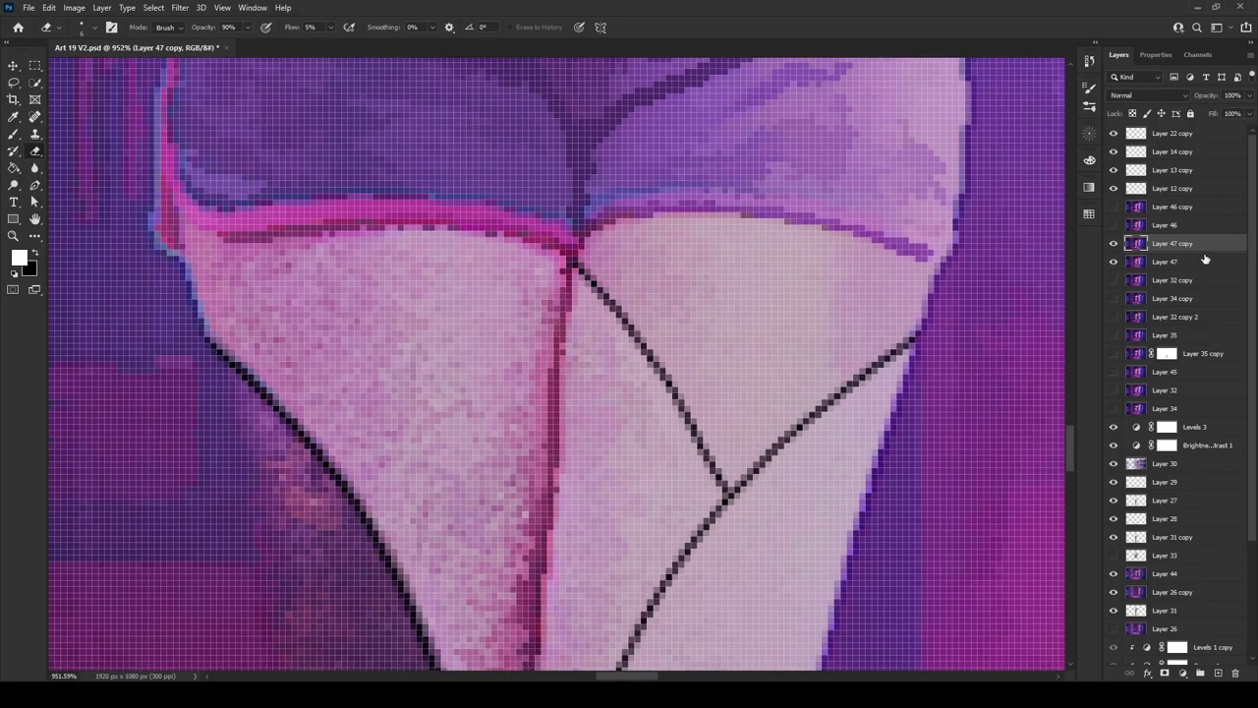
scroll(548, 273, "down", 3)
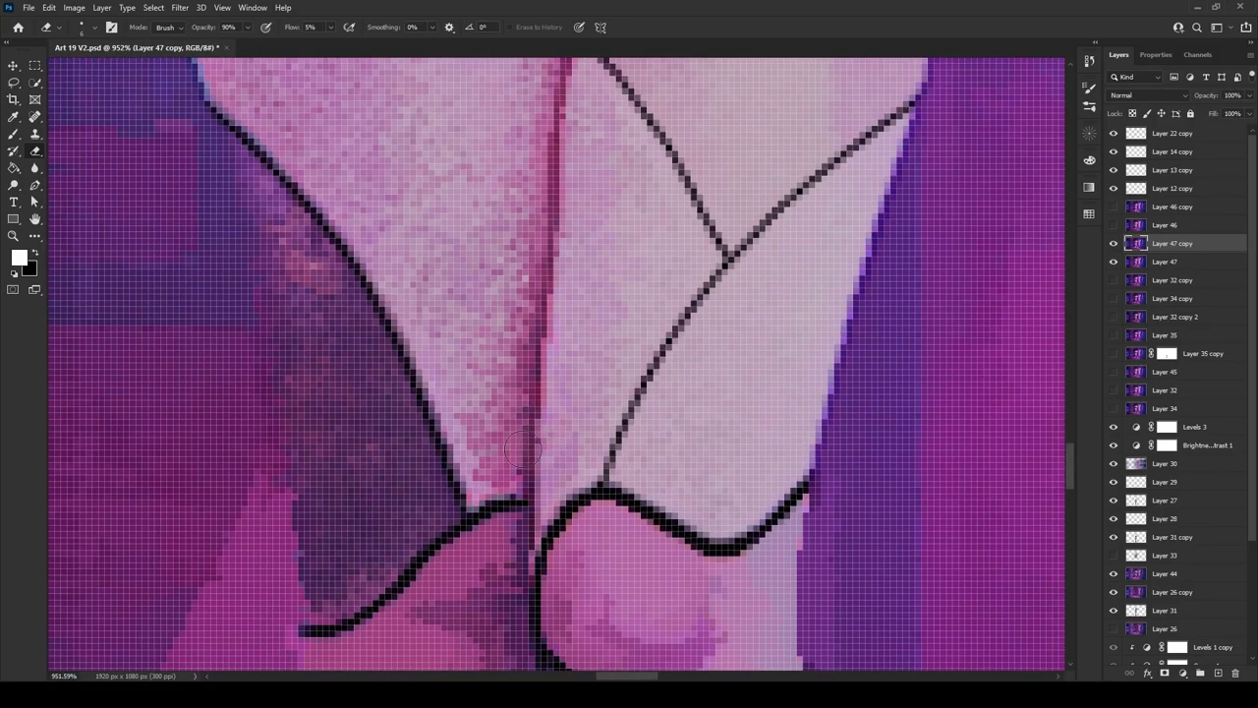
scroll(548, 273, "down", 3)
scroll(549, 273, "up", 1)
key("8")
key("ctrl+0")
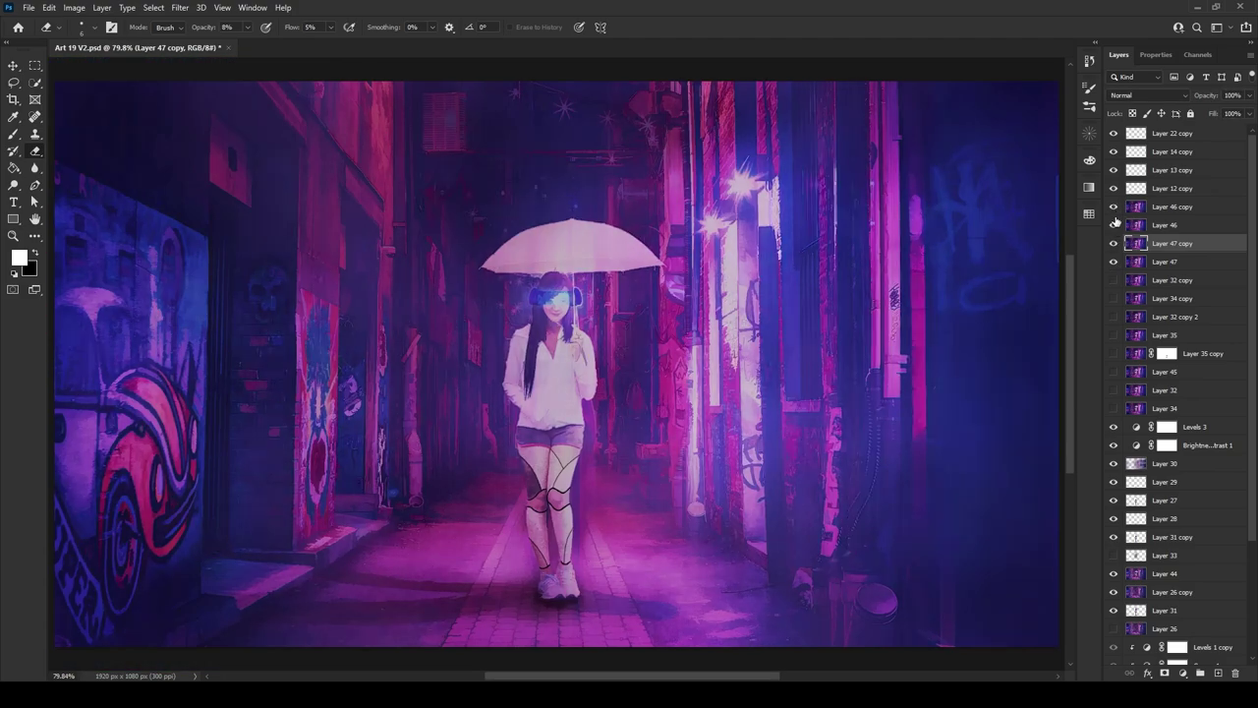